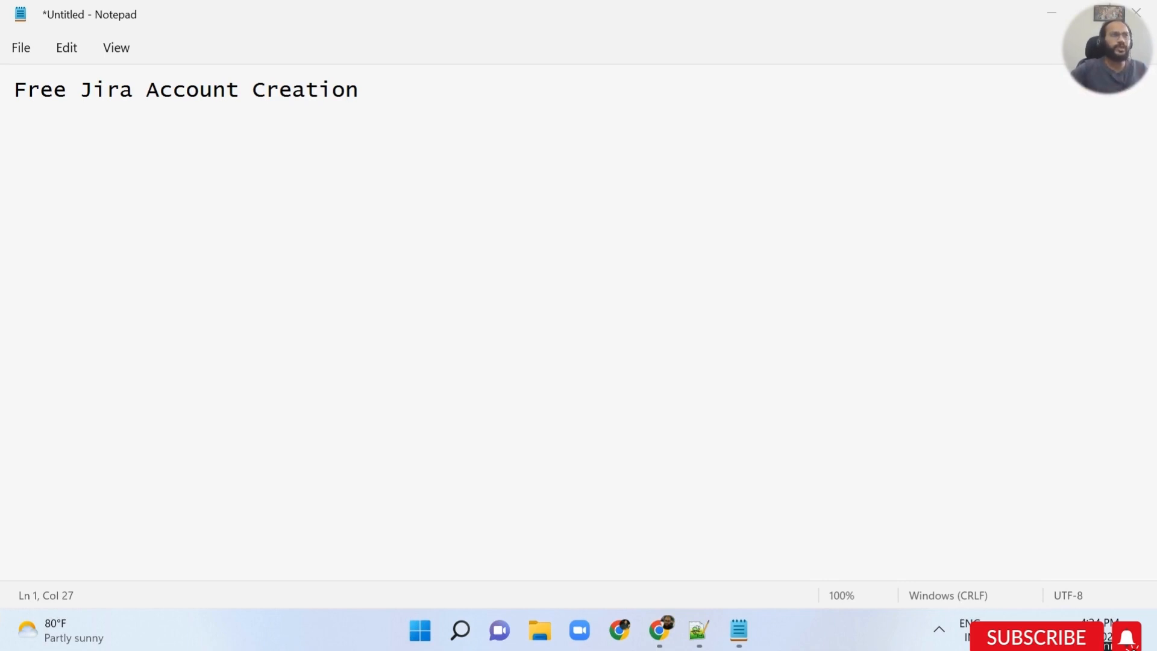
Step: Bring the Chrome window with the Atlassian homepage in front of Notepad
click(659, 630)
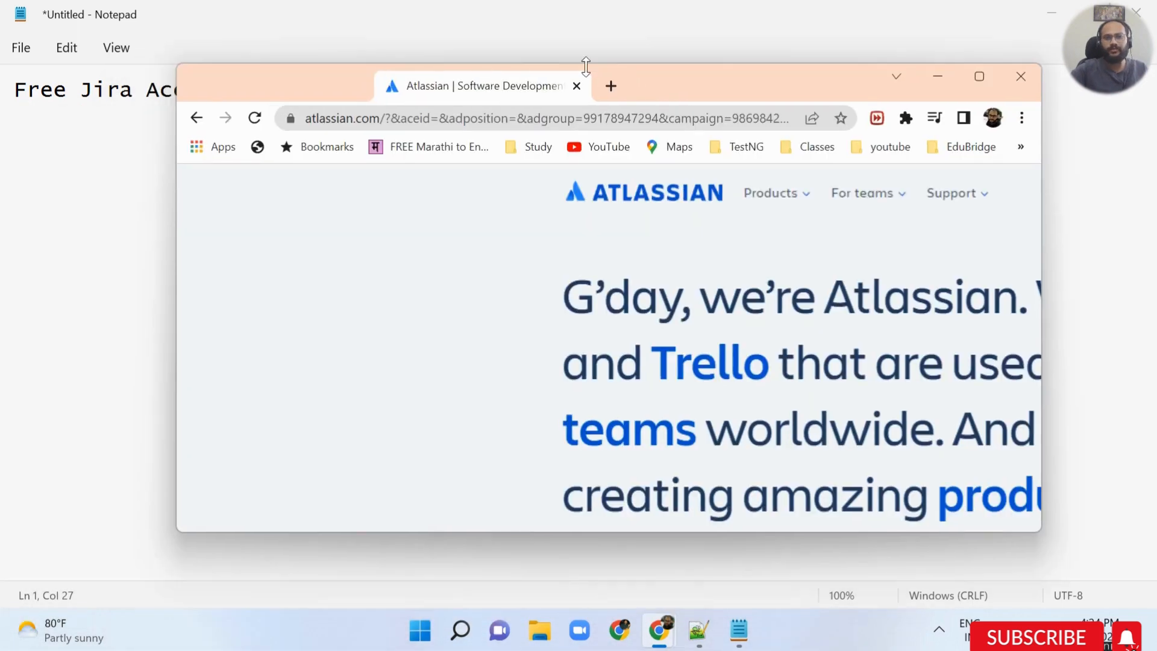
Step: Maximize Chrome, go to the Jira Software product page from Products, then head to its pricing
double_click(576, 74)
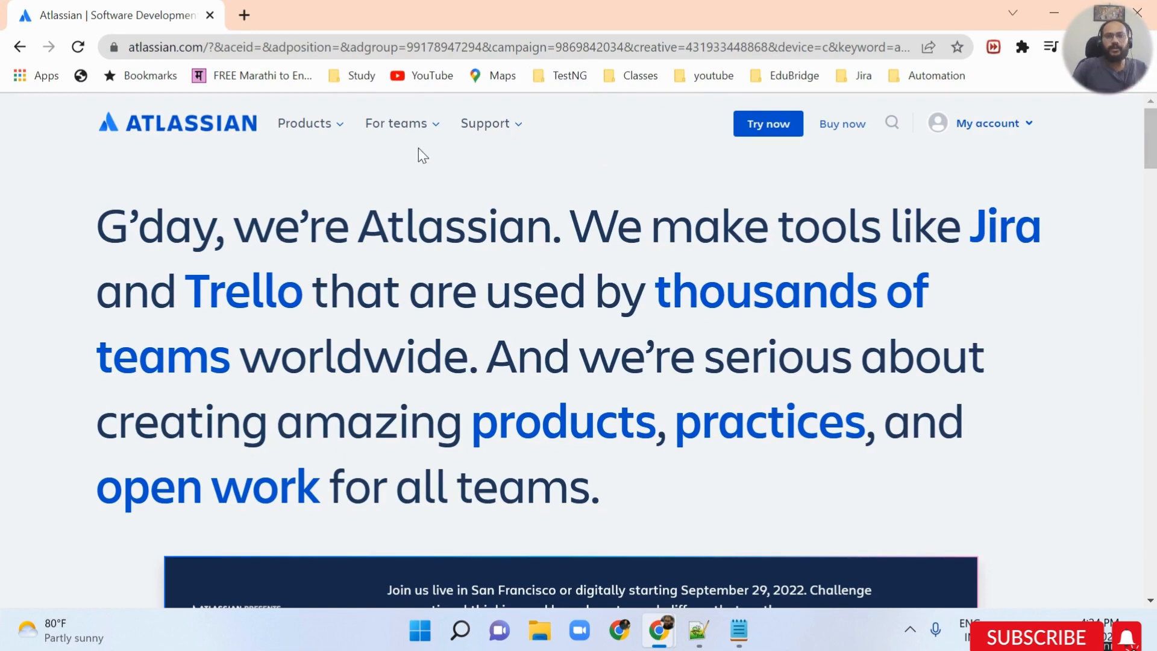
click(336, 129)
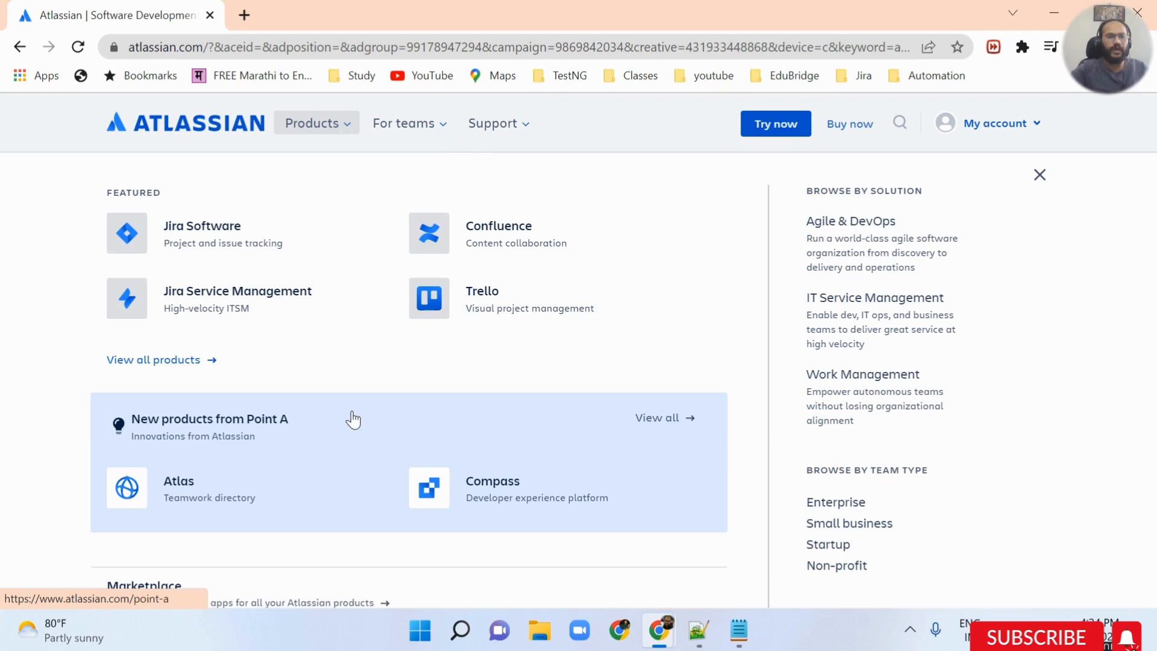
click(202, 228)
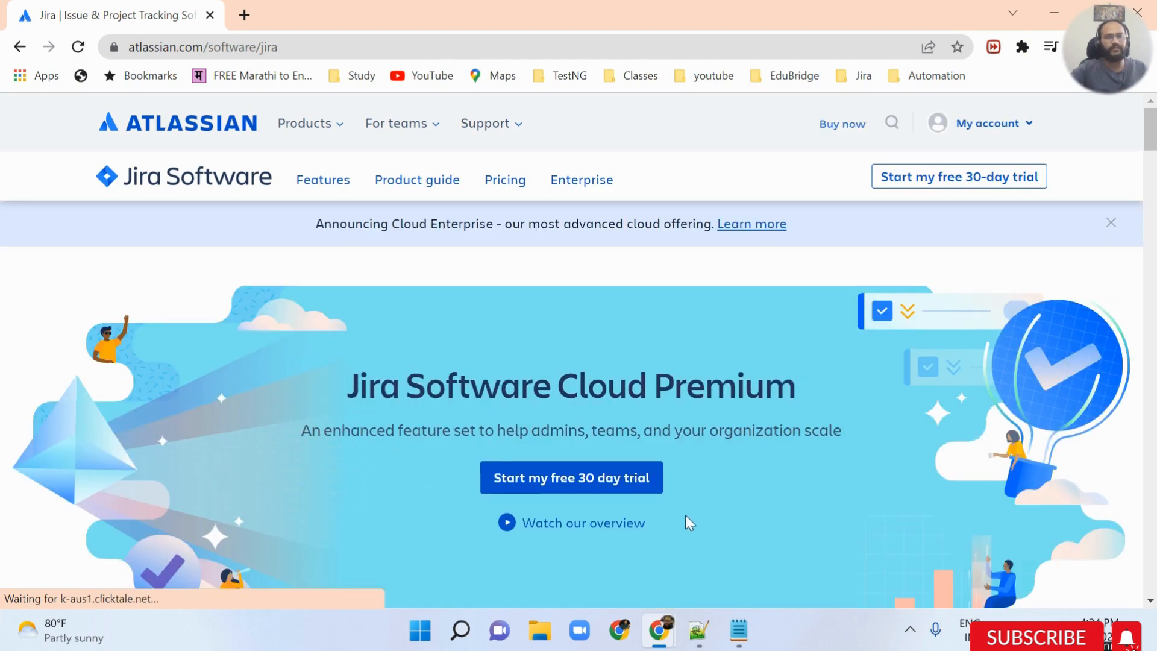
click(502, 191)
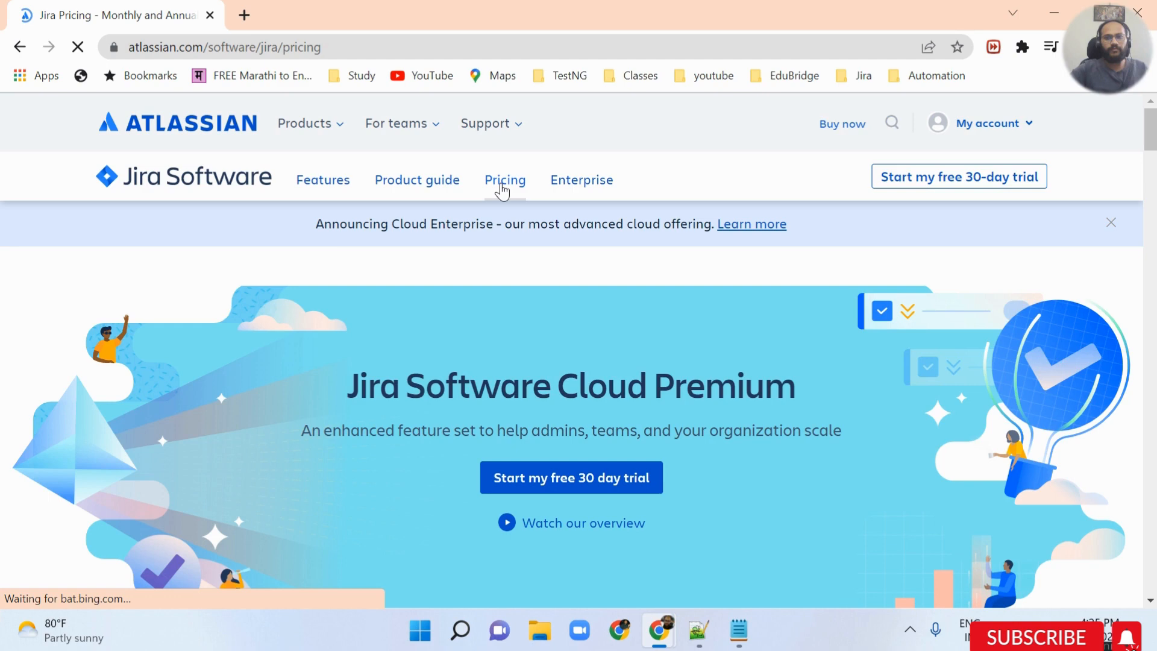
Step: Review the Free, Standard, Premium and Enterprise plans, then choose Get started under Free
scroll(606, 404, down, 8)
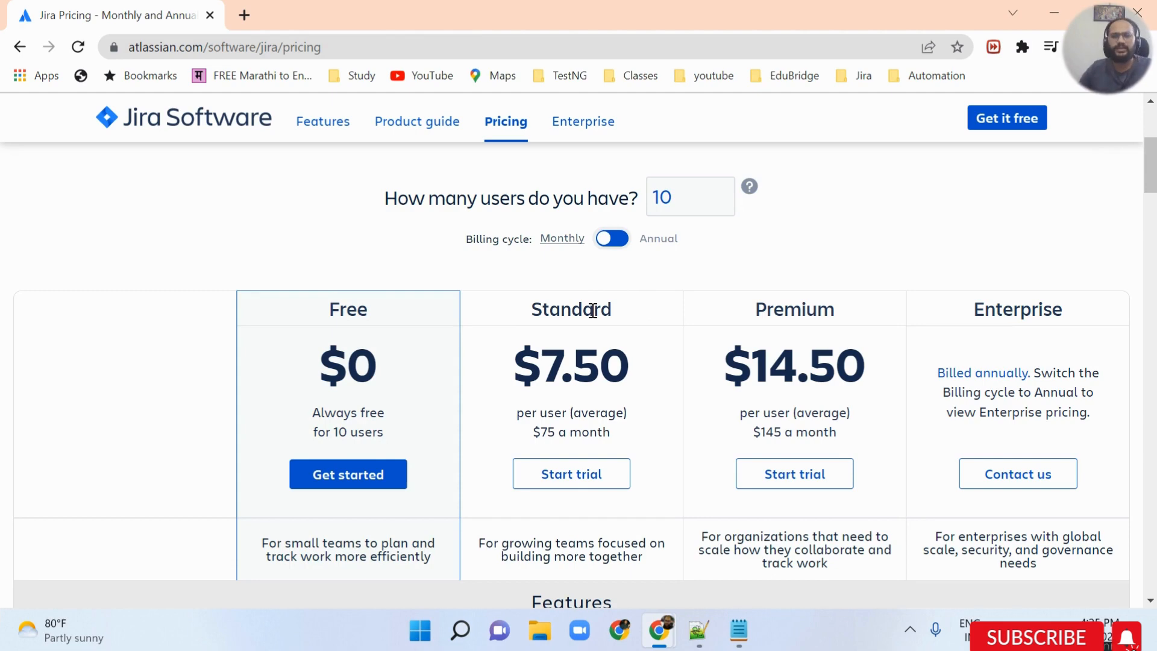
scroll(615, 342, down, 3)
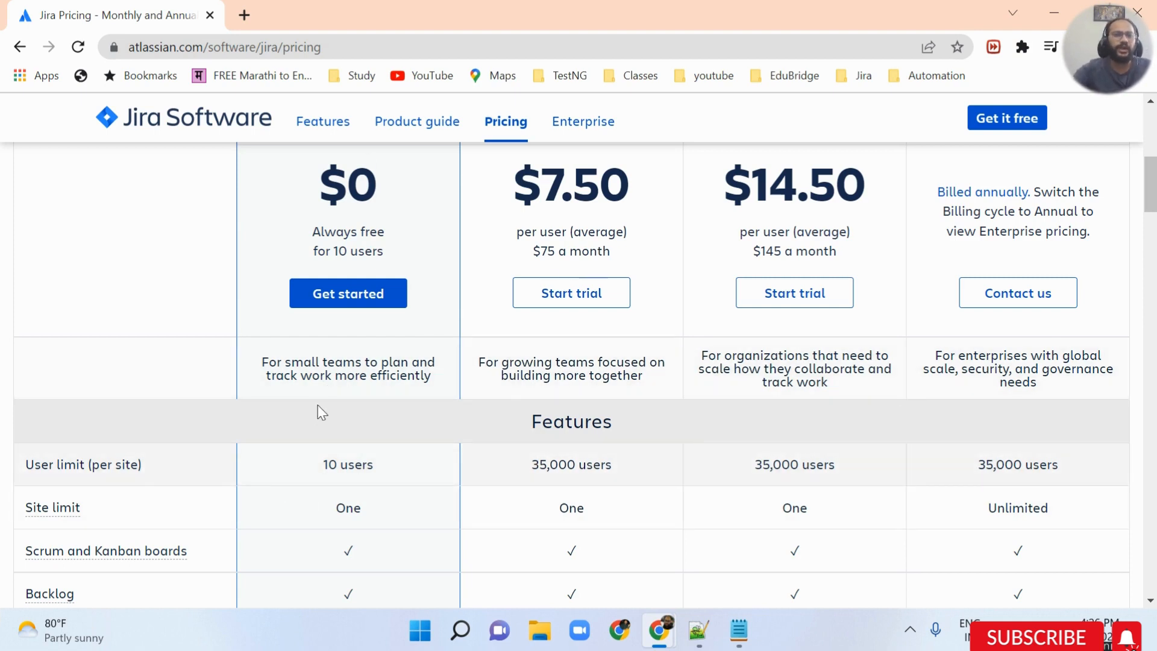
scroll(386, 335, up, 3)
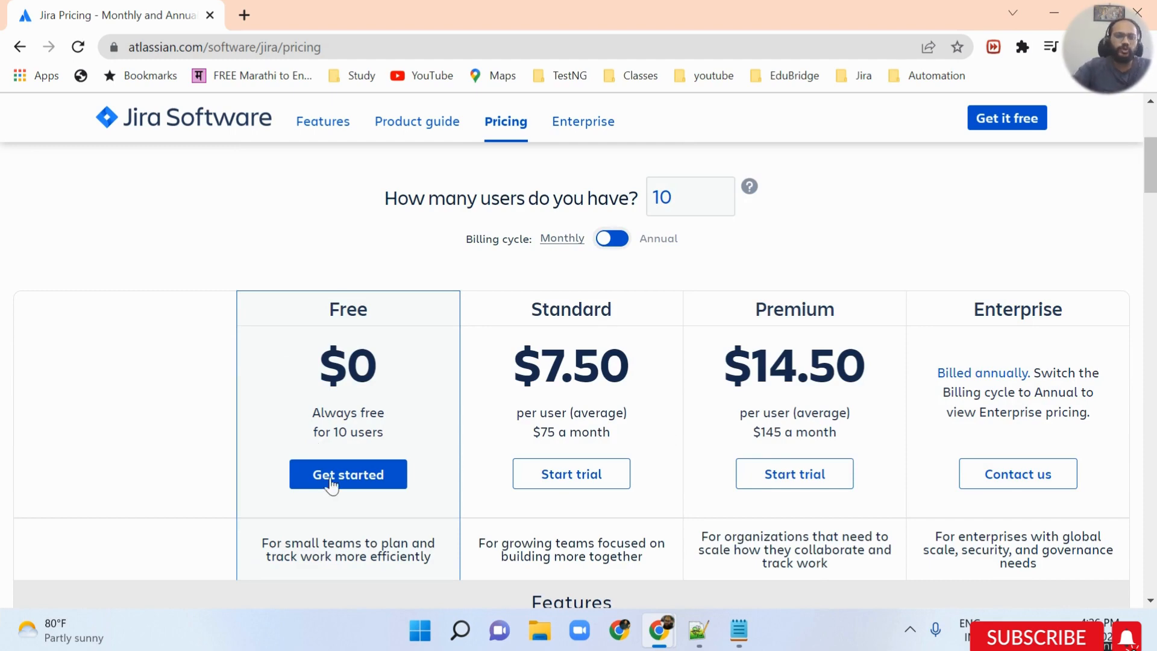
scroll(325, 470, down, 5)
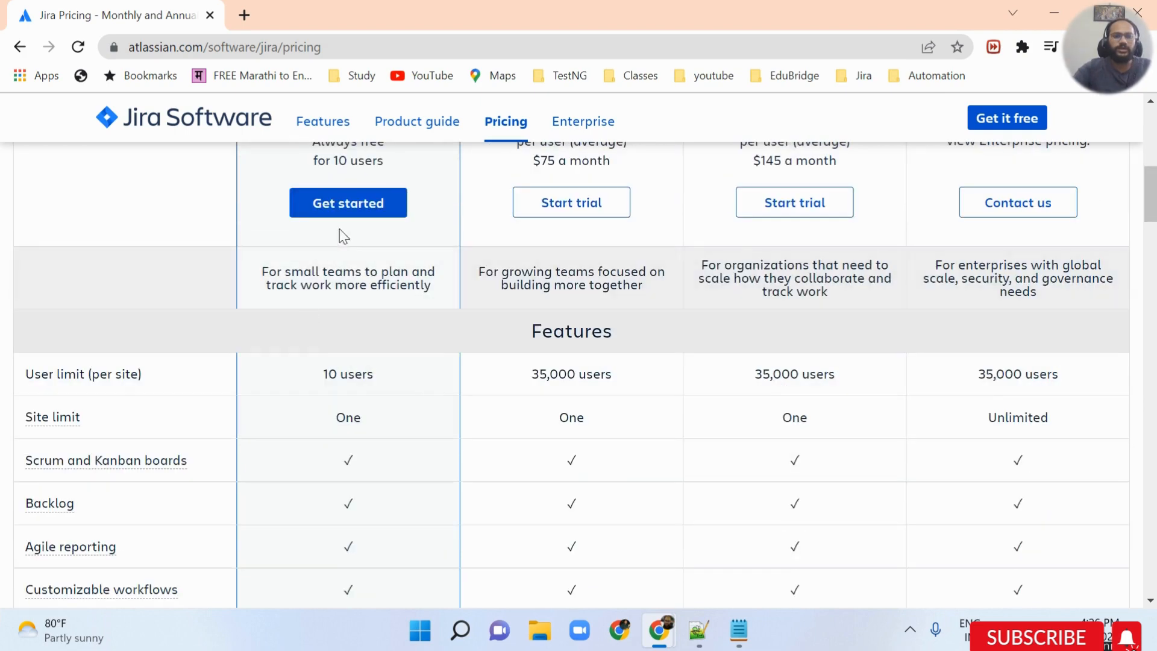
click(347, 210)
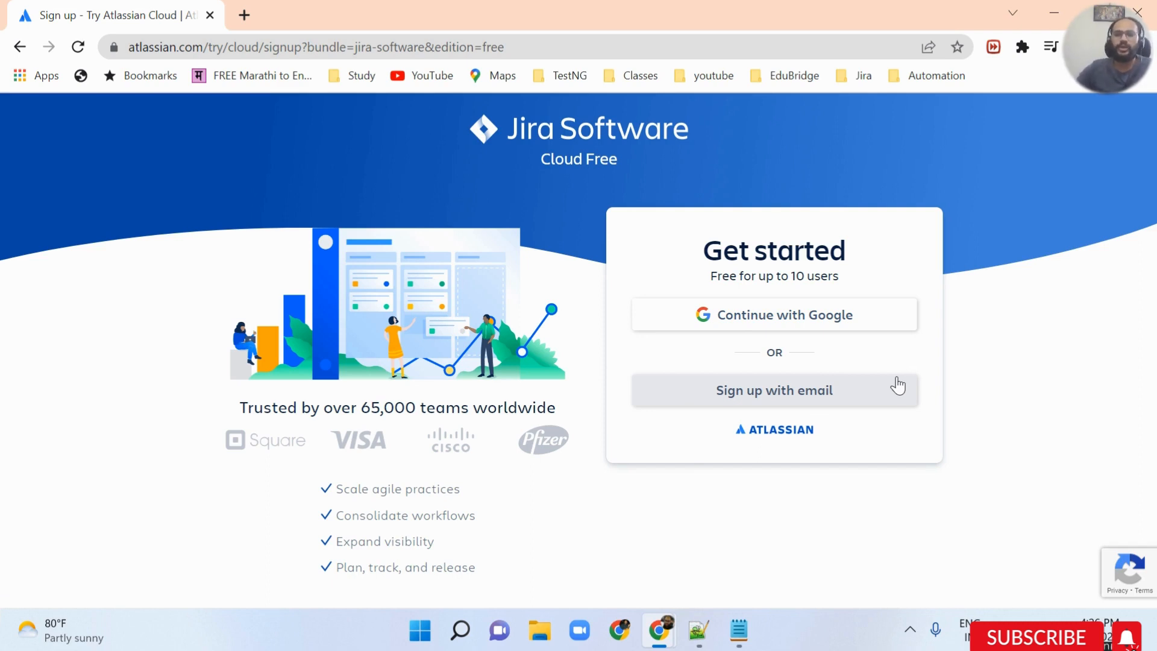
Step: Choose Continue with Google on the Jira Software Cloud Free sign-up page
click(818, 331)
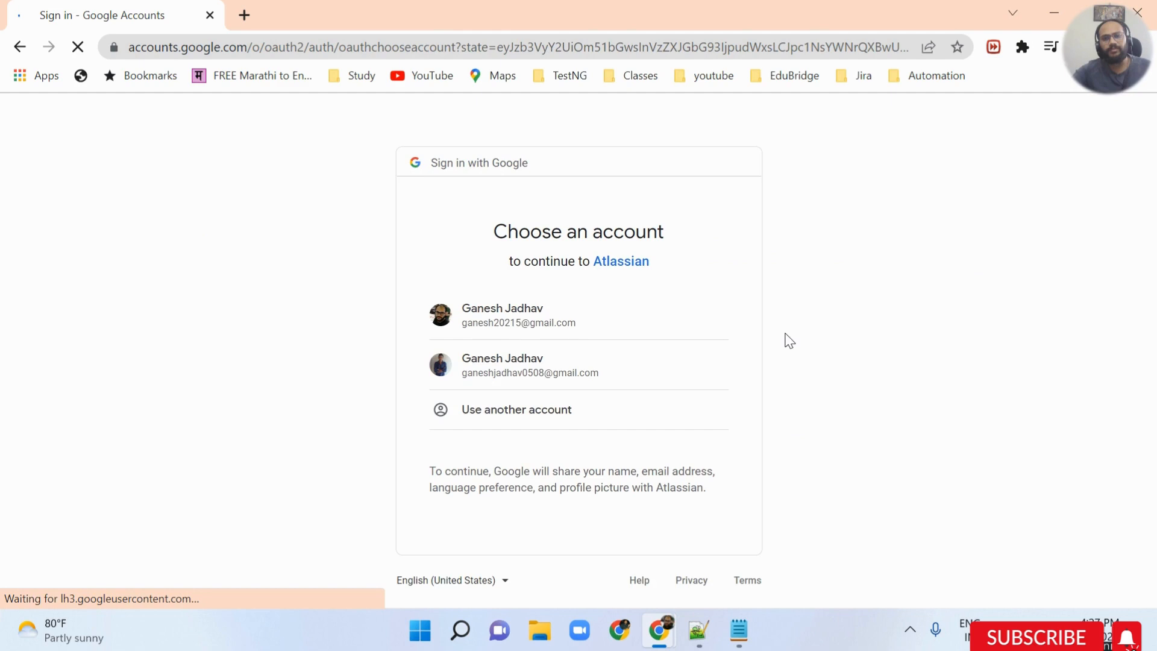
Step: Sign in with the second Google account and focus the Your site field
click(511, 363)
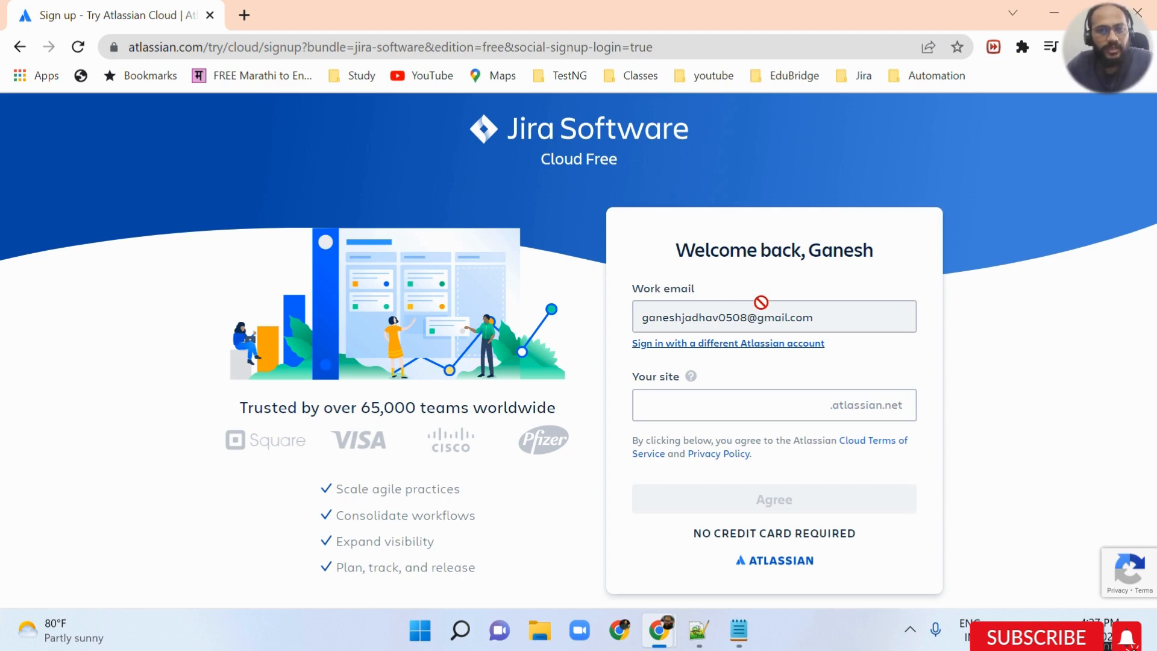
click(735, 402)
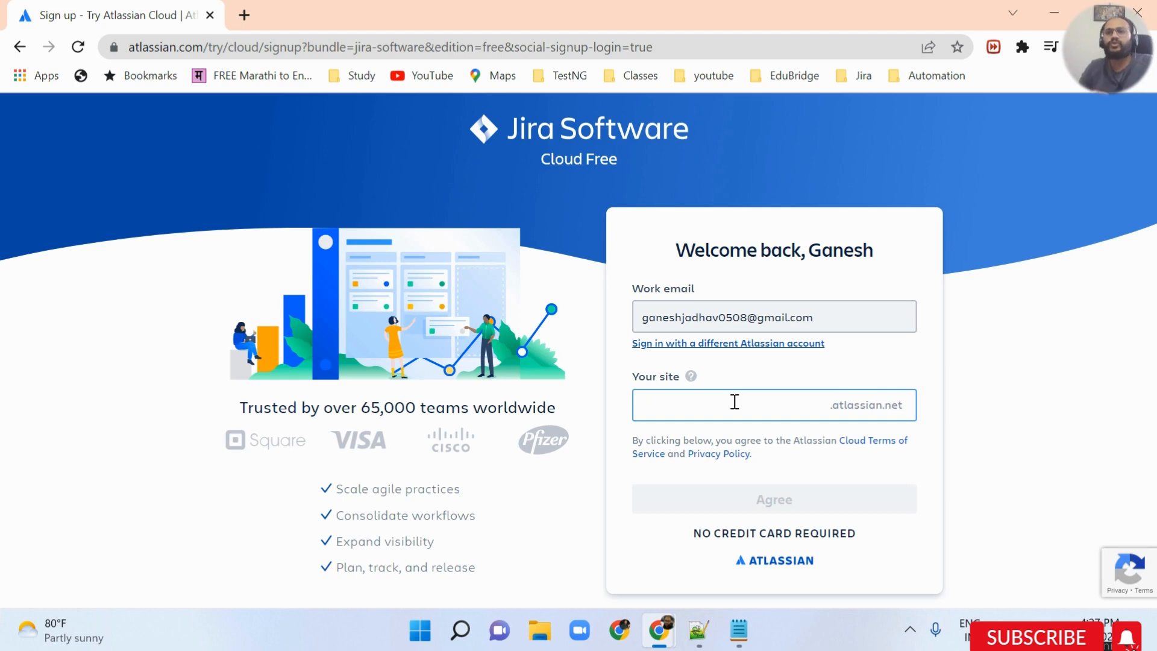
Step: Enter an available Jira site name and agree to the terms to create the site
text(gane)
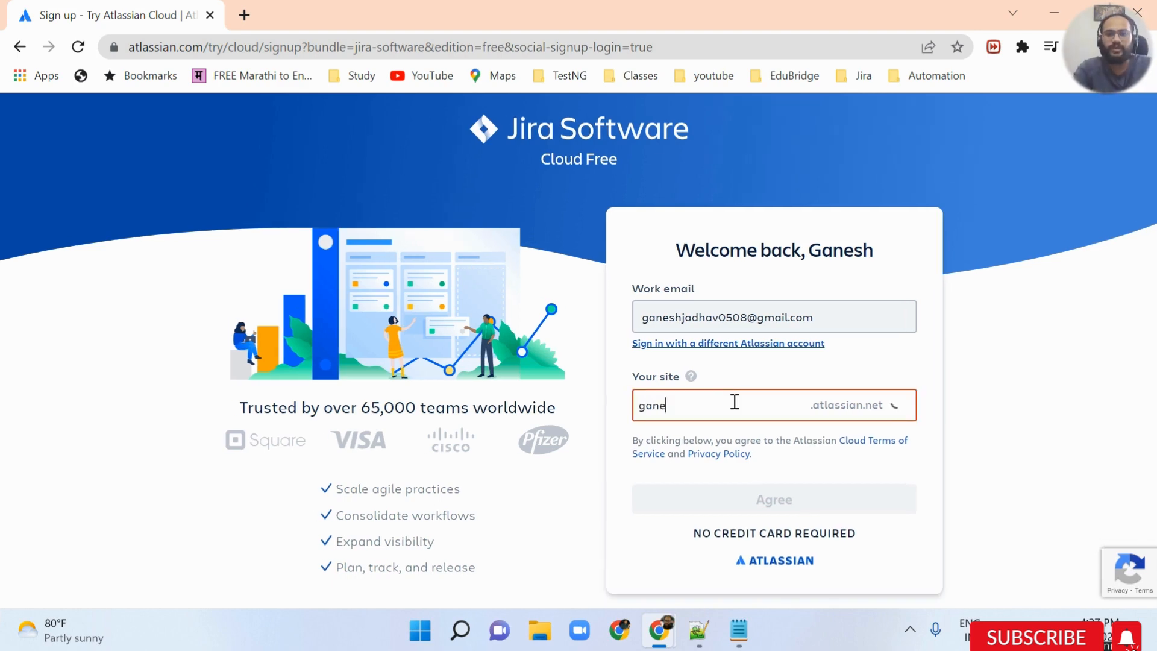
text(sh)
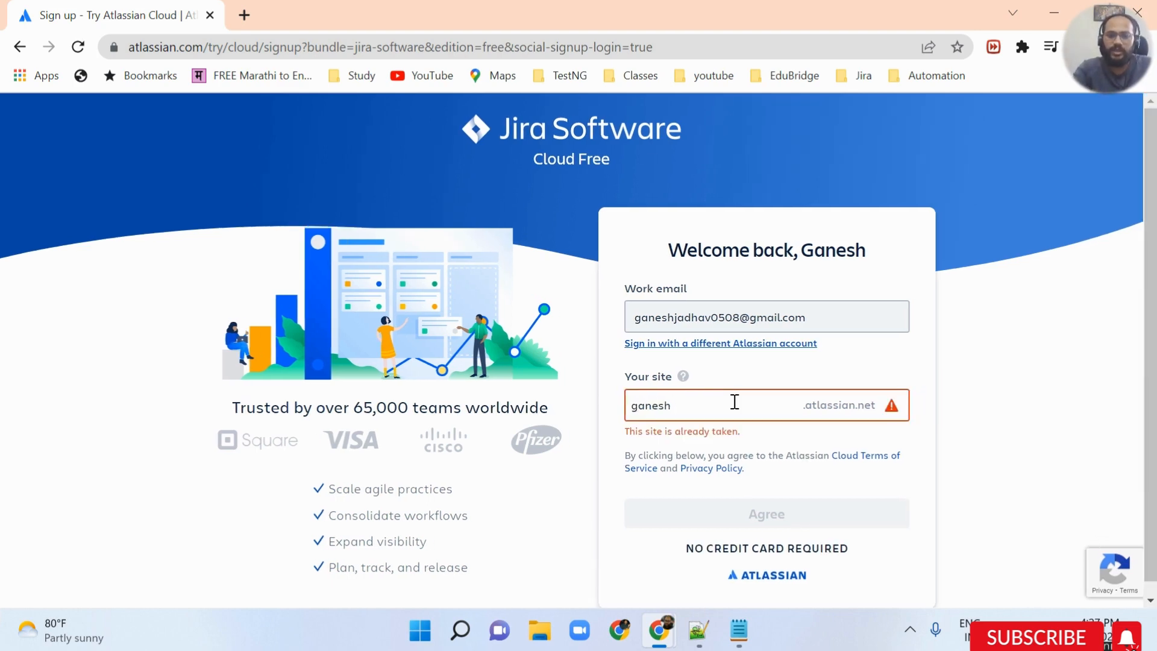
text(jadhav05)
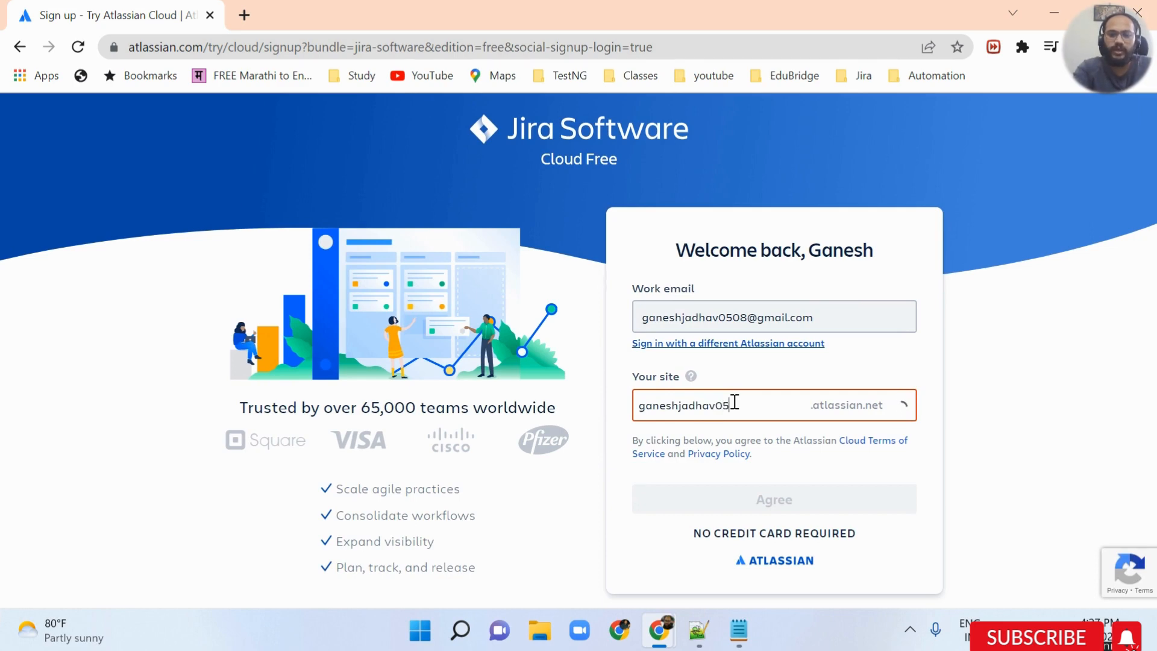
text(08)
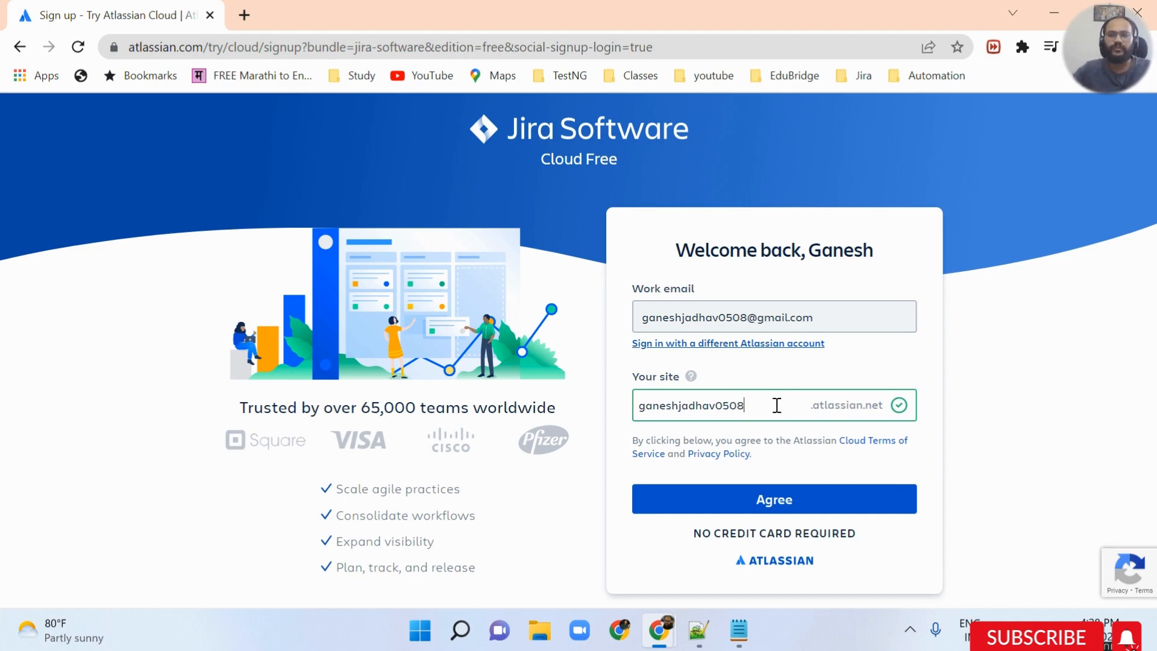
drag(777, 405, 668, 413)
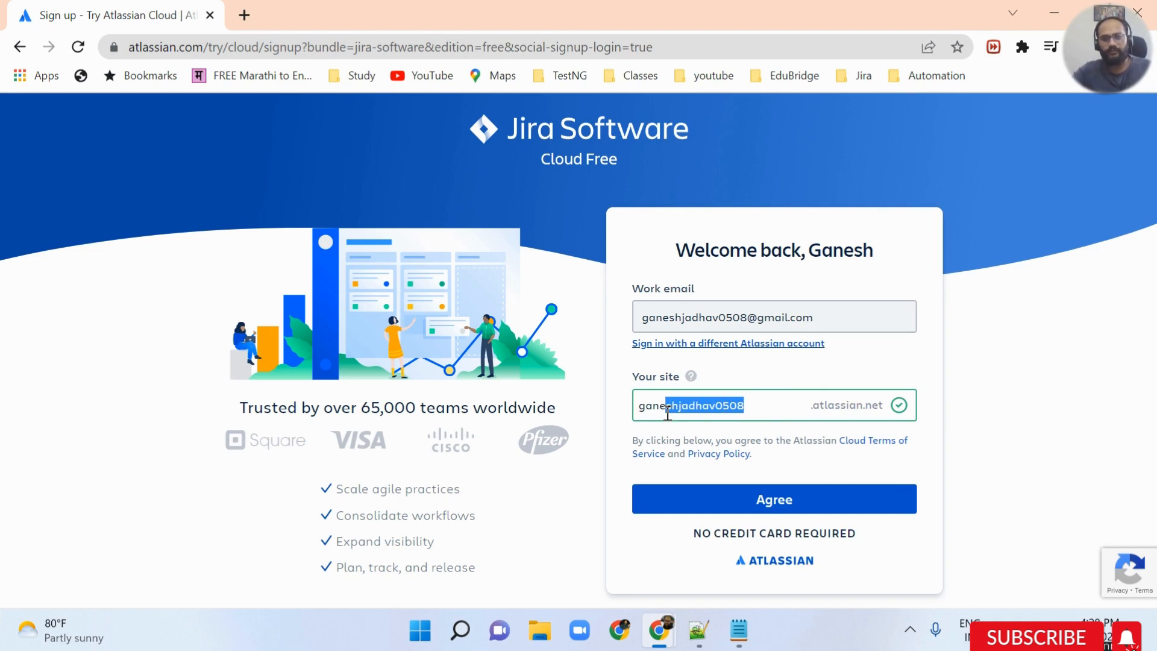
click(794, 500)
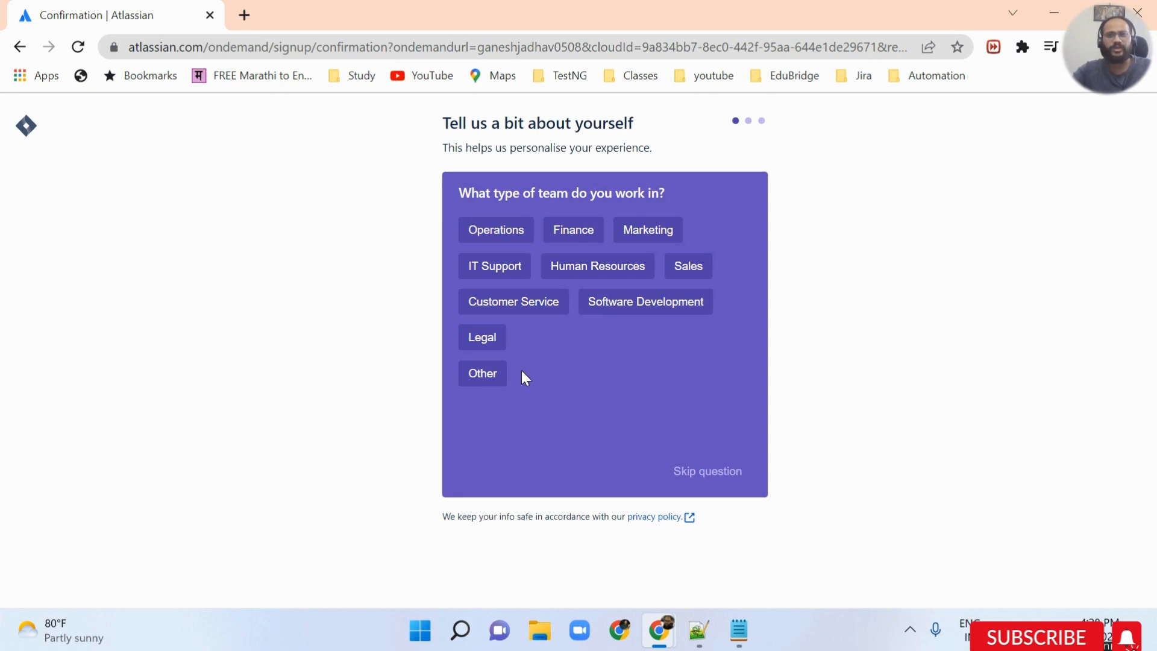
Step: Pick Software Development as team type and QA Engineer as role, skipping the main tasks question
click(671, 321)
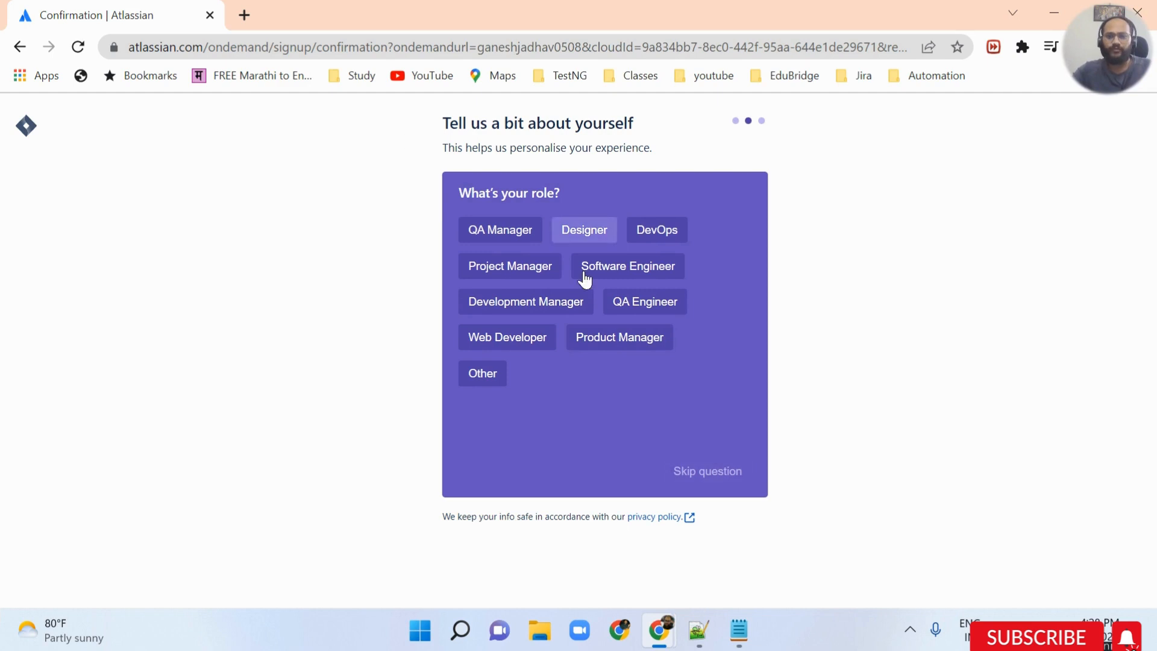
click(640, 305)
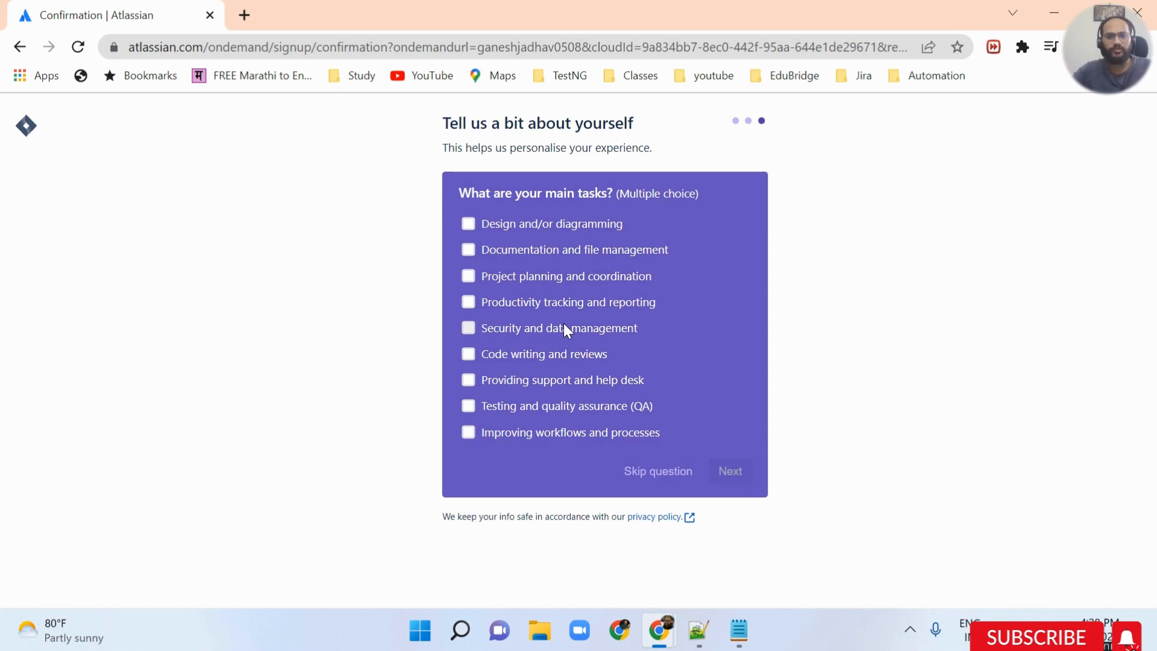
click(659, 476)
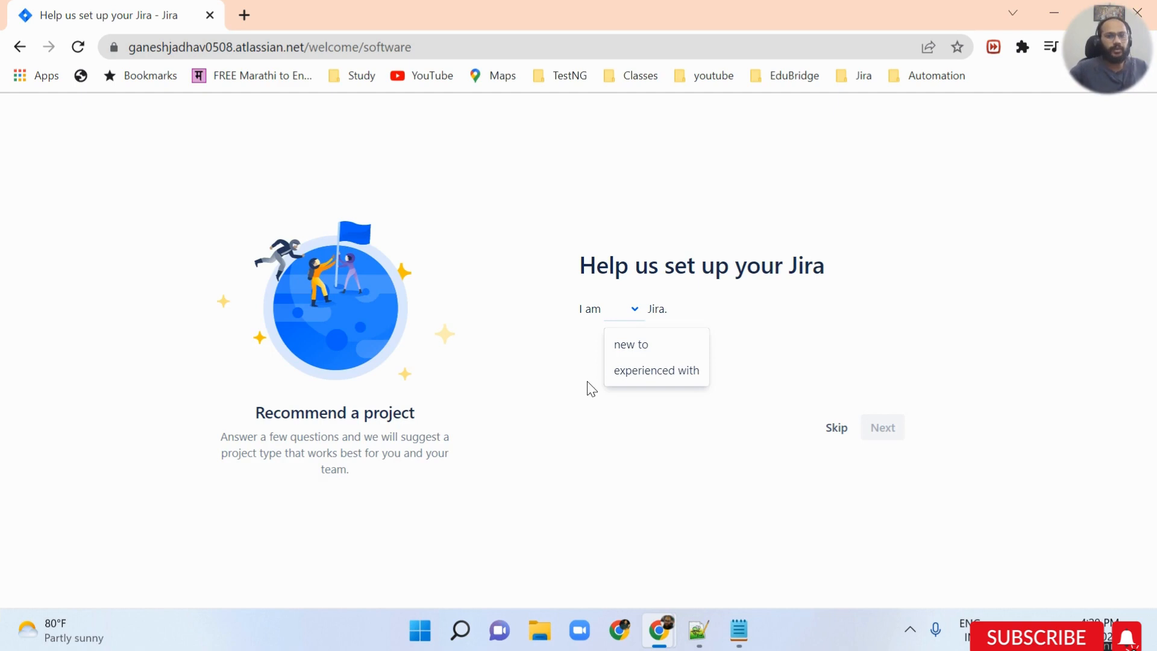
Step: Answer new to Jira, team new to agile, mostly features and a flexible schedule, then continue
click(638, 312)
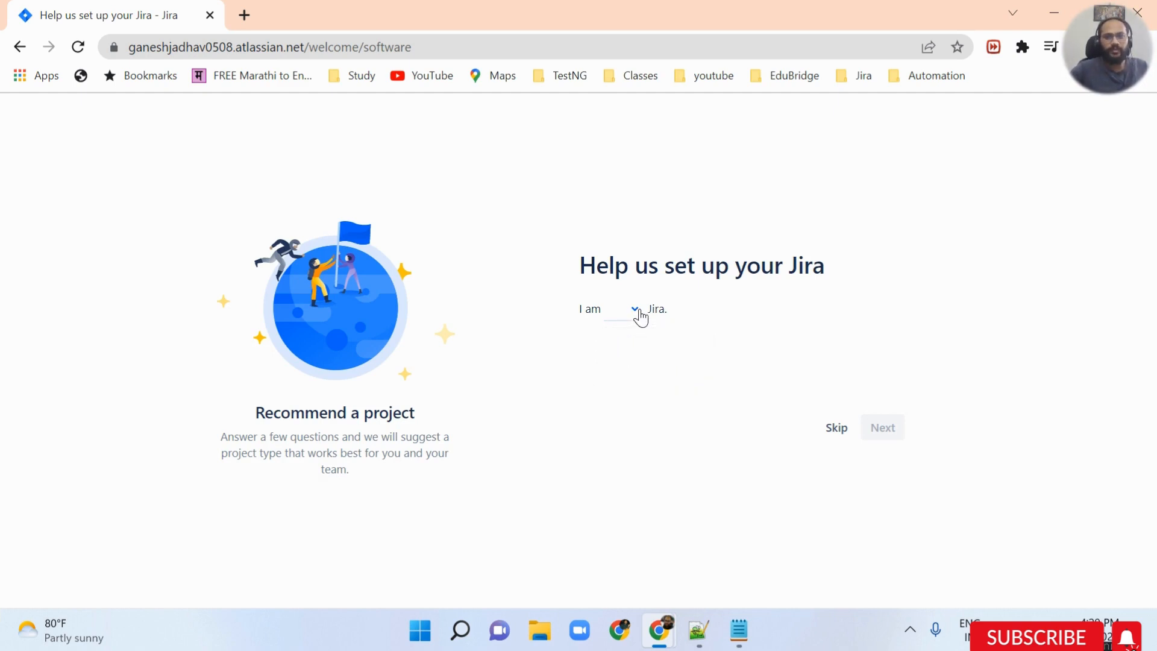
click(640, 314)
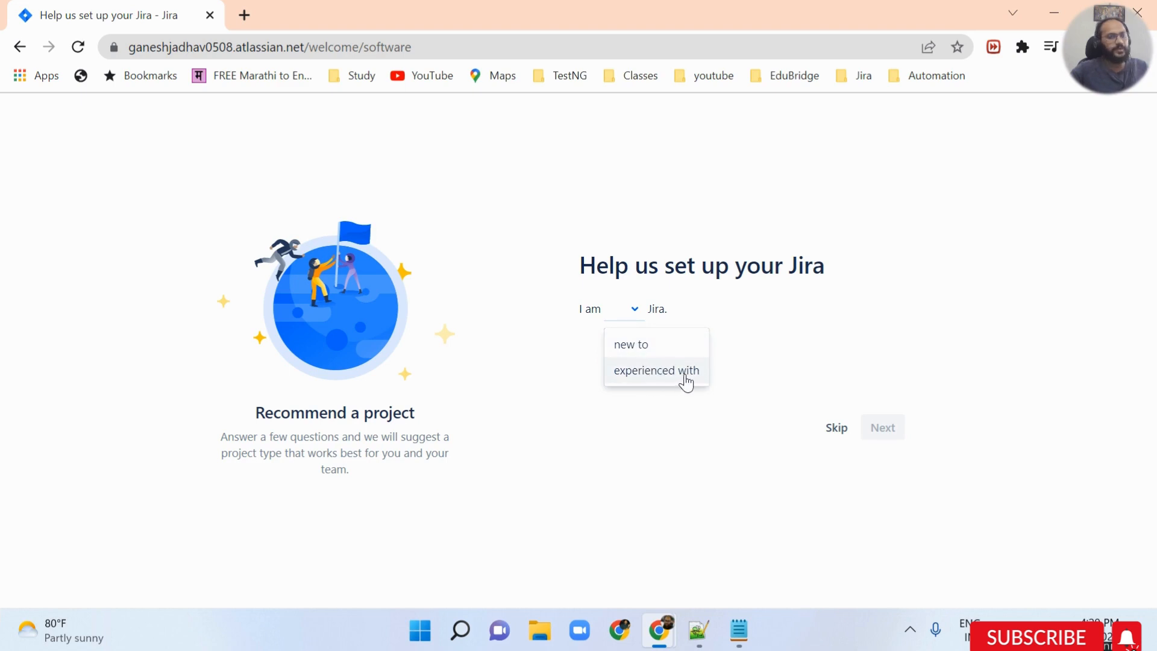
click(656, 356)
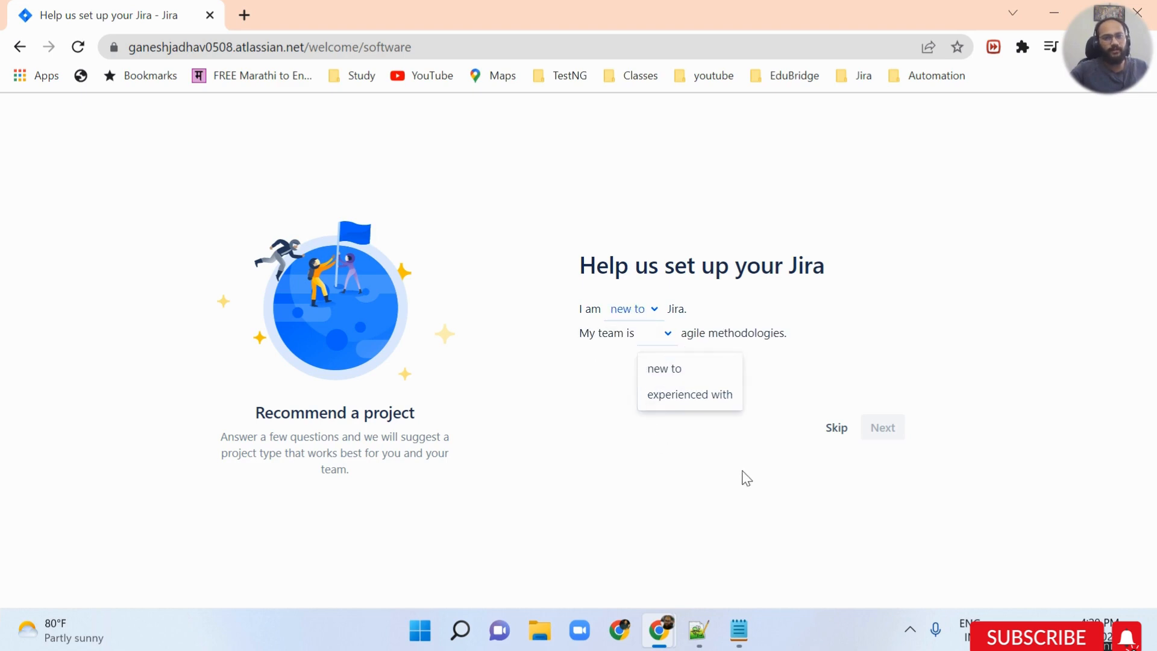
click(683, 476)
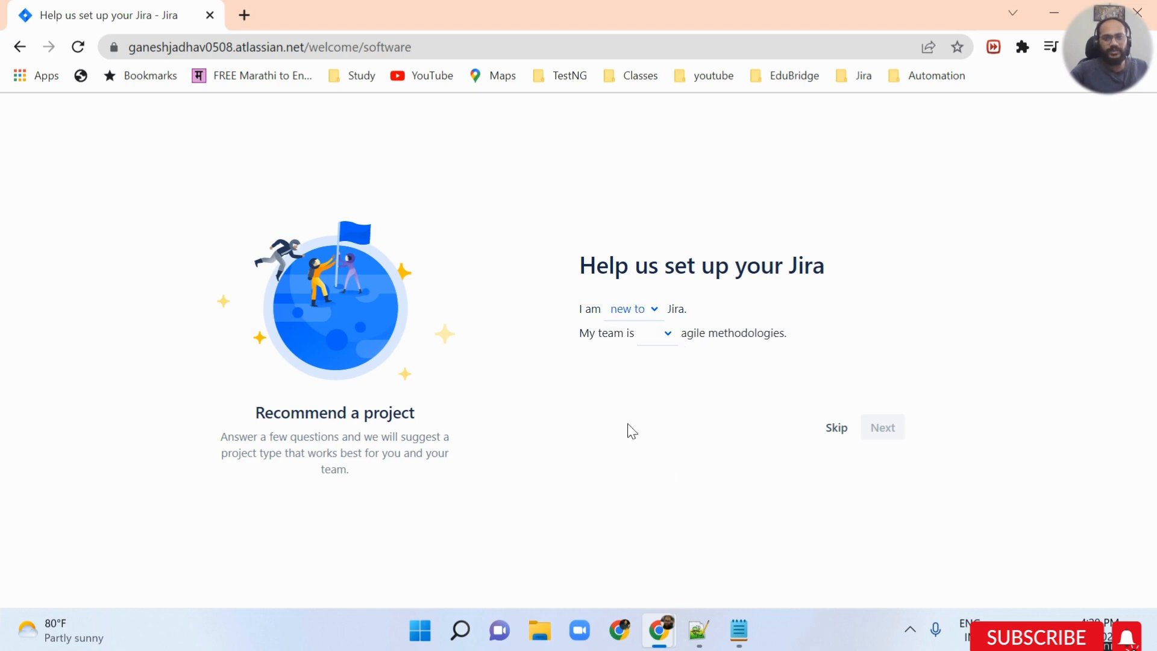
click(663, 342)
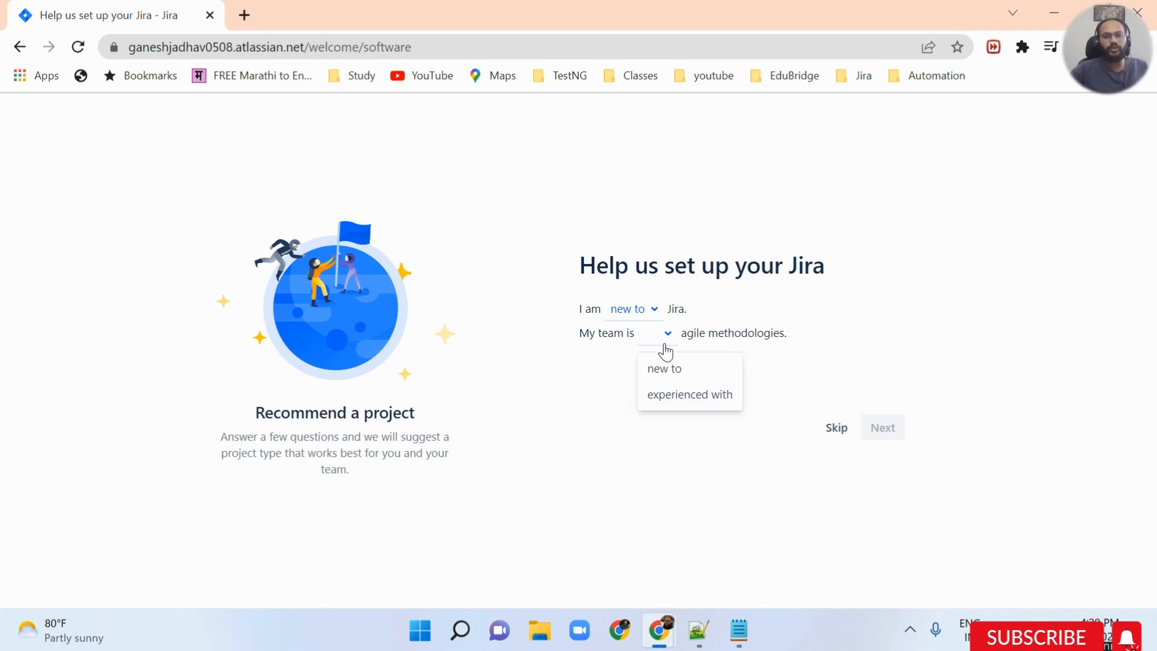
click(679, 377)
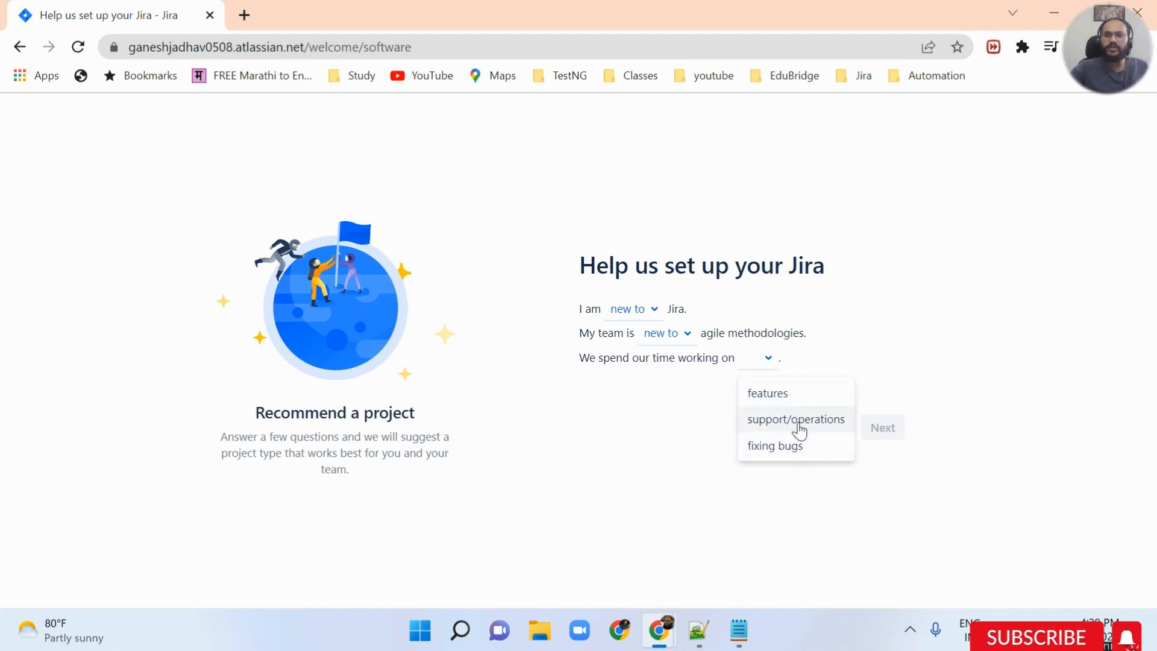
click(783, 395)
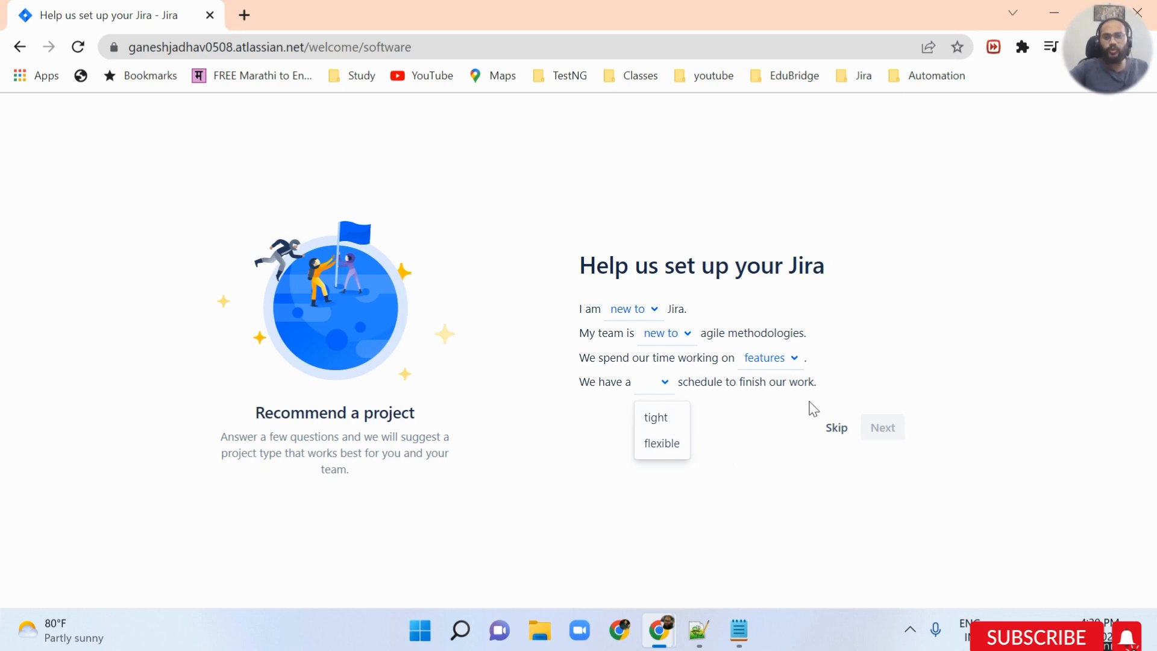
click(664, 444)
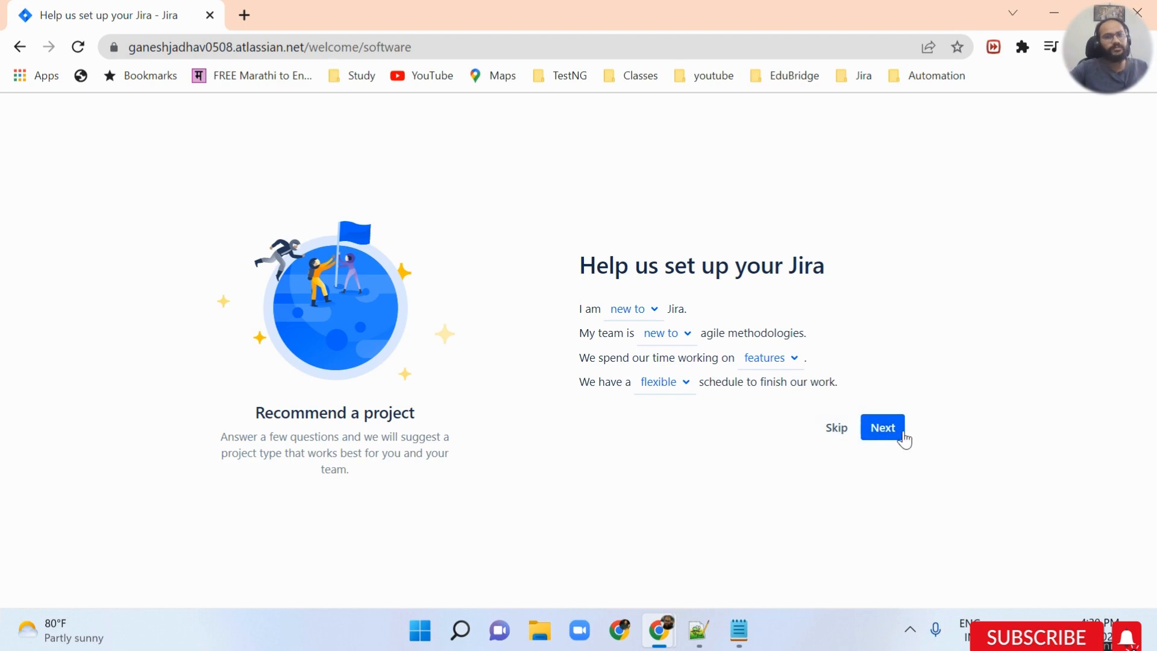
click(902, 433)
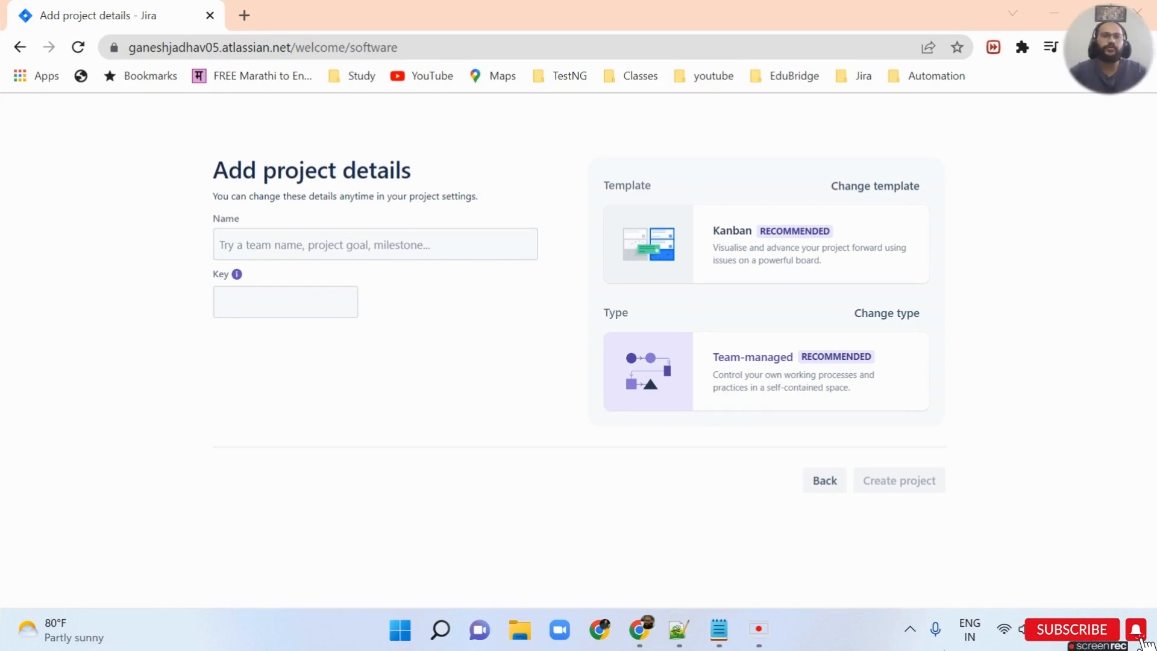
Step: Enter the project name 'Software Testing Projects', fixing typos, and check the generated key STP
click(328, 236)
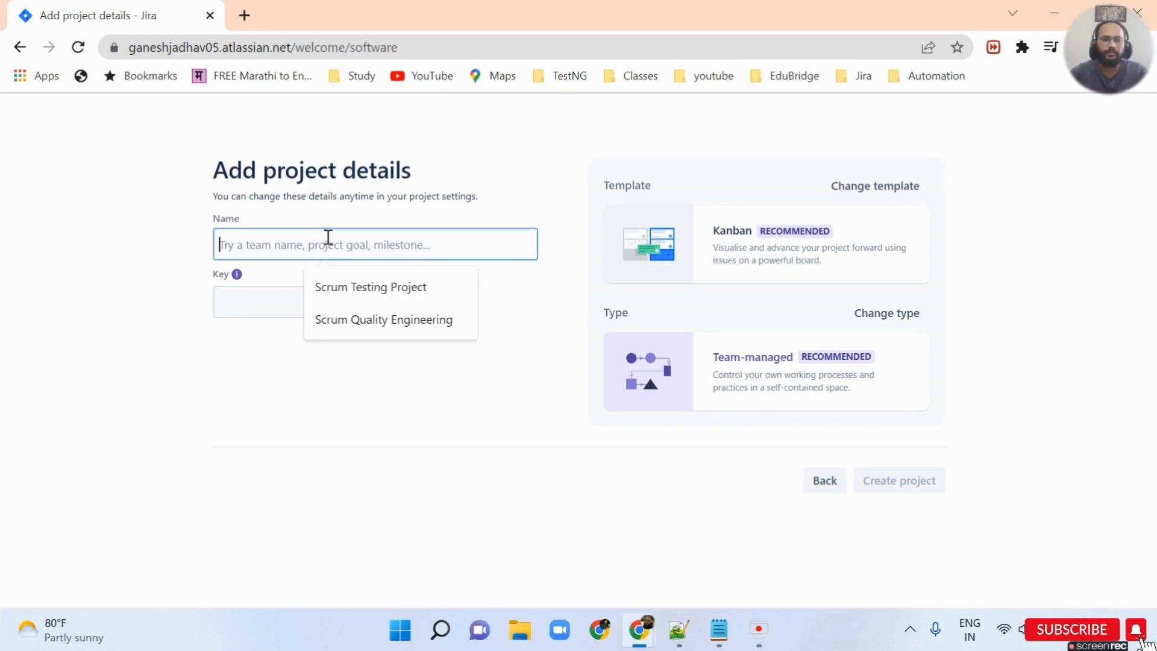
text(So)
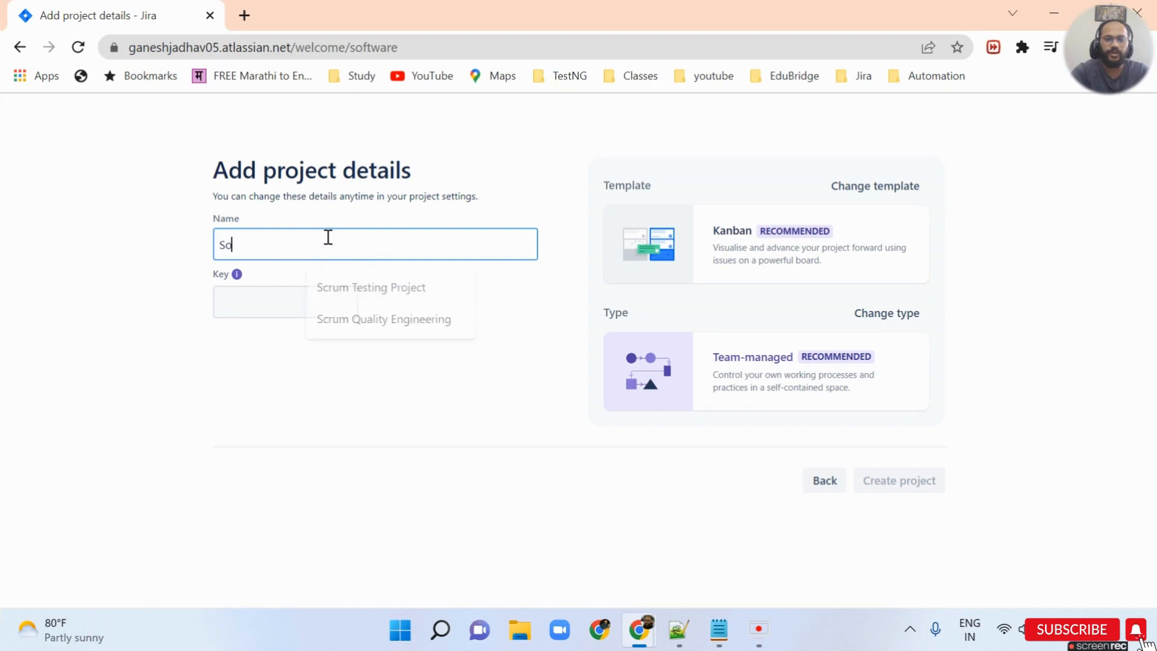
text(fyt)
key(BackSpace)
key(BackSpace)
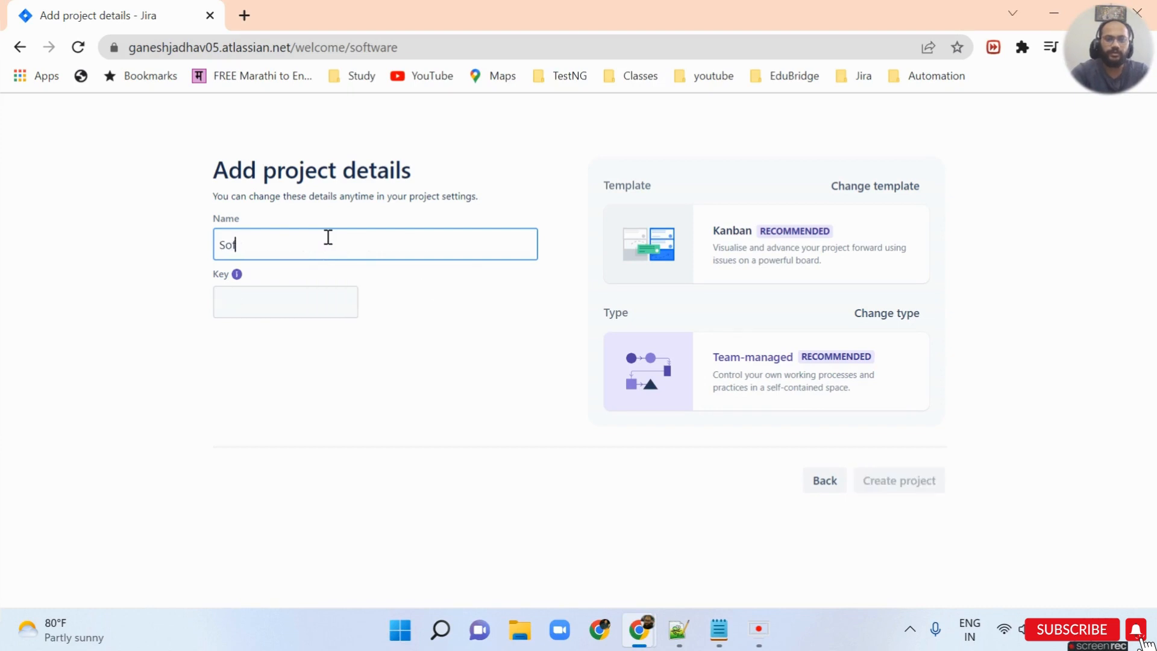
text(te)
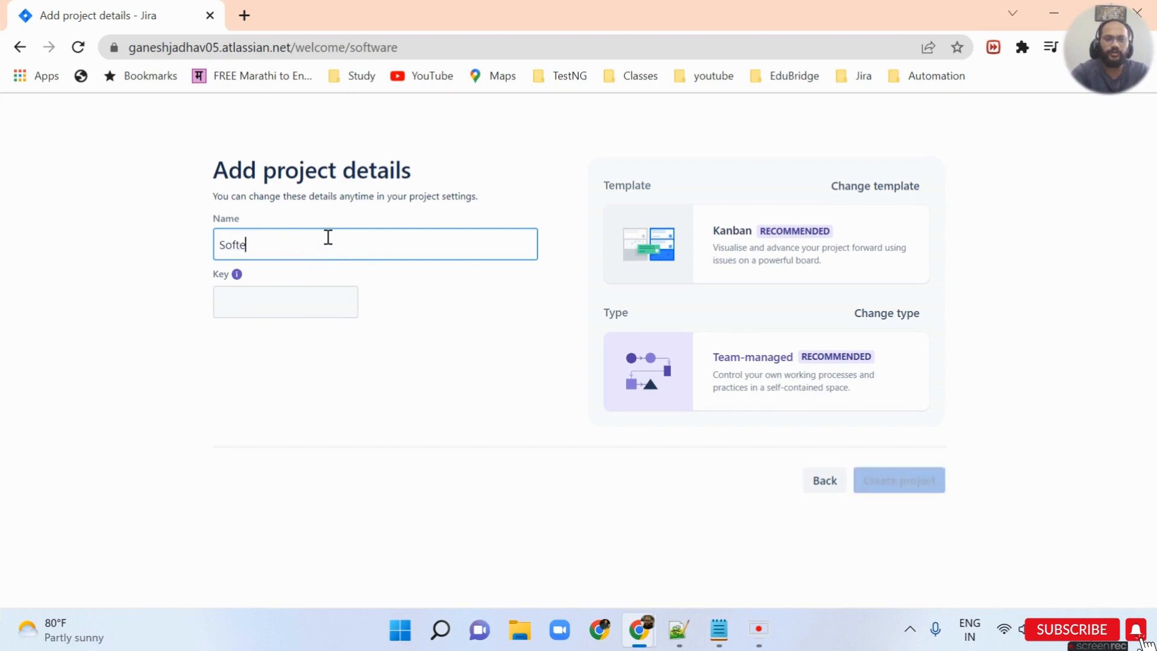
key(BackSpace)
text(ware)
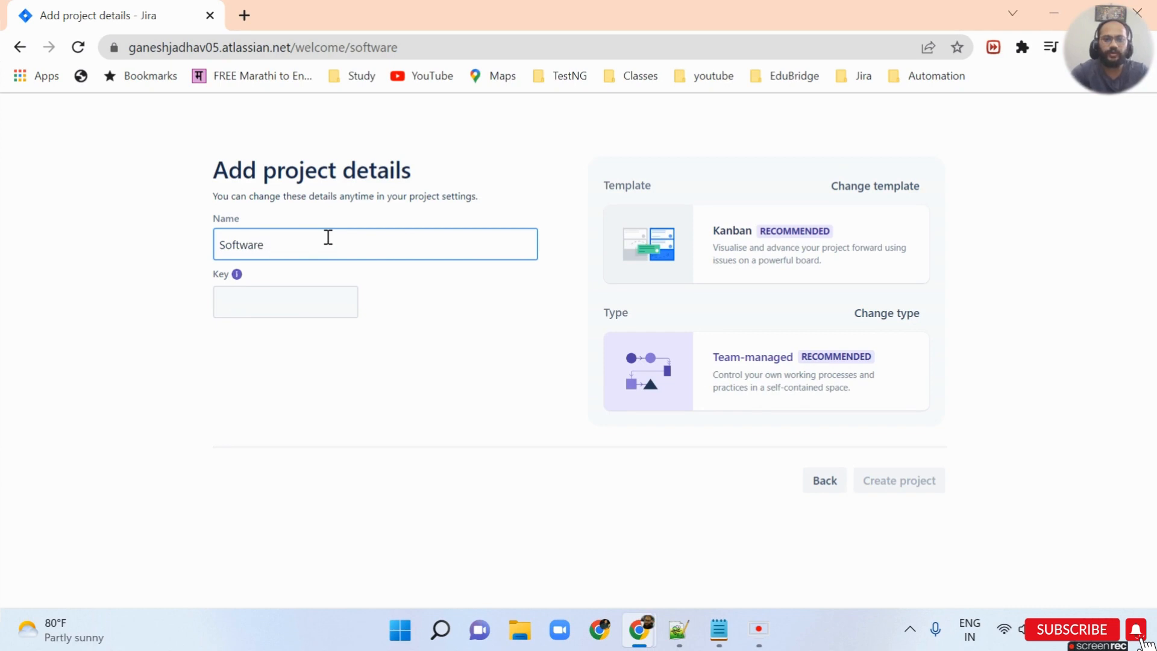
text( Develp)
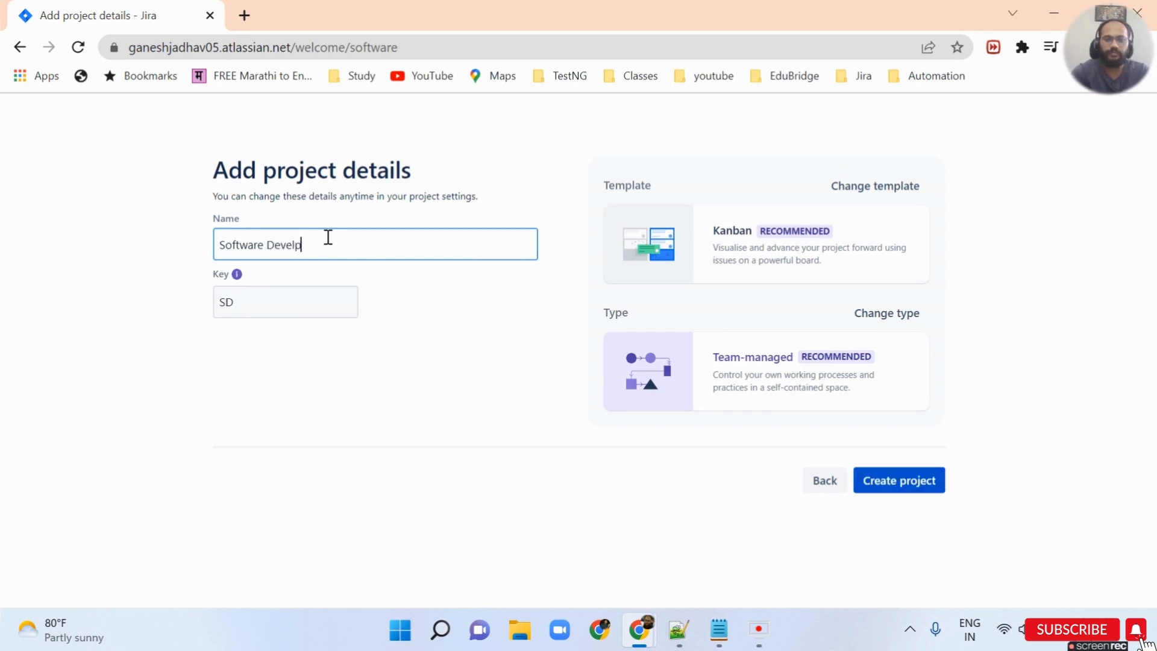
text(ment)
key(BackSpace)
key(BackSpace)
key(BackSpace)
key(BackSpace)
key(BackSpace)
key(BackSpace)
key(BackSpace)
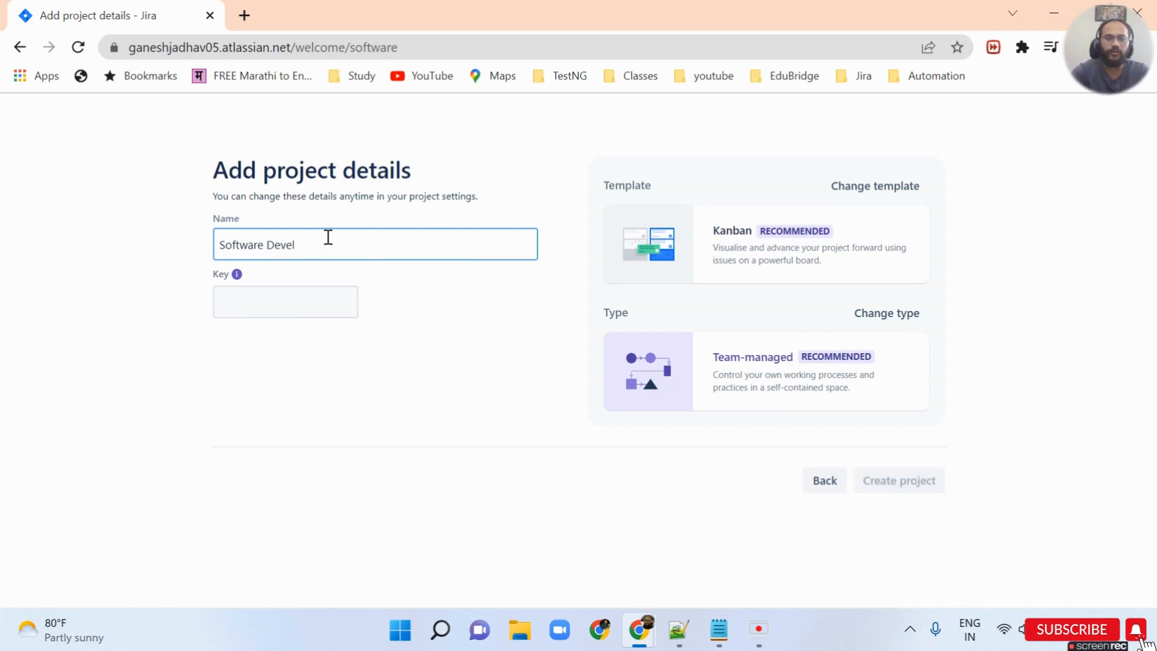
key(BackSpace)
text(Re)
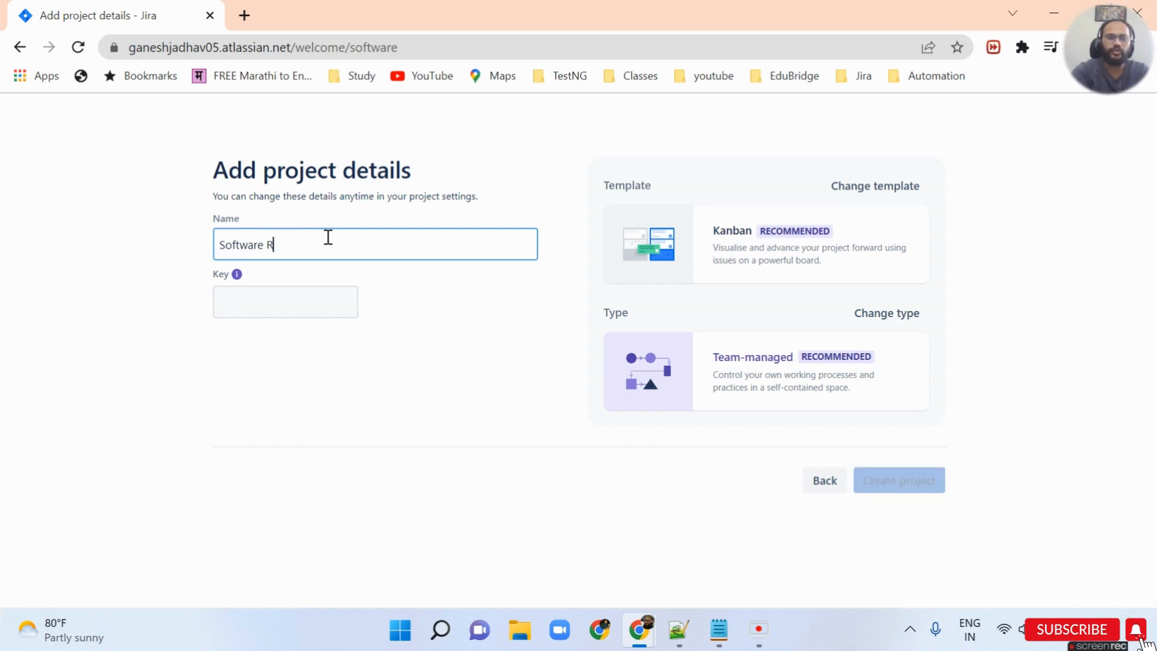
key(BackSpace)
key(BackSpace)
text(Tes)
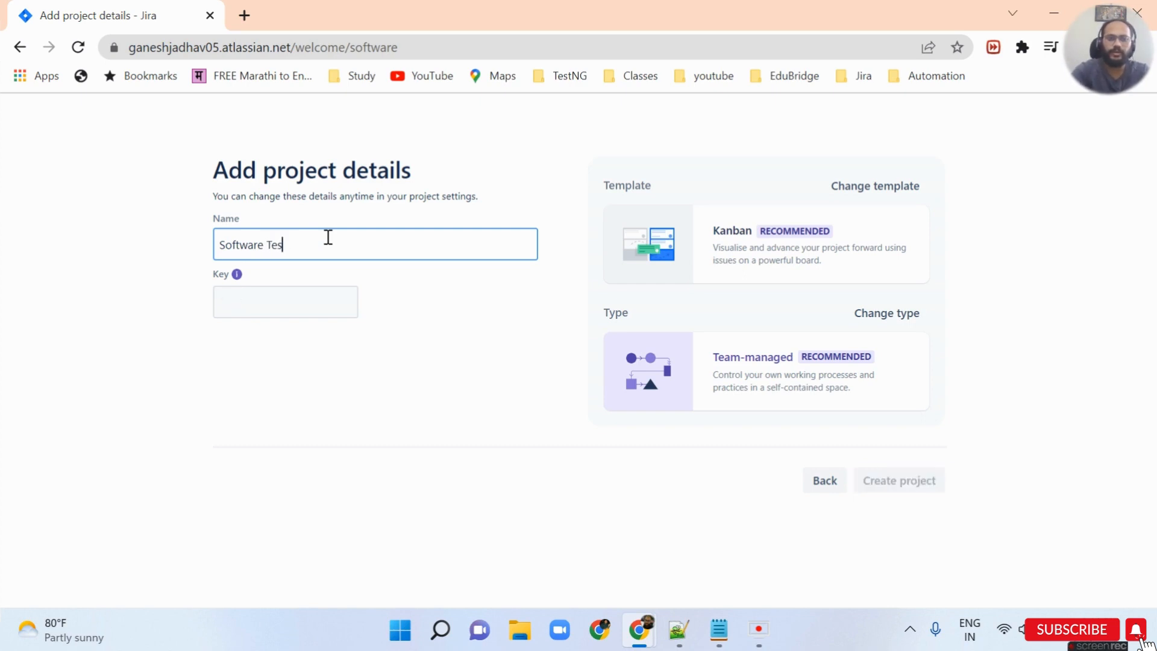
text(ting Proj)
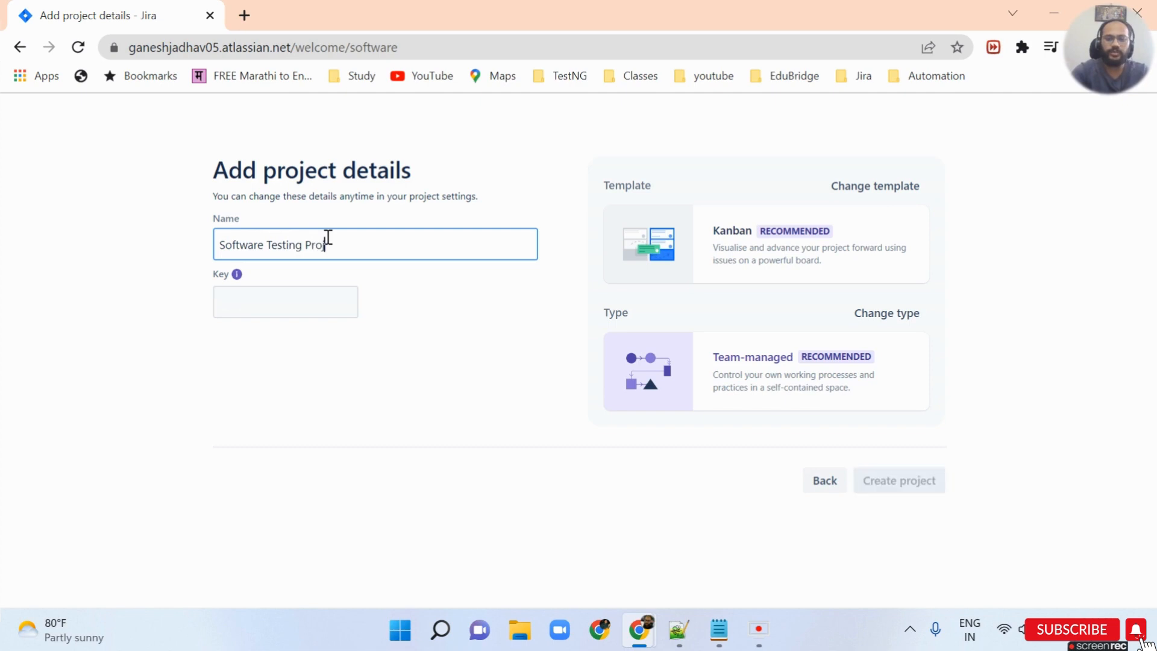
text(ect1)
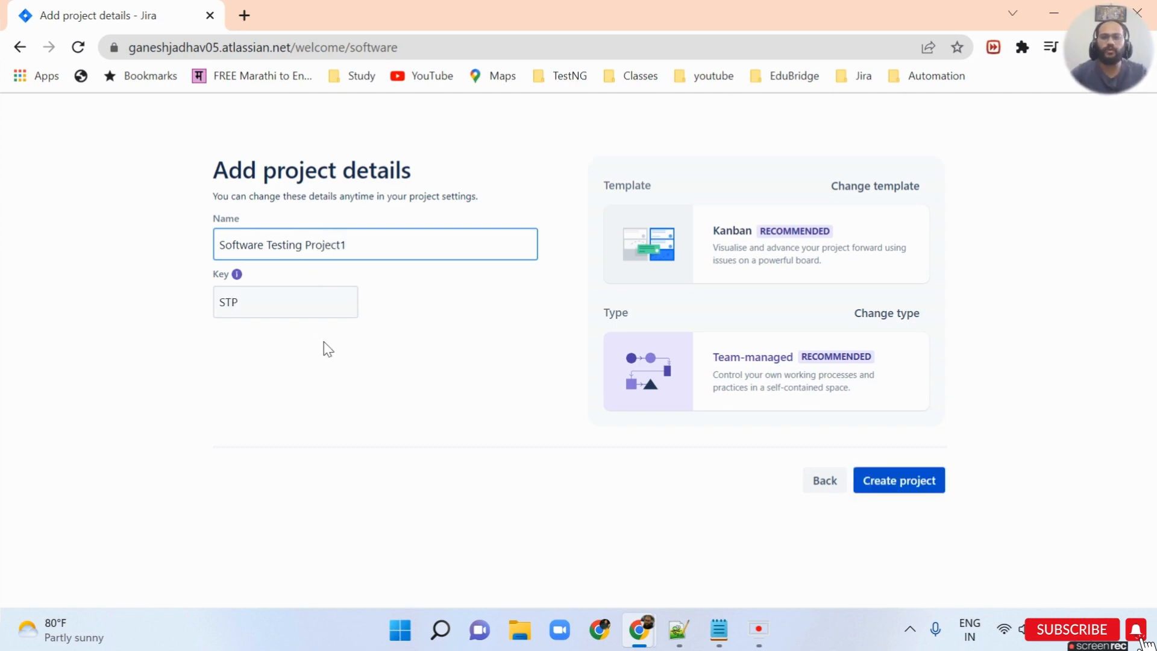
key(BackSpace)
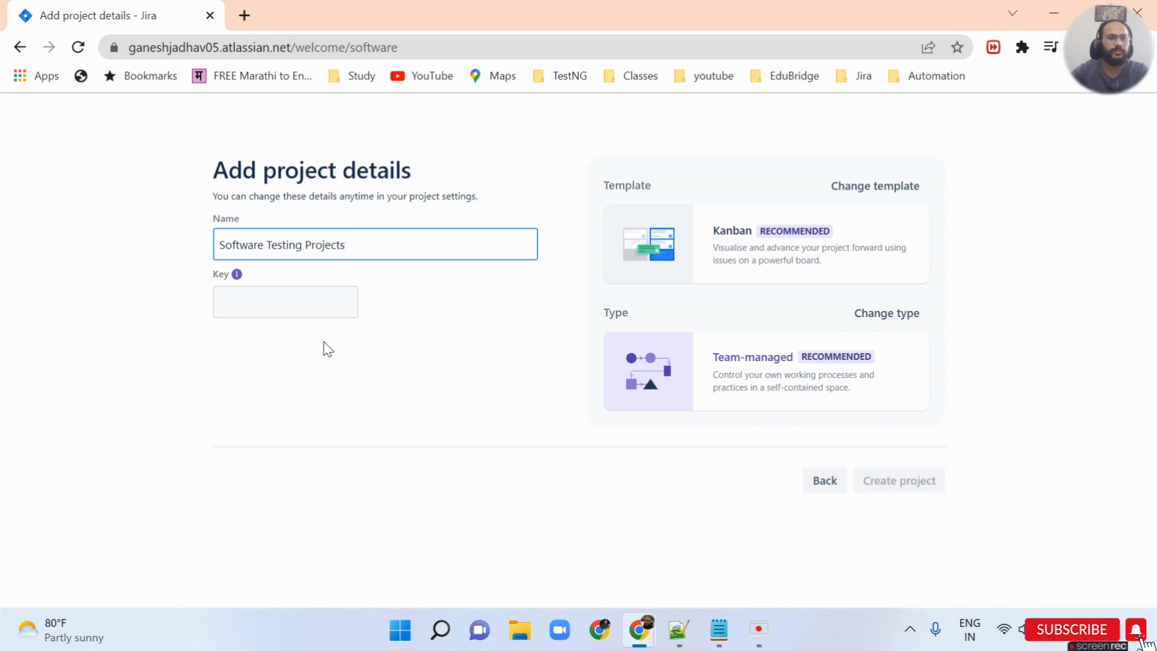
text(s)
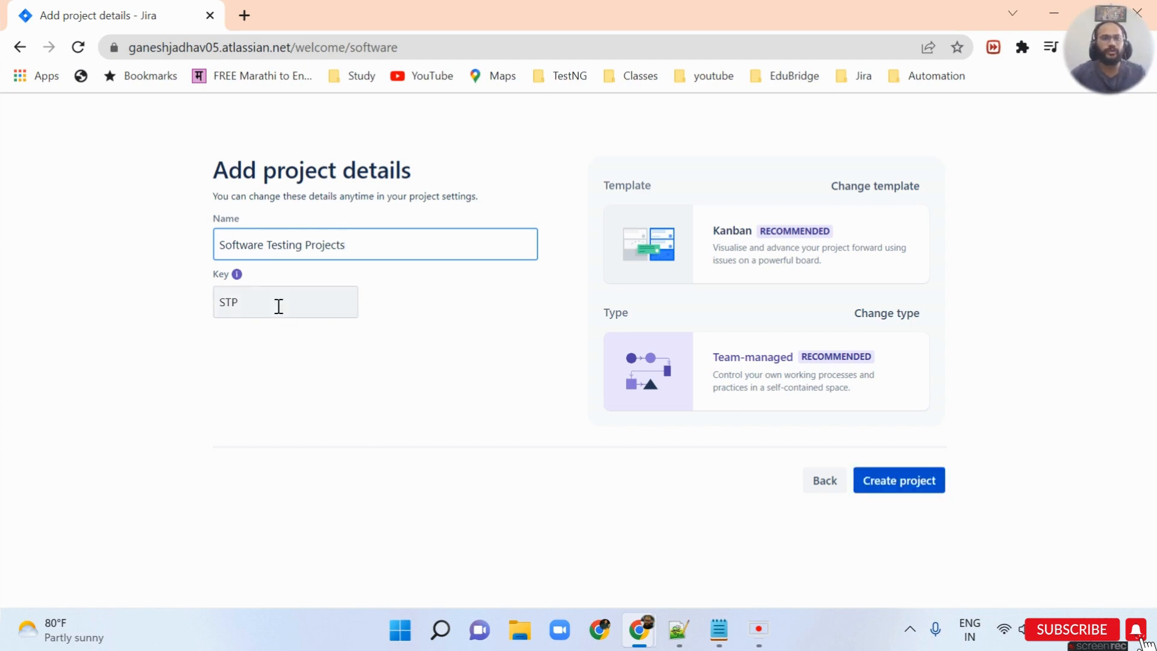
double_click(232, 302)
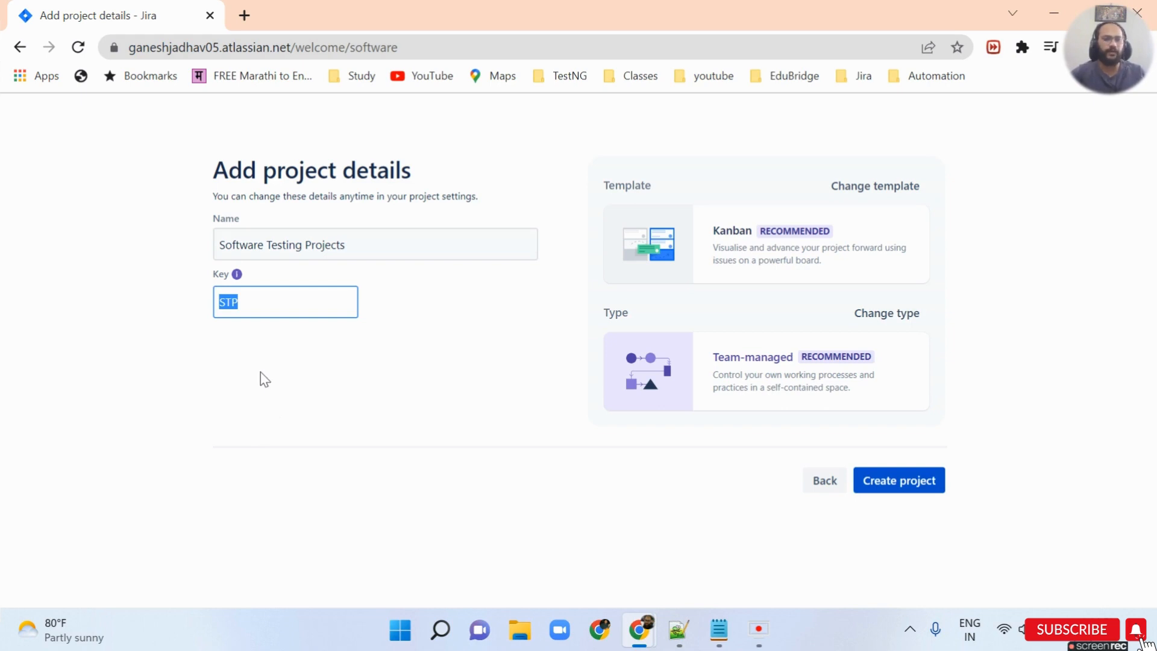
drag(263, 302, 160, 301)
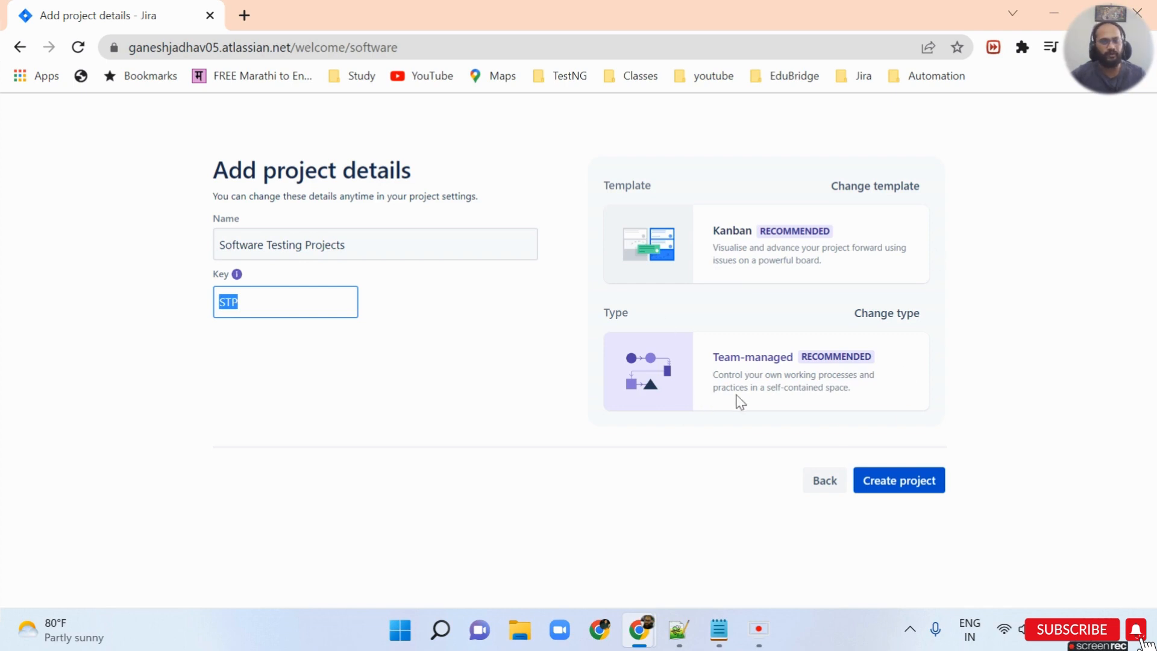
Step: Change the project type from team-managed to company-managed, keeping the Kanban template
click(898, 319)
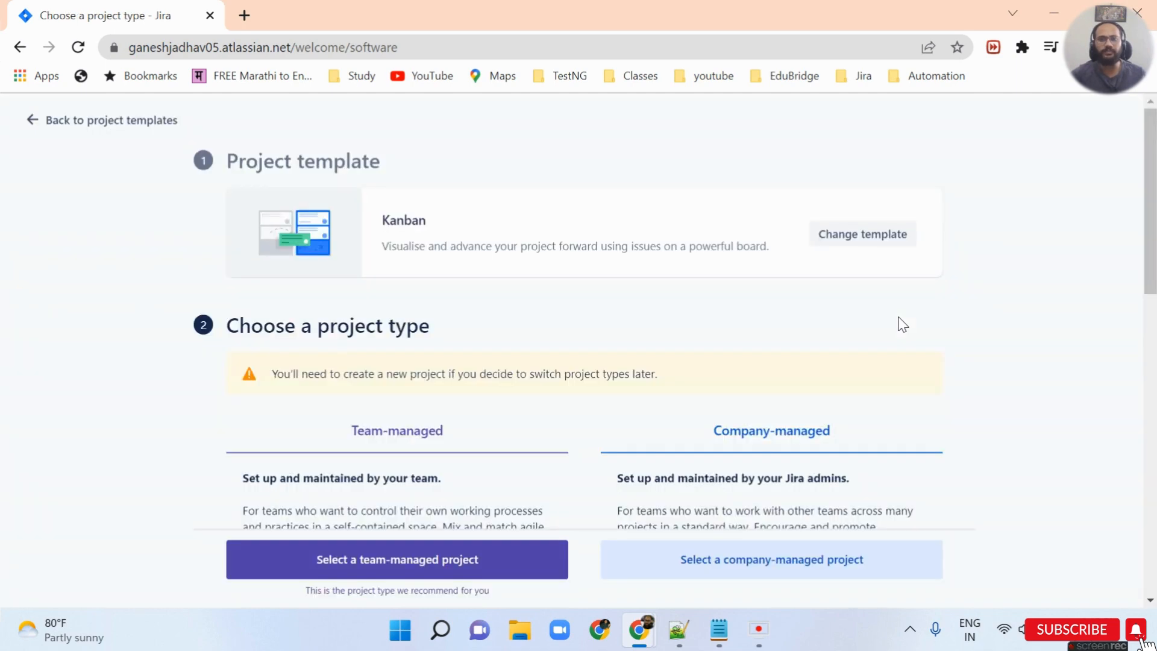
scroll(601, 278, down, 2)
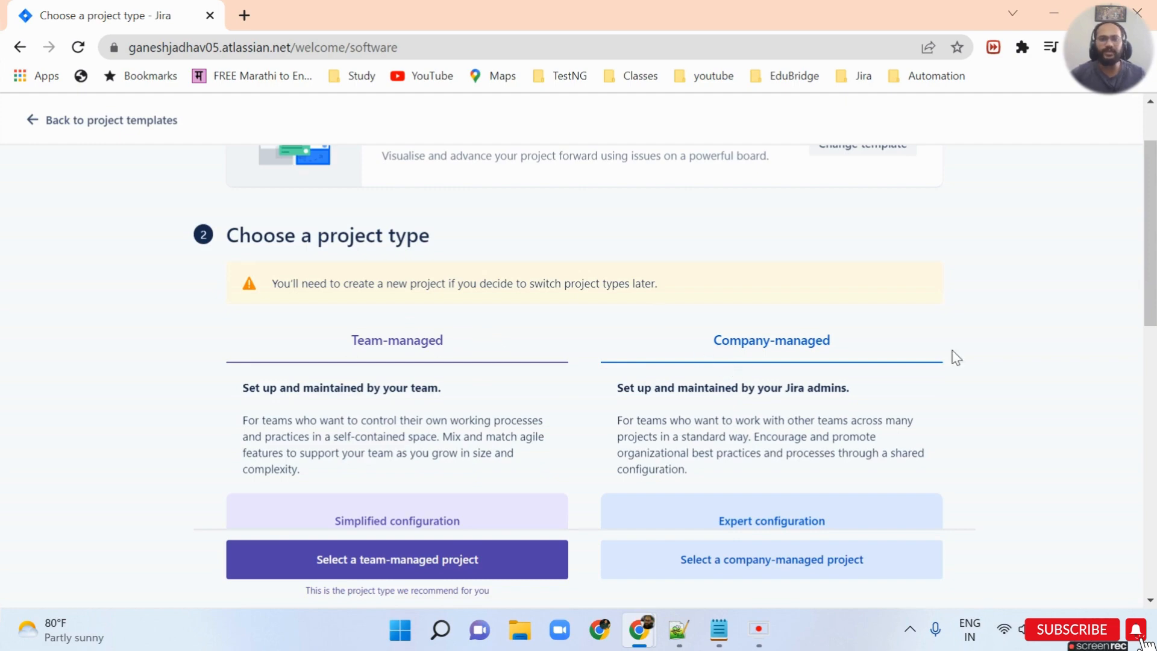
scroll(957, 357, down, 2)
scroll(956, 357, down, 3)
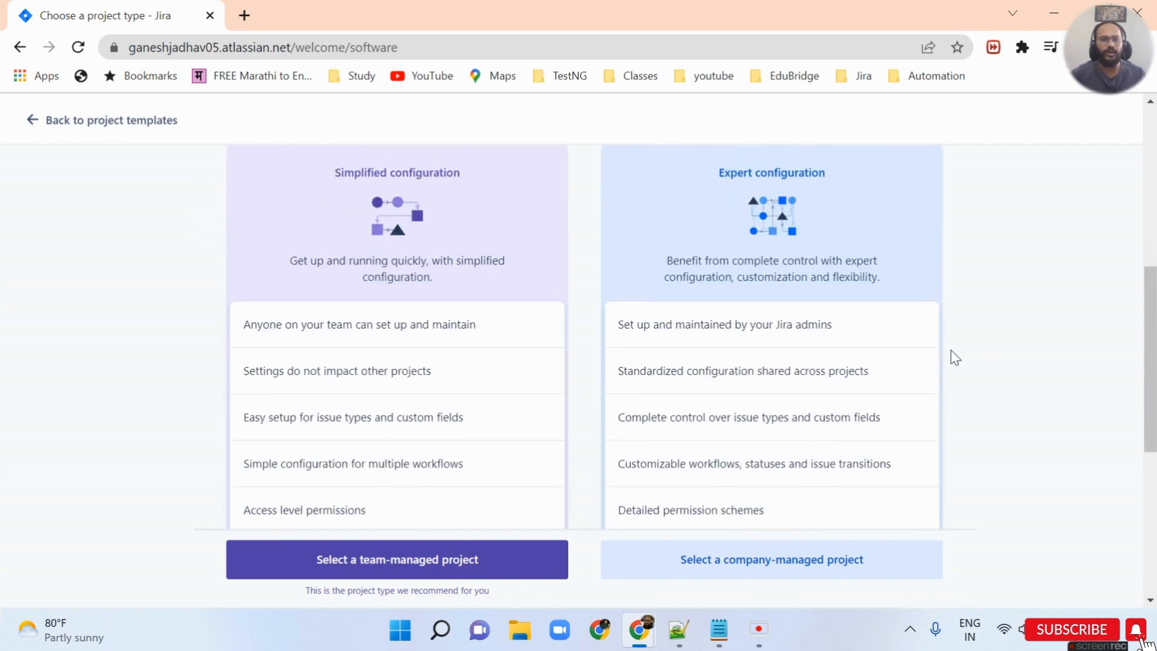
scroll(929, 353, up, 4)
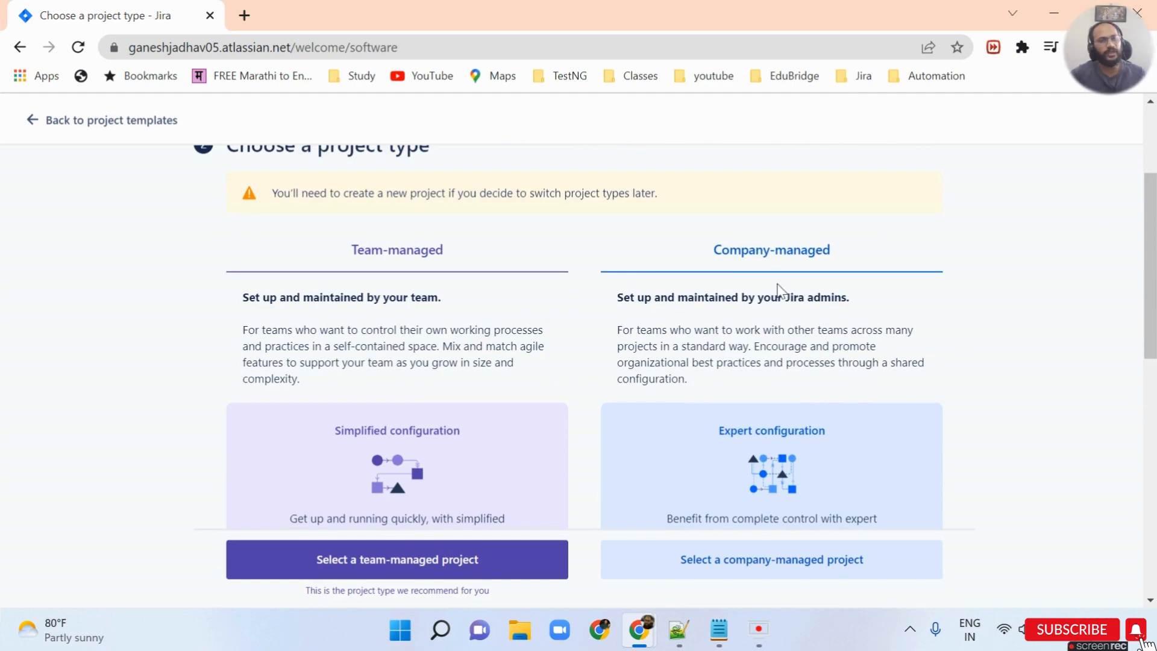
scroll(826, 266, down, 5)
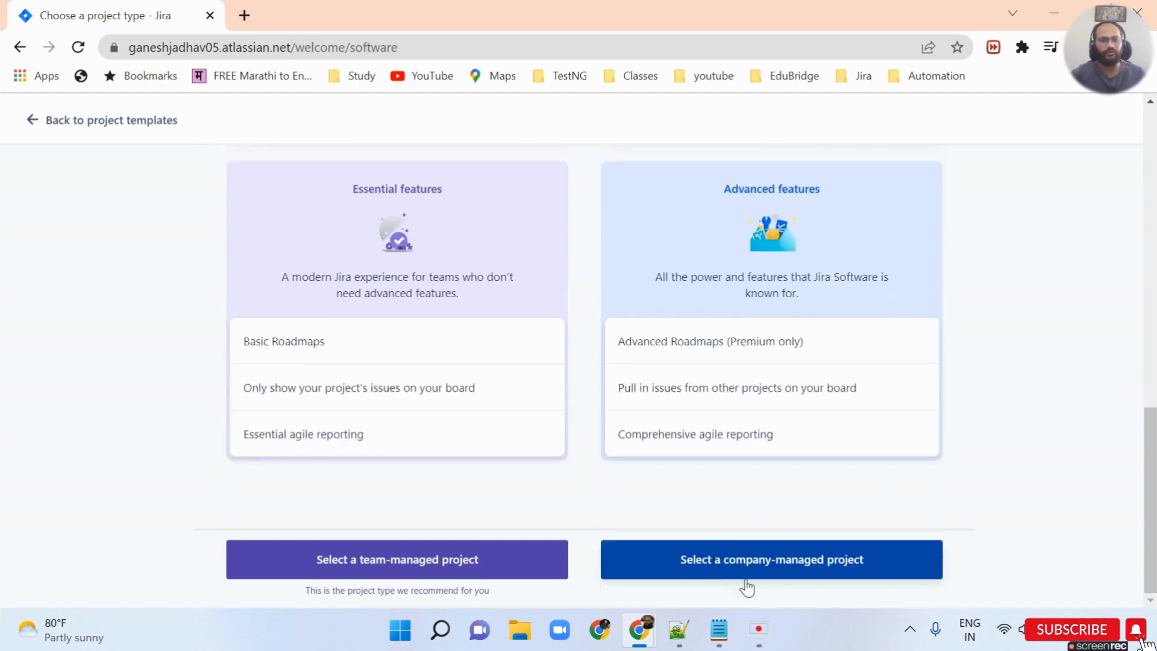
click(804, 566)
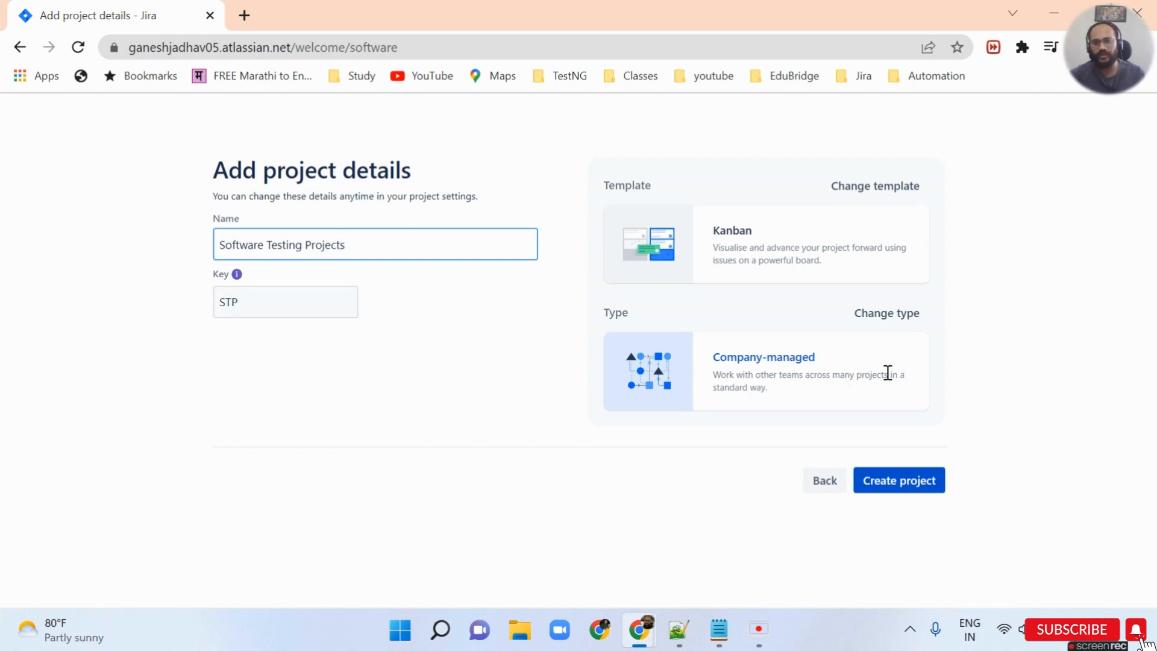
click(892, 333)
scroll(904, 354, down, 10)
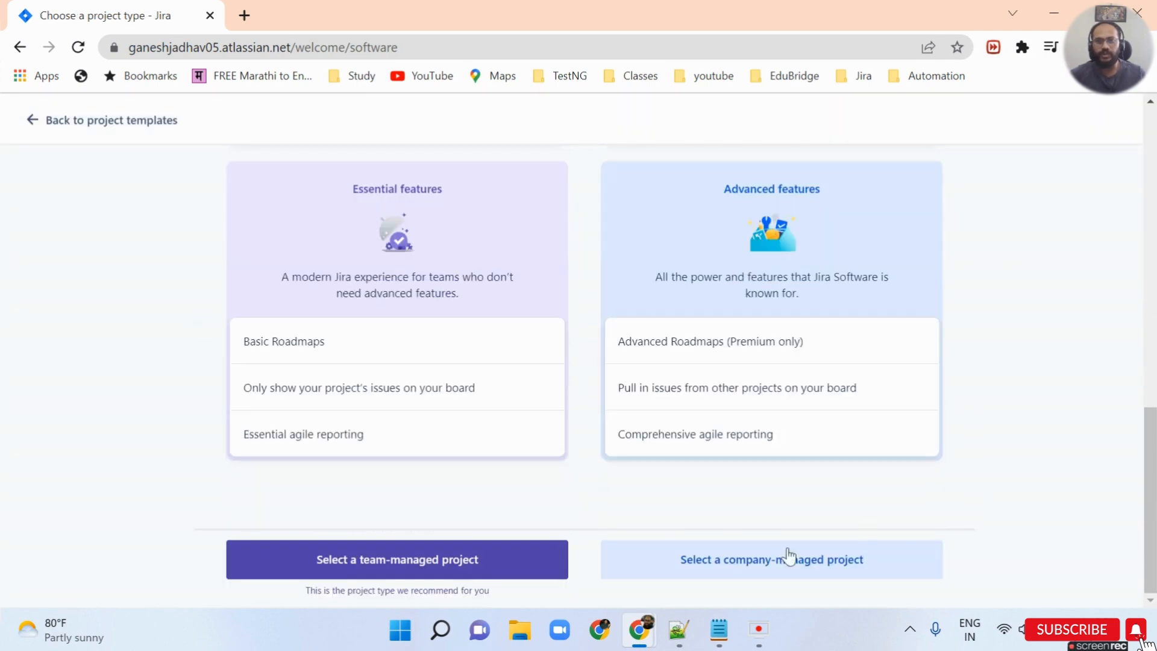
click(761, 567)
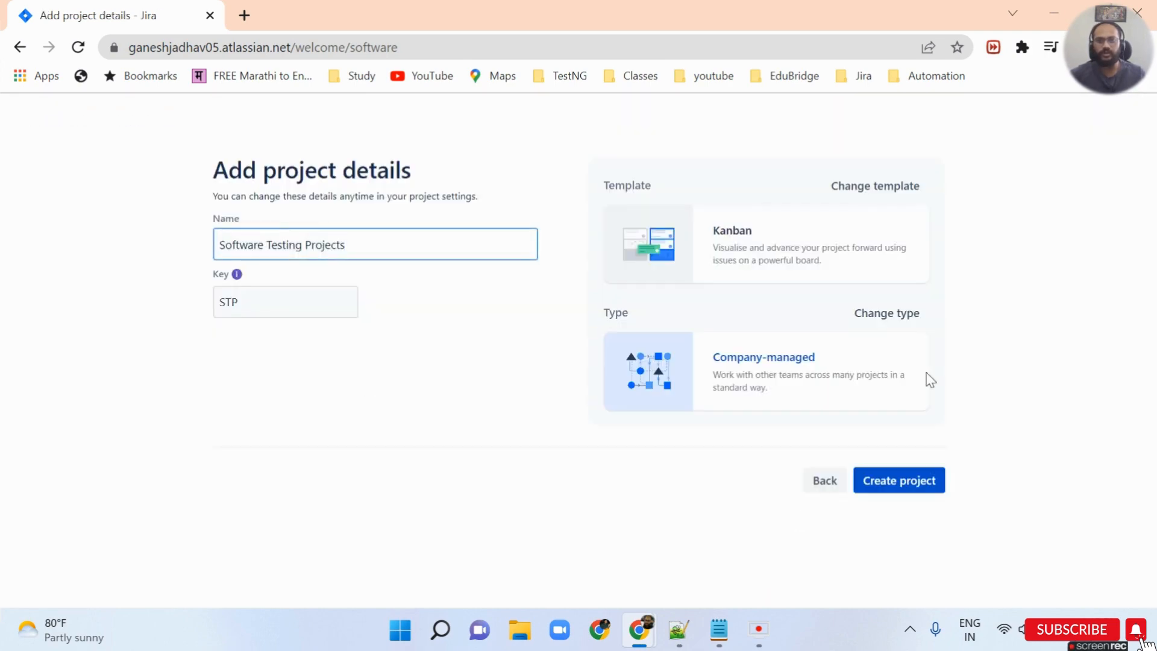
Step: Create the Software Testing Projects project and skip connecting other tools
click(898, 481)
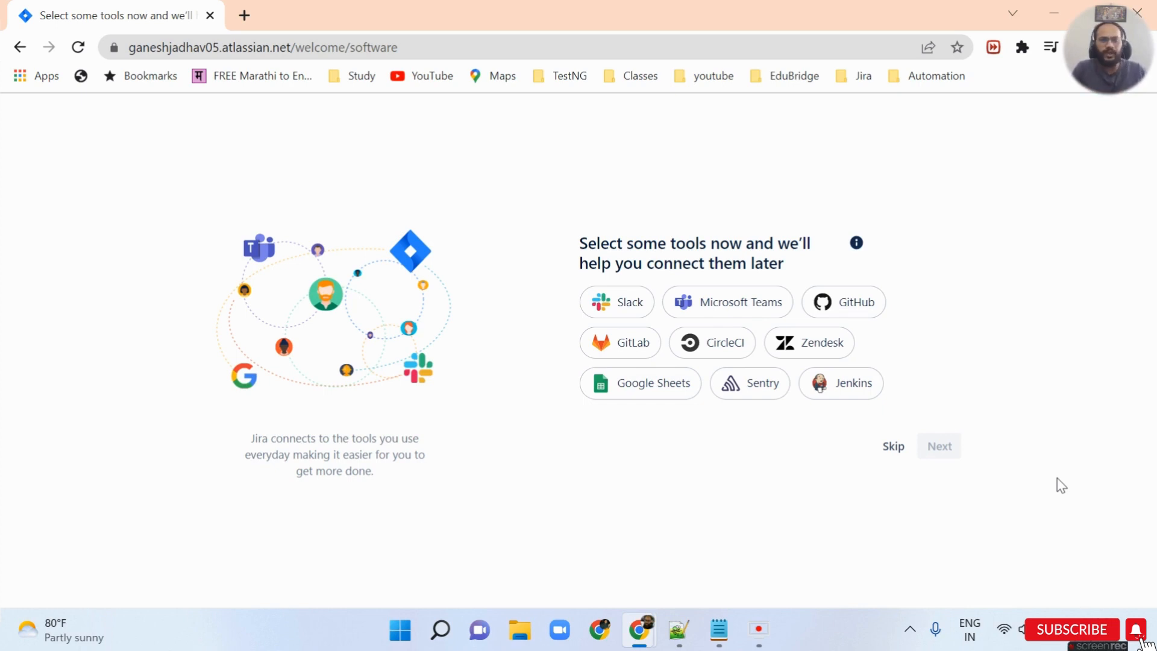
click(881, 454)
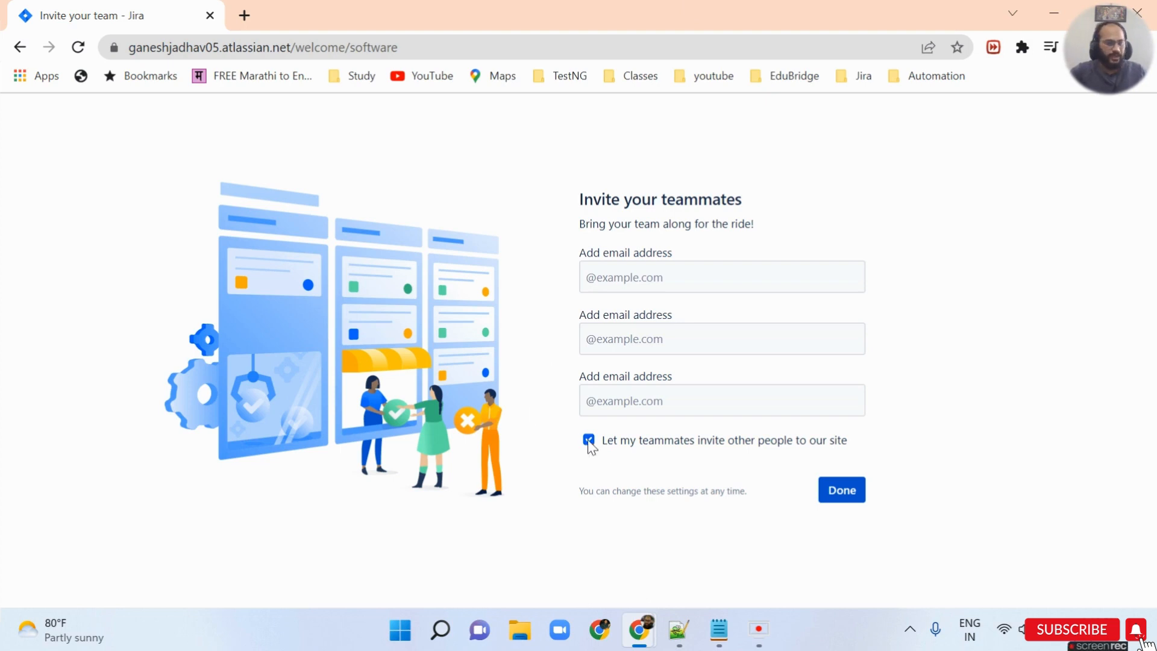
Step: Finish setup with the three teammate email fields left empty
click(846, 505)
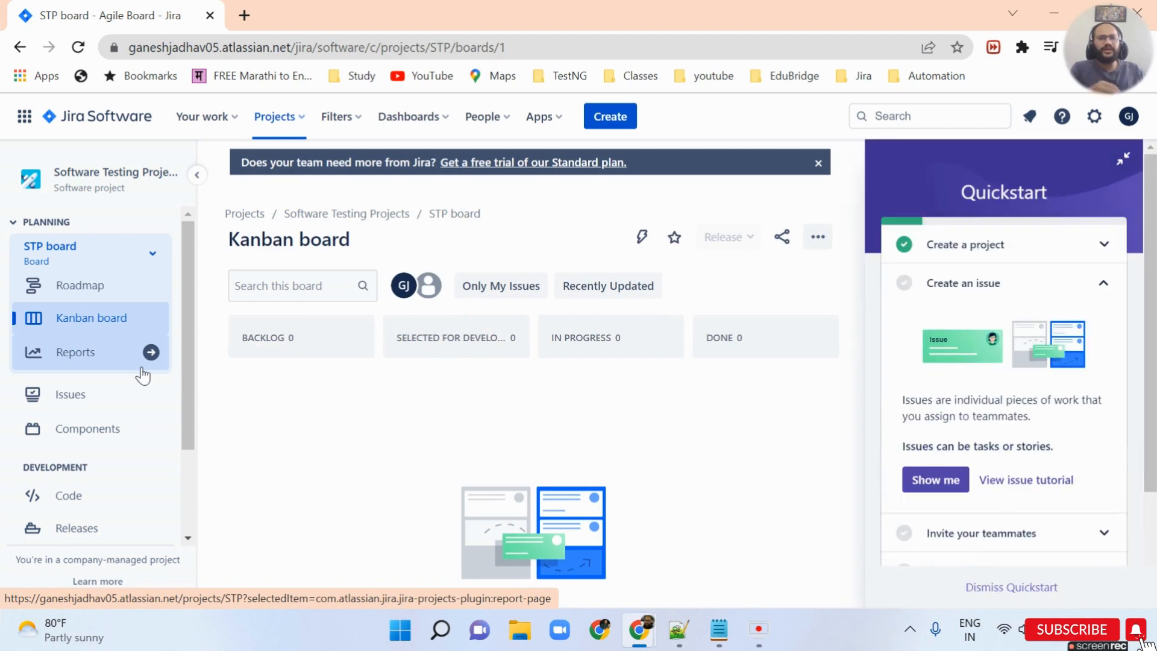
Step: Collapse the Quickstart guide, dismiss the Standard plan trial banner, and start a new STP issue
click(1125, 161)
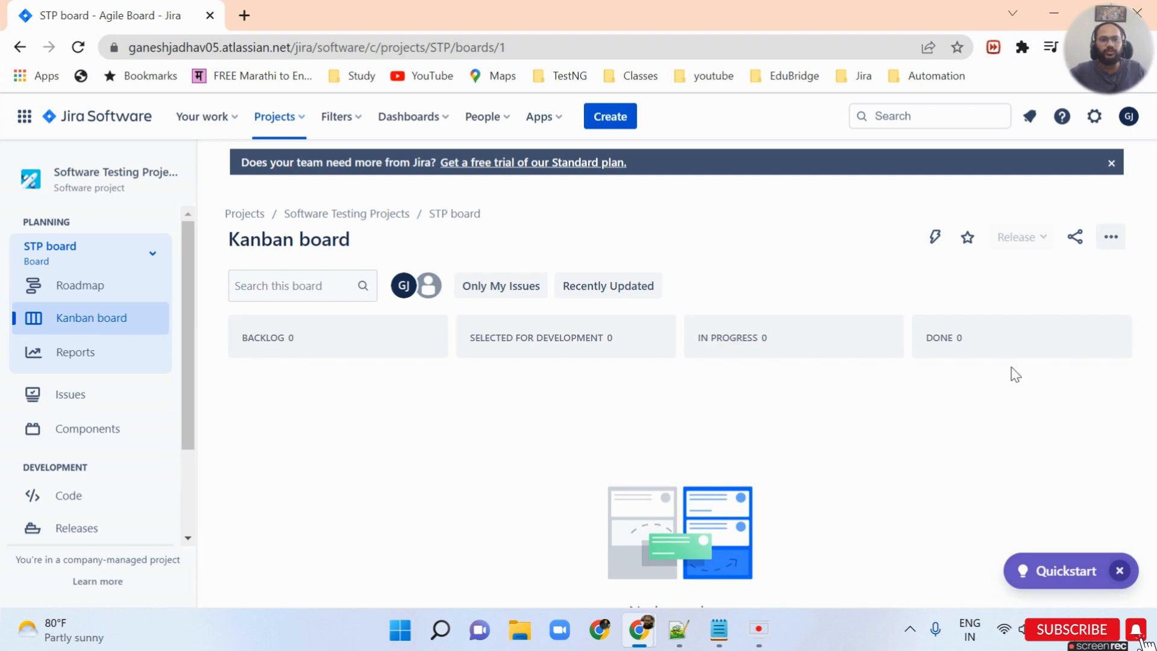
click(1111, 163)
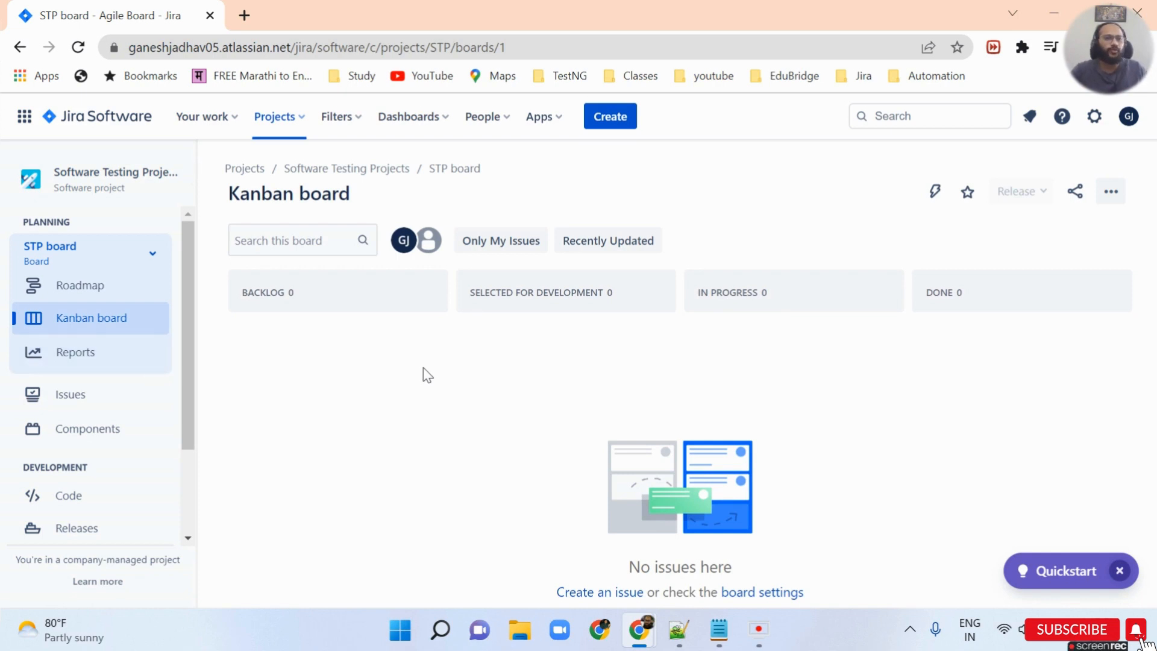
click(606, 121)
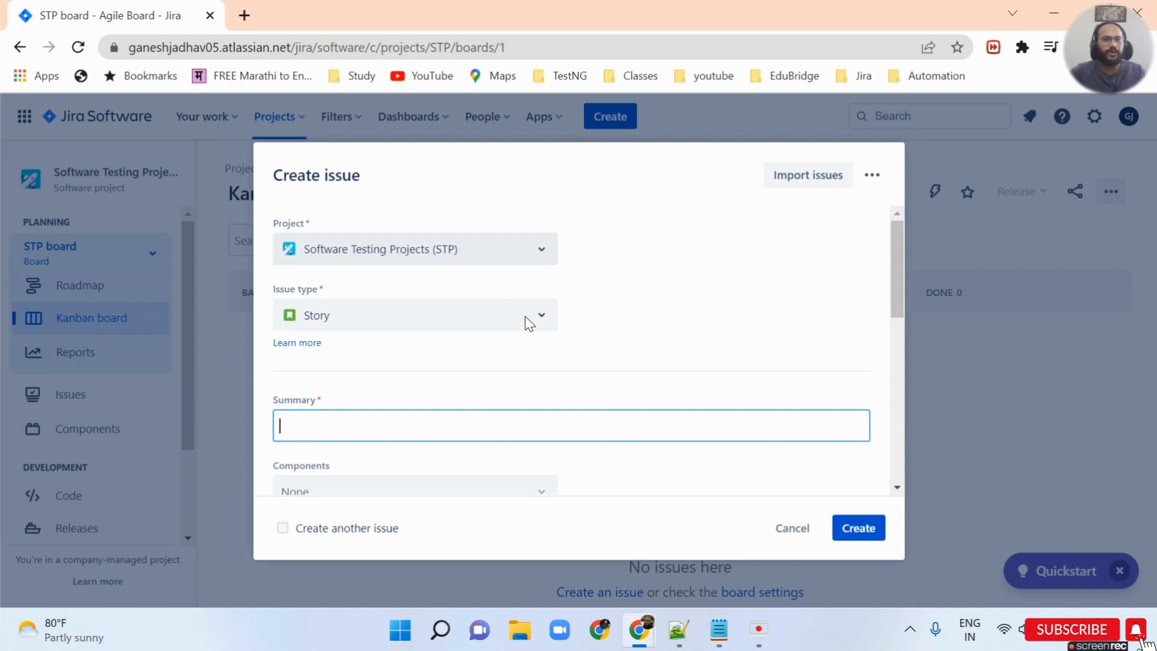
Step: Change the issue type to Epic and set Epic Name to 'User Onboarding'
click(461, 323)
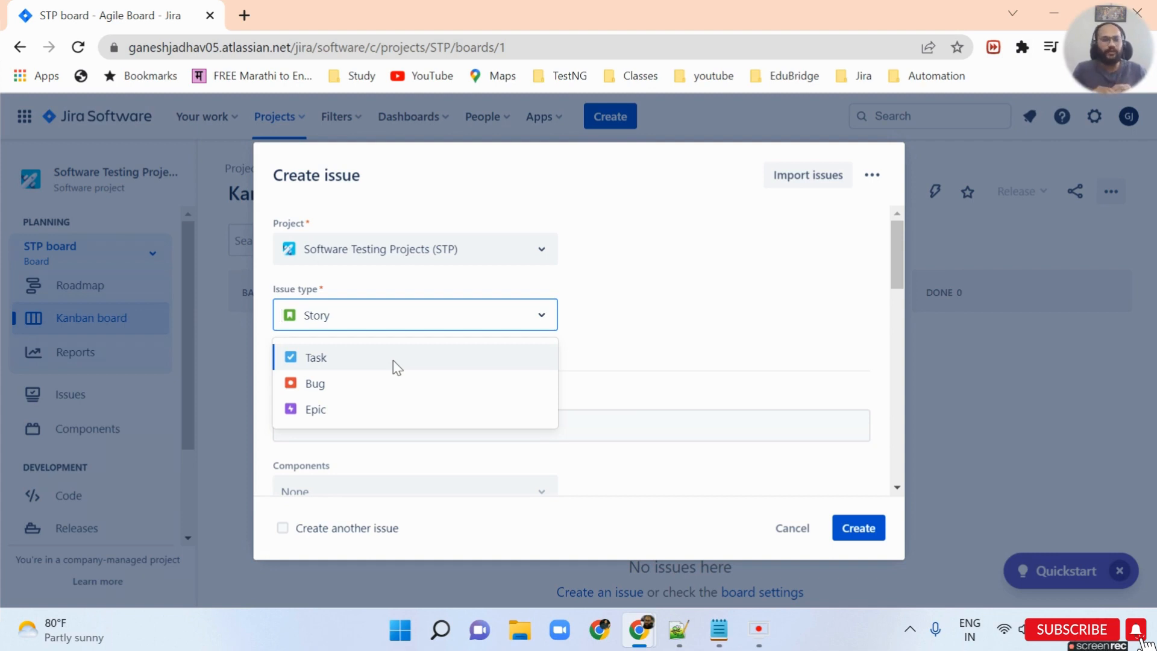
click(359, 411)
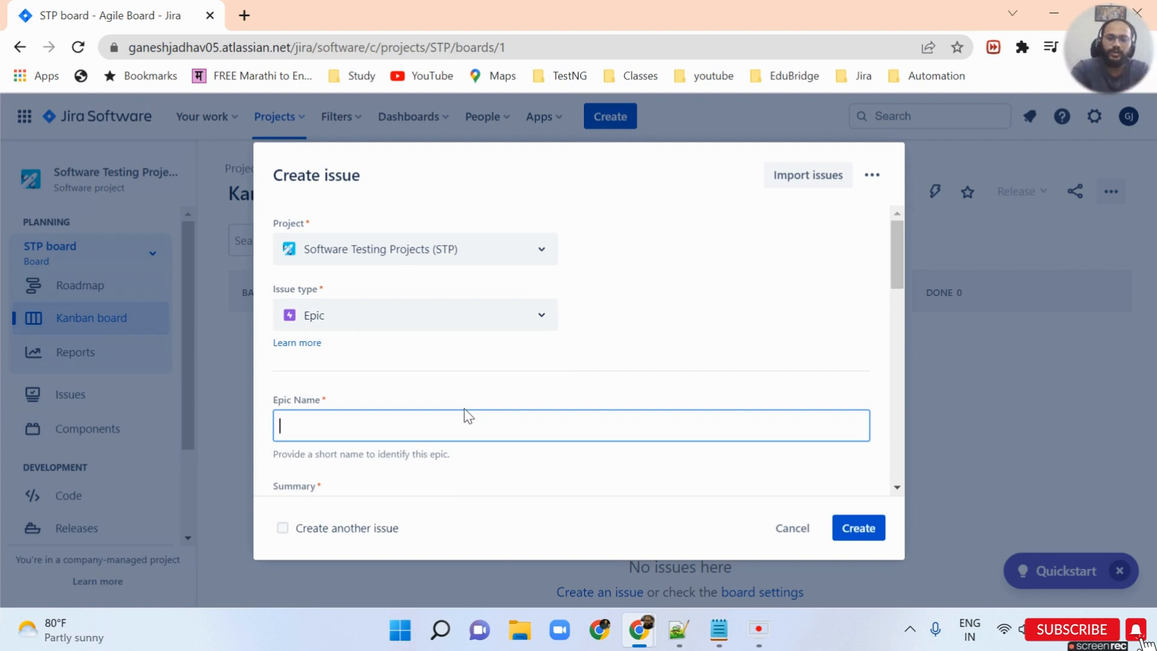
text(User Onboarding)
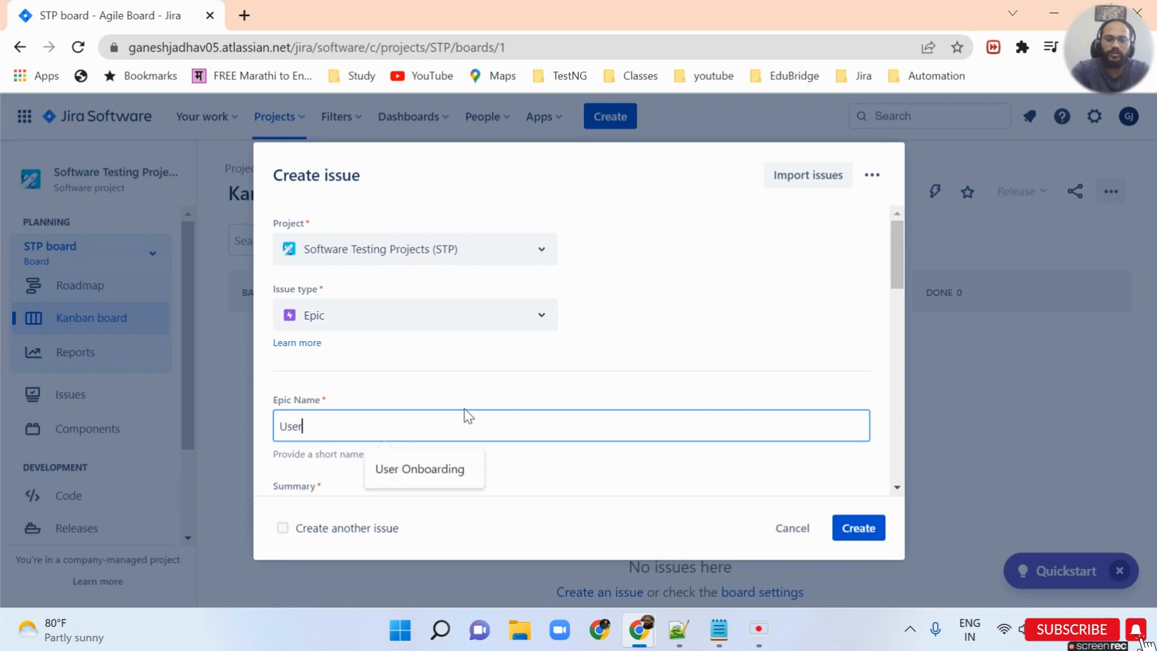
click(455, 469)
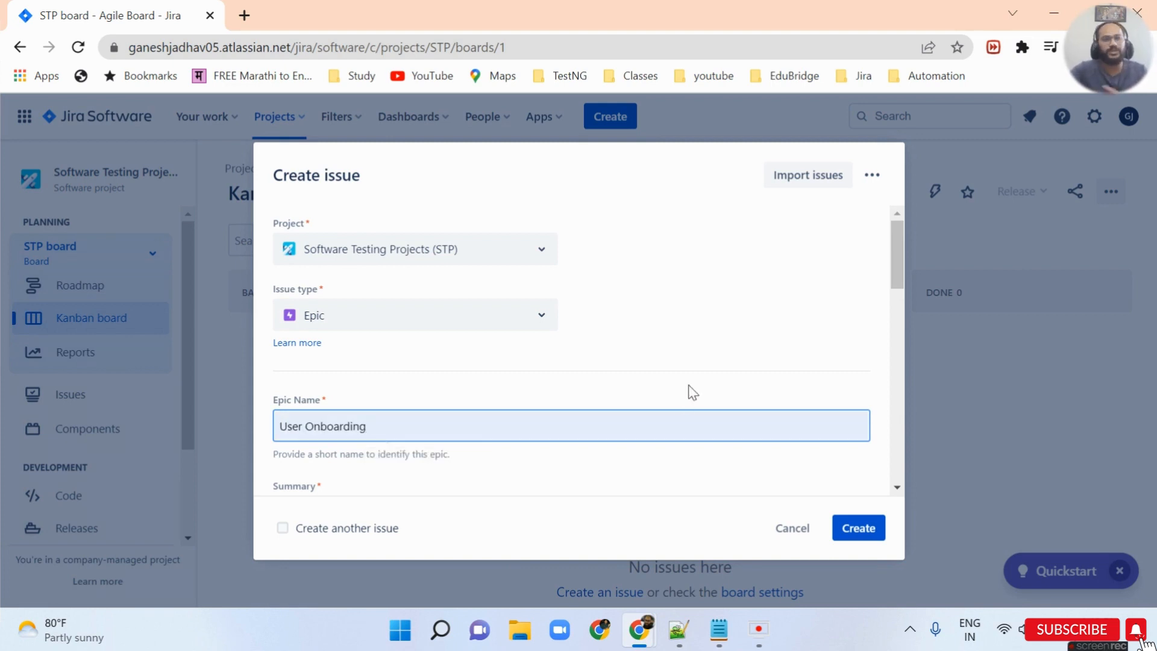
Step: Fill the summary with 'For create an user' and assign the epic to yourself
scroll(720, 359, down, 3)
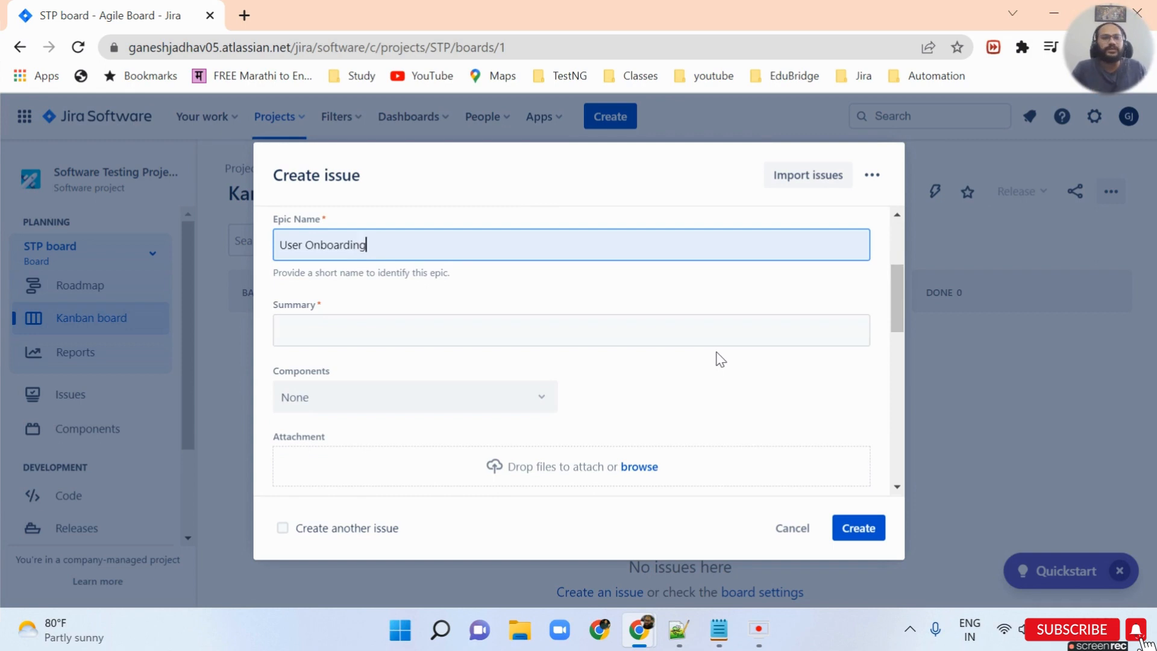
click(400, 336)
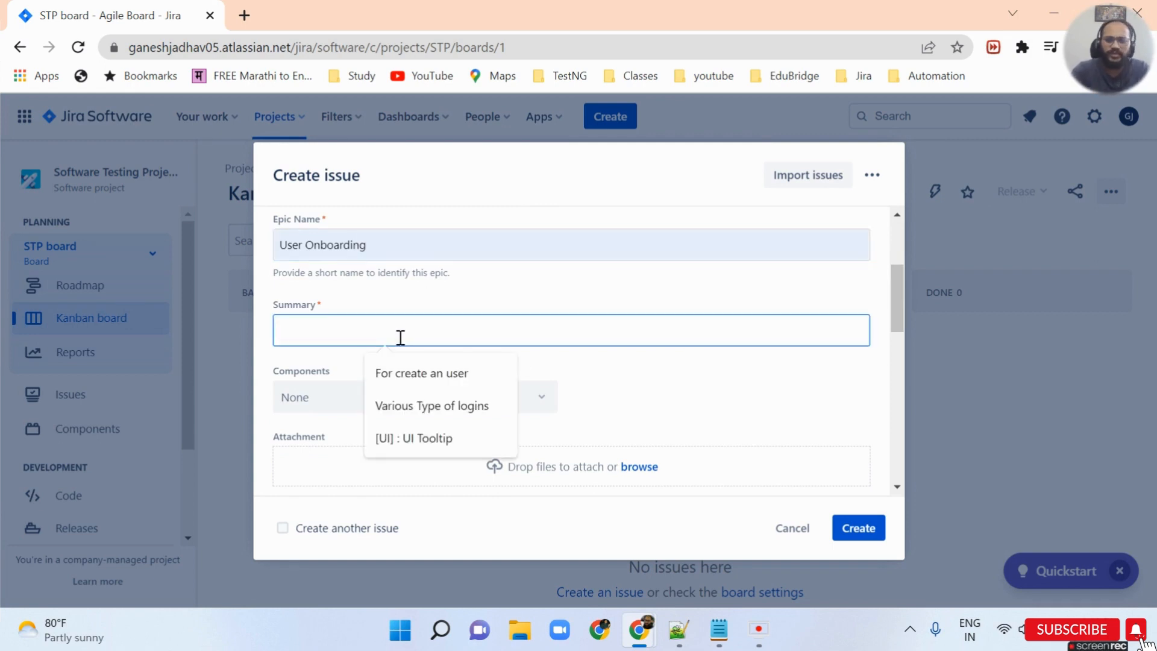
click(430, 379)
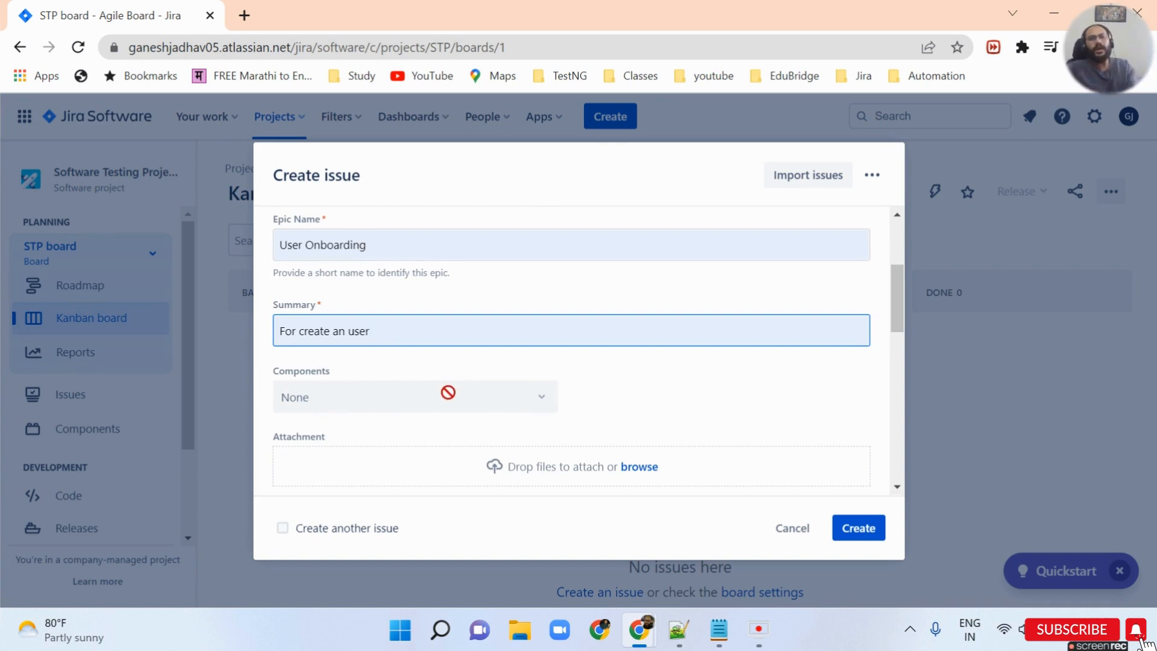
scroll(533, 378, down, 2)
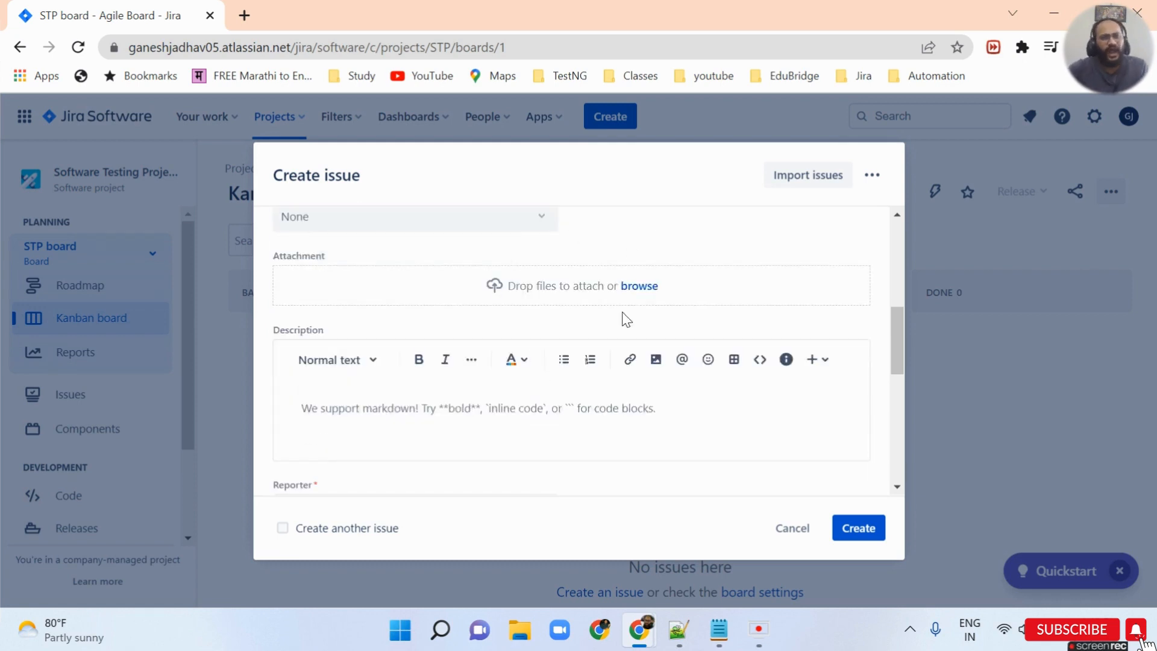
scroll(615, 336, down, 3)
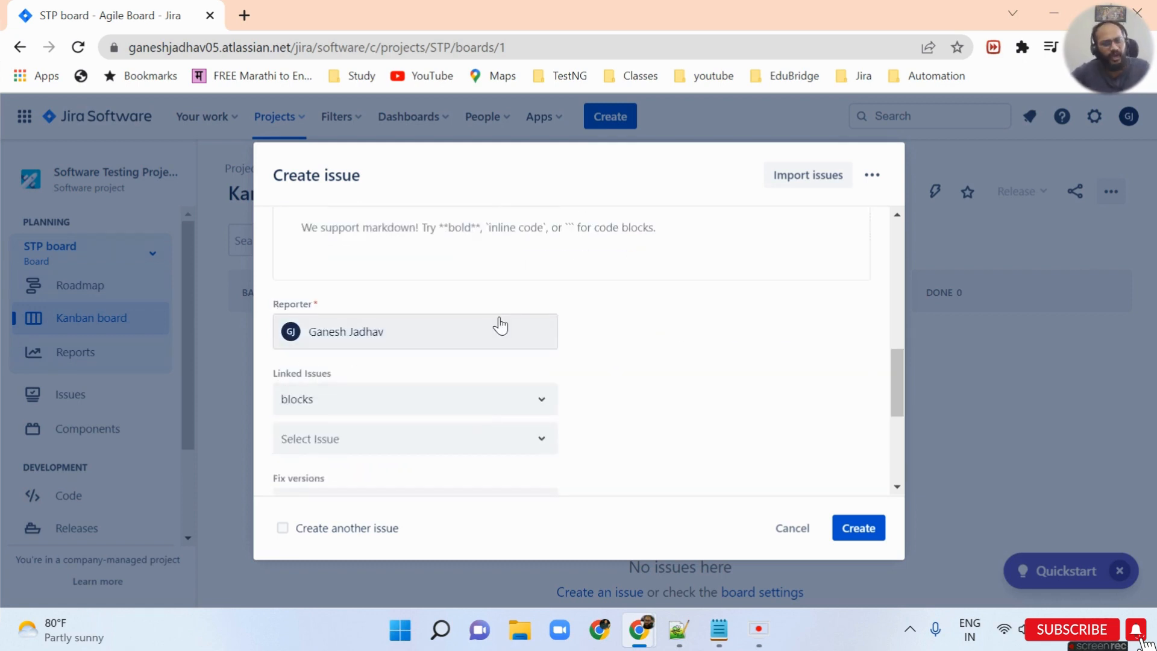
scroll(499, 325, down, 3)
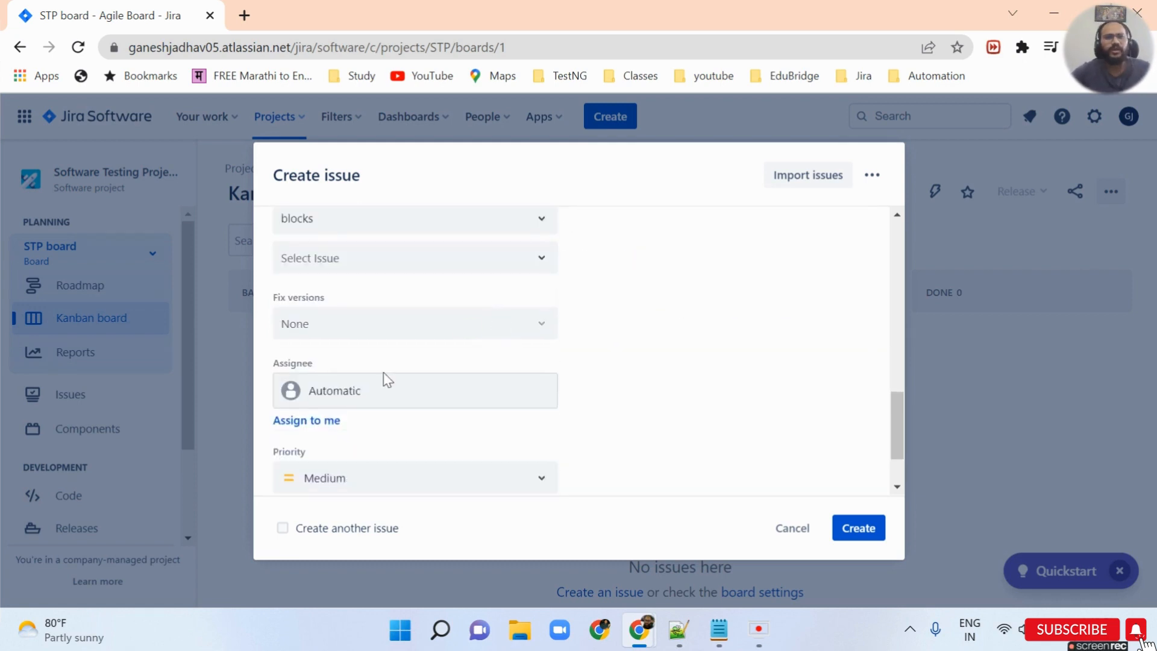
click(323, 423)
scroll(421, 403, down, 2)
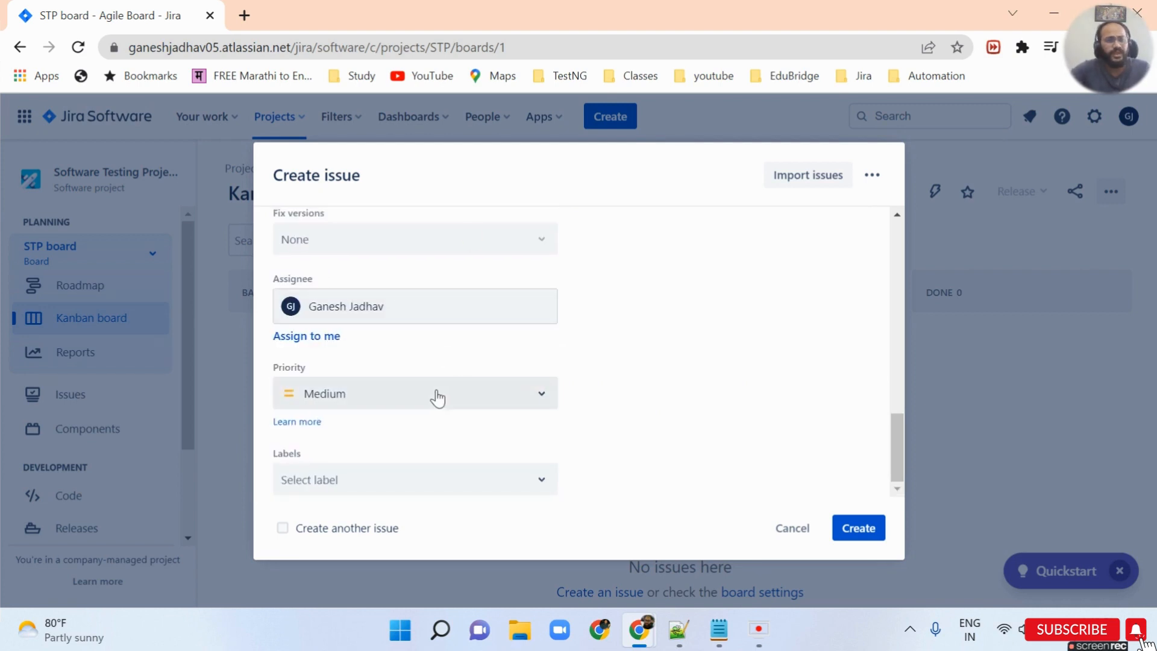
scroll(552, 378, up, 5)
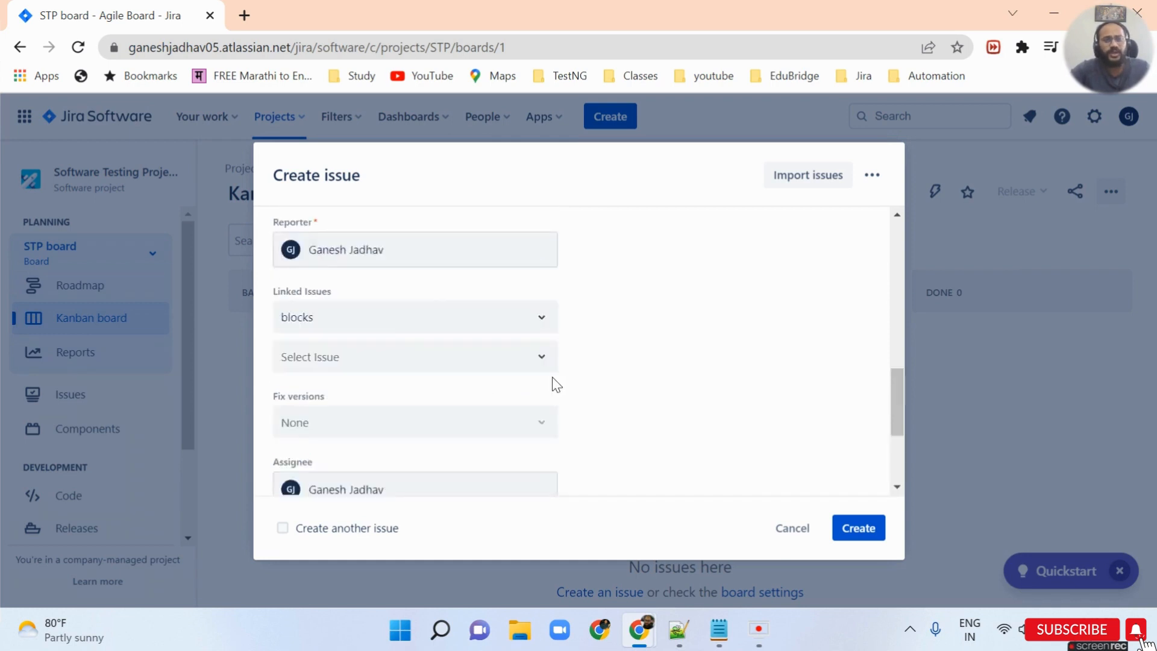
scroll(572, 377, up, 2)
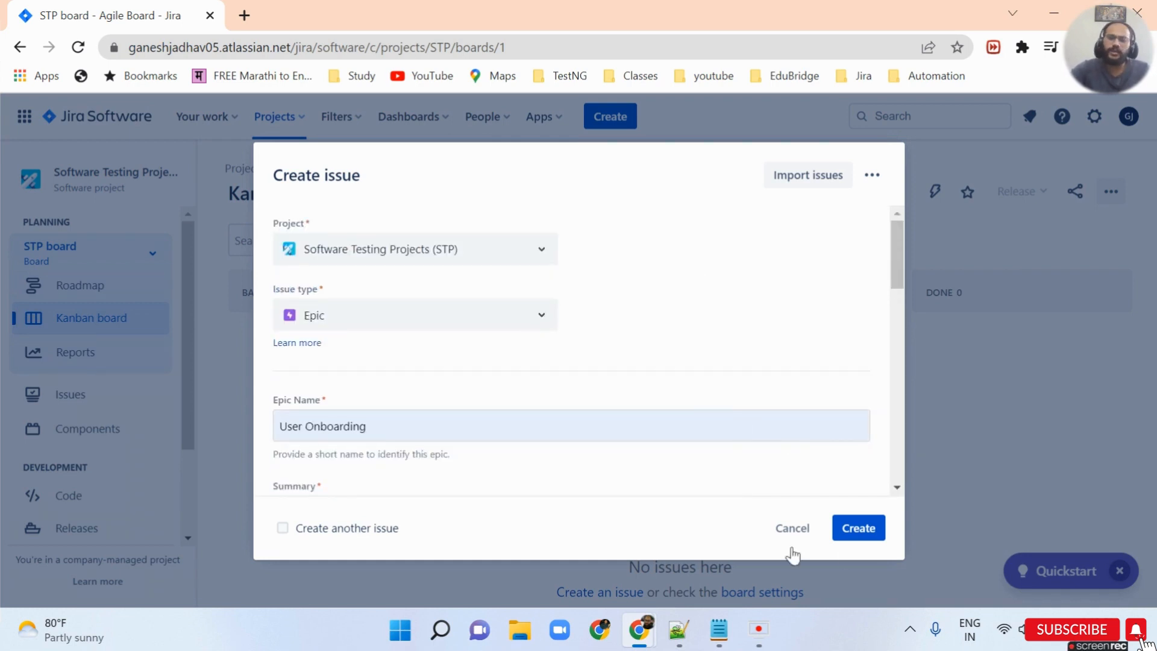
Step: Create epic STP-1 and drag it through Selected for Development and In Progress into Done
click(856, 531)
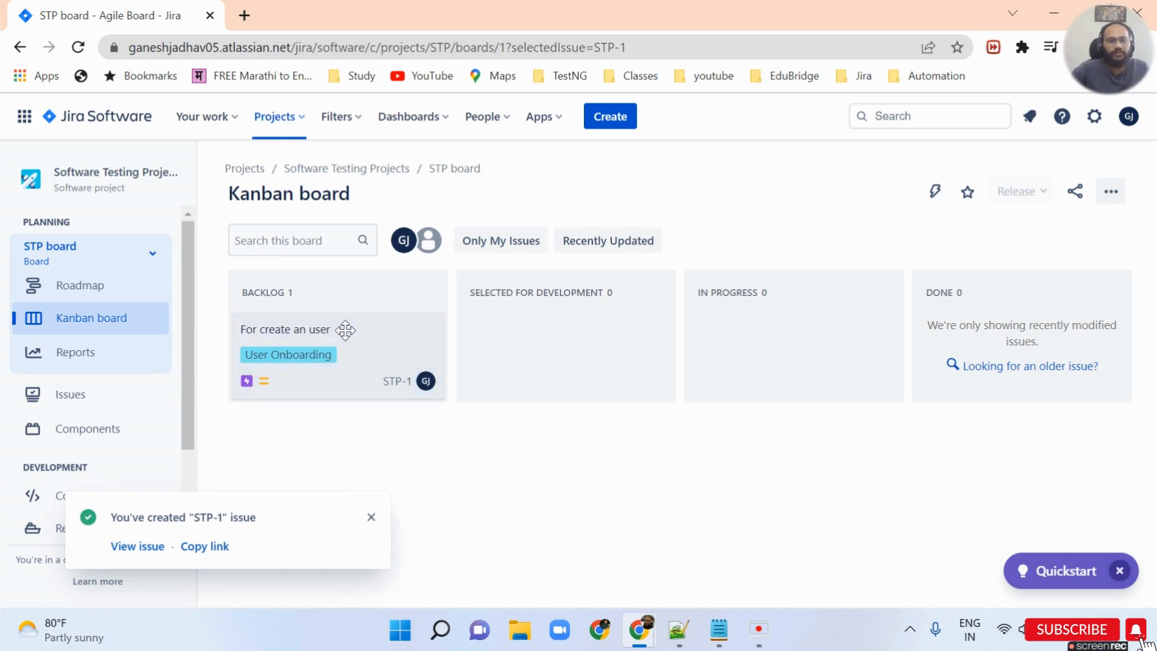
drag(354, 331, 592, 408)
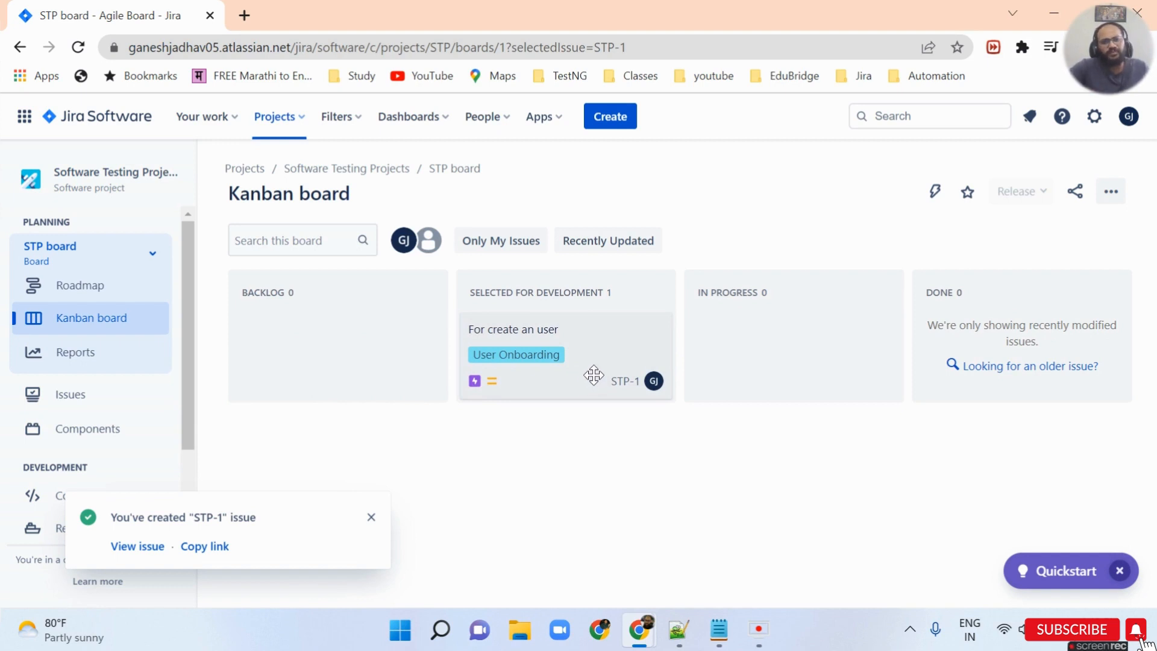
drag(614, 357, 844, 355)
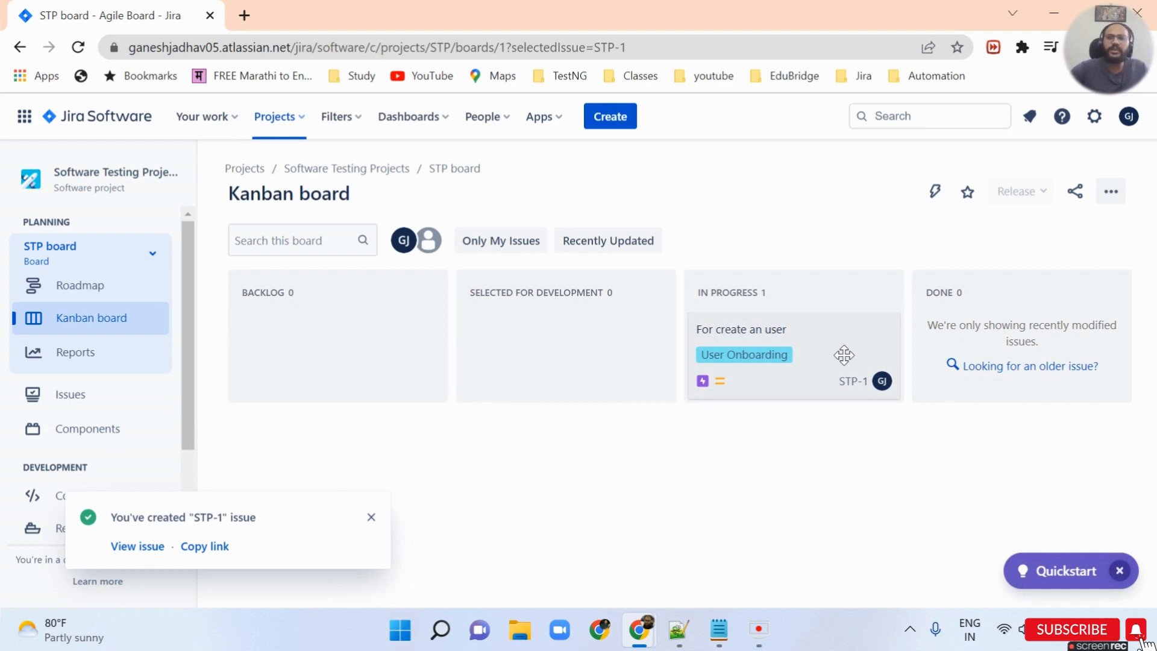
drag(858, 352, 1088, 360)
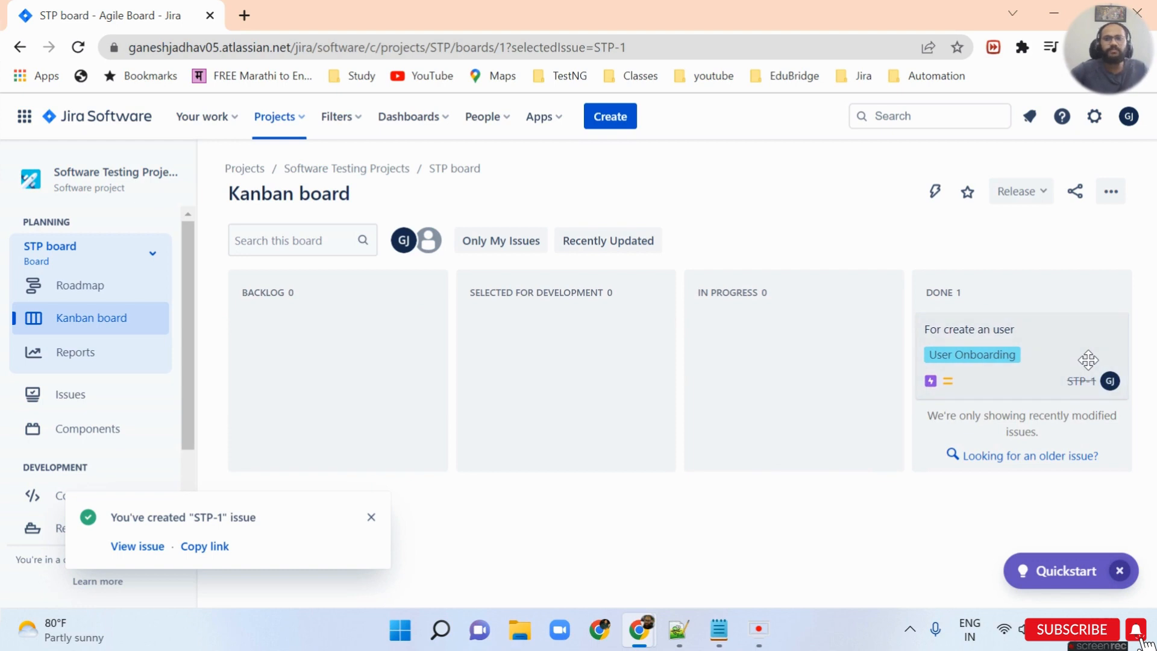
drag(1082, 366, 1056, 341)
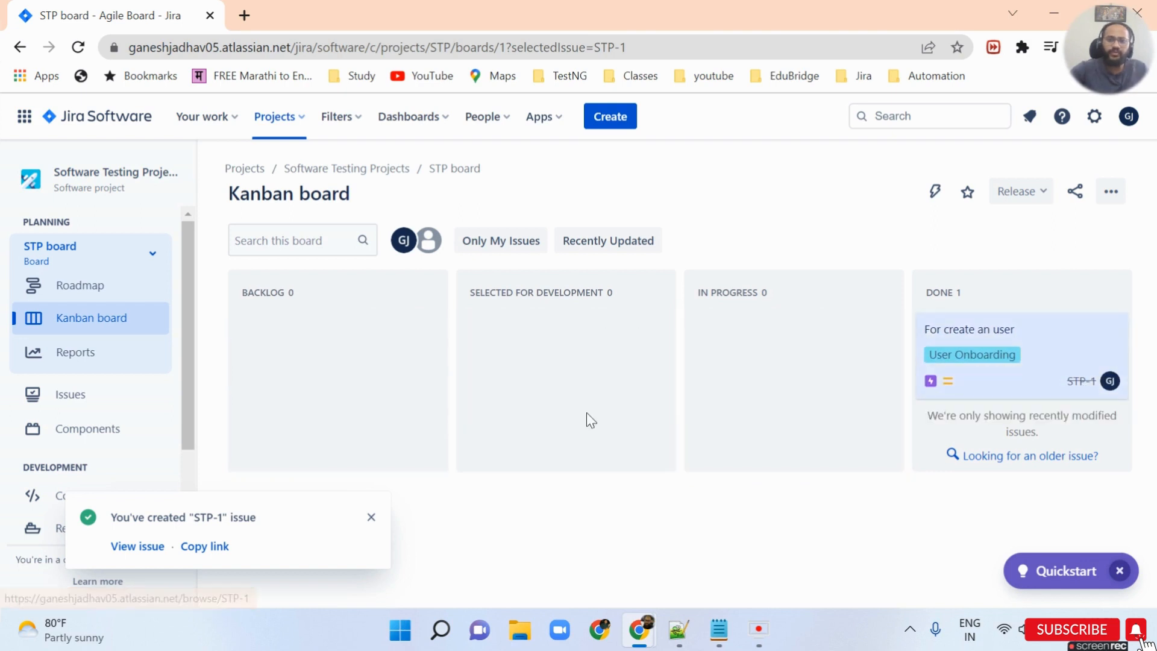
click(368, 511)
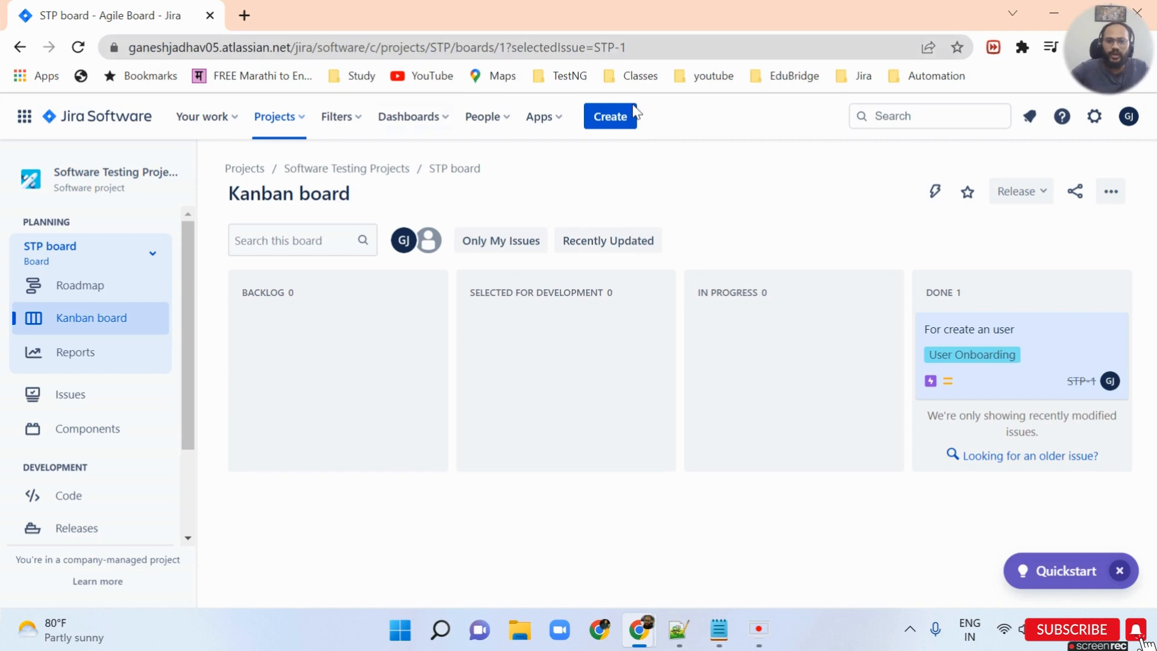
Step: Start another new issue and set its issue type to Story
key(c)
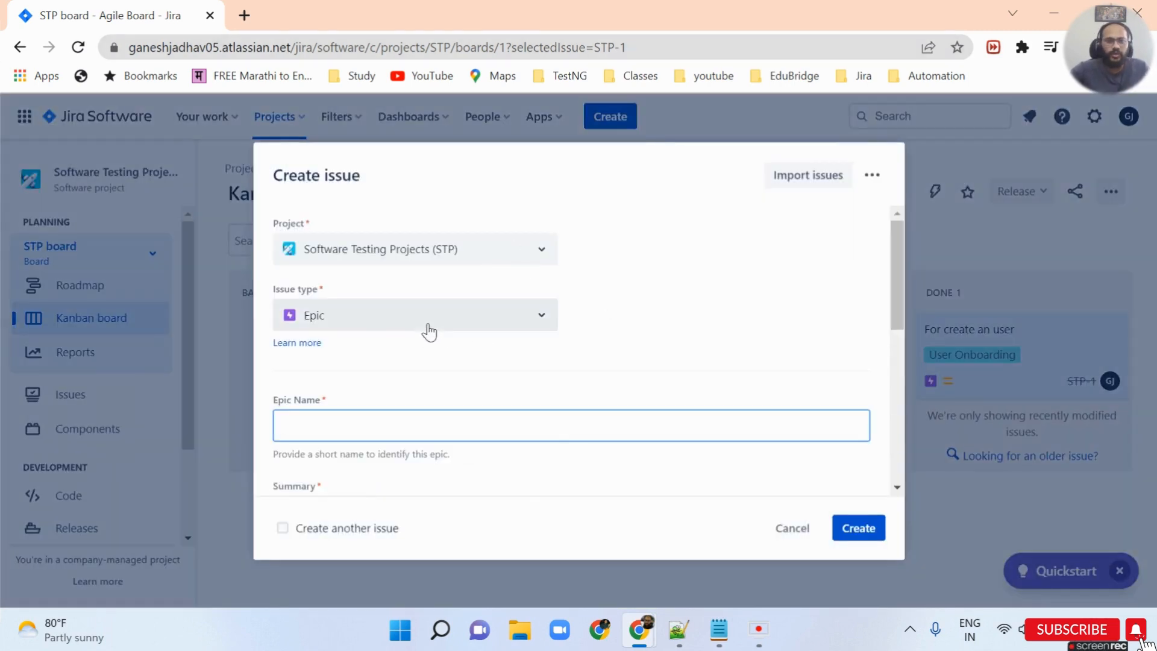
click(424, 327)
click(423, 324)
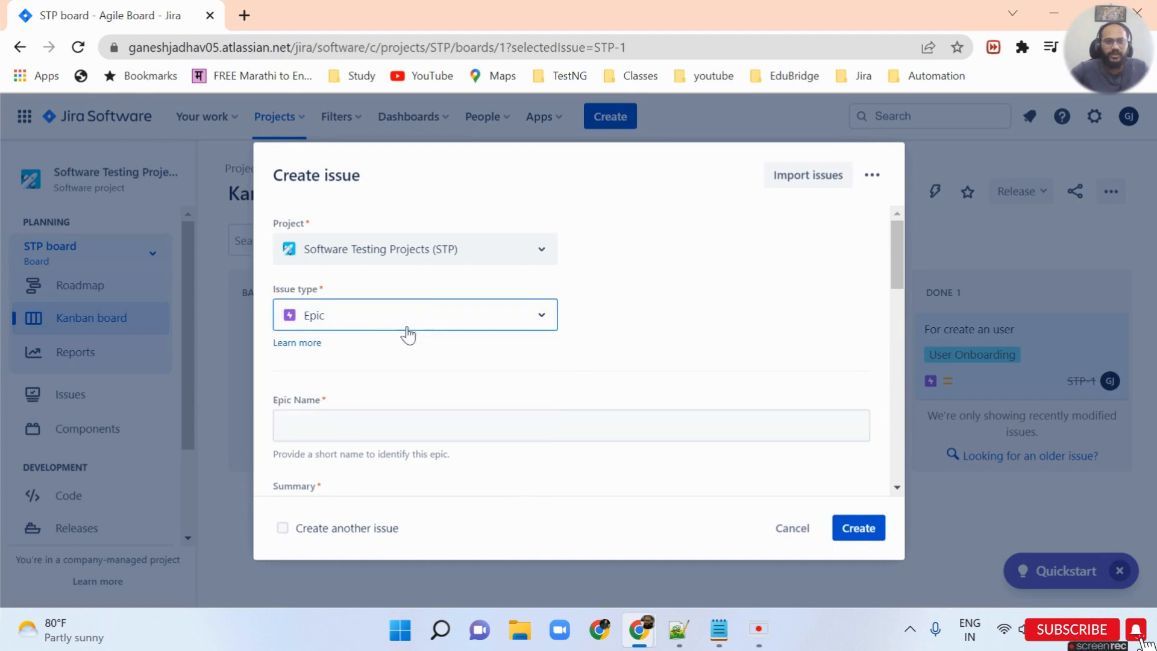
click(405, 326)
click(344, 389)
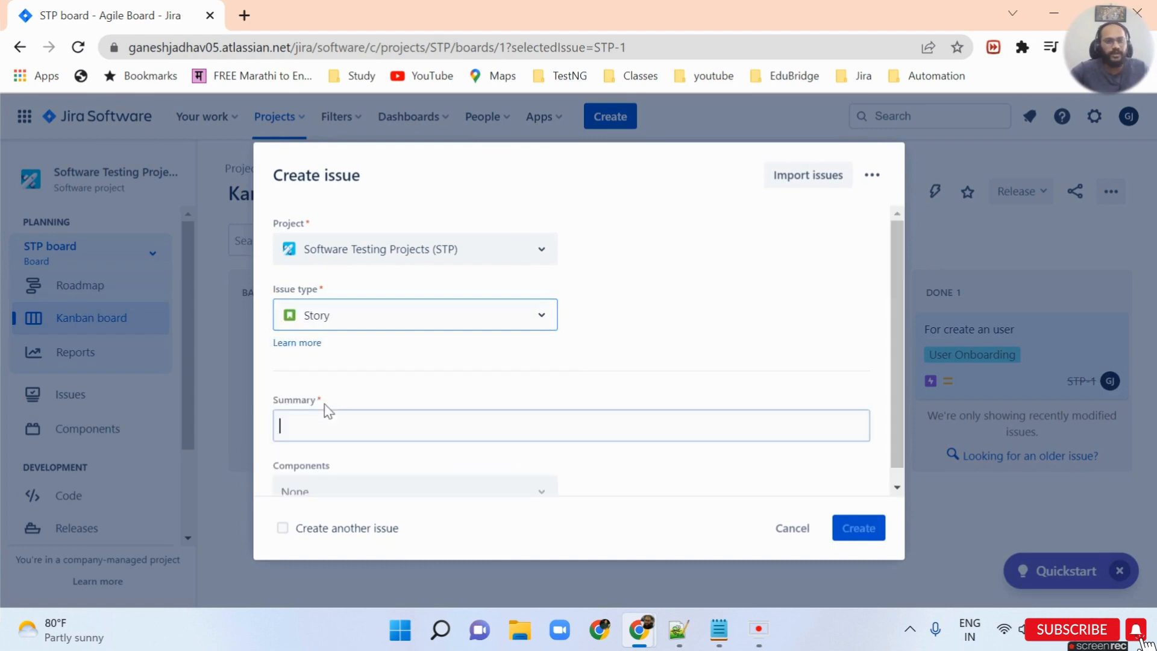
click(306, 418)
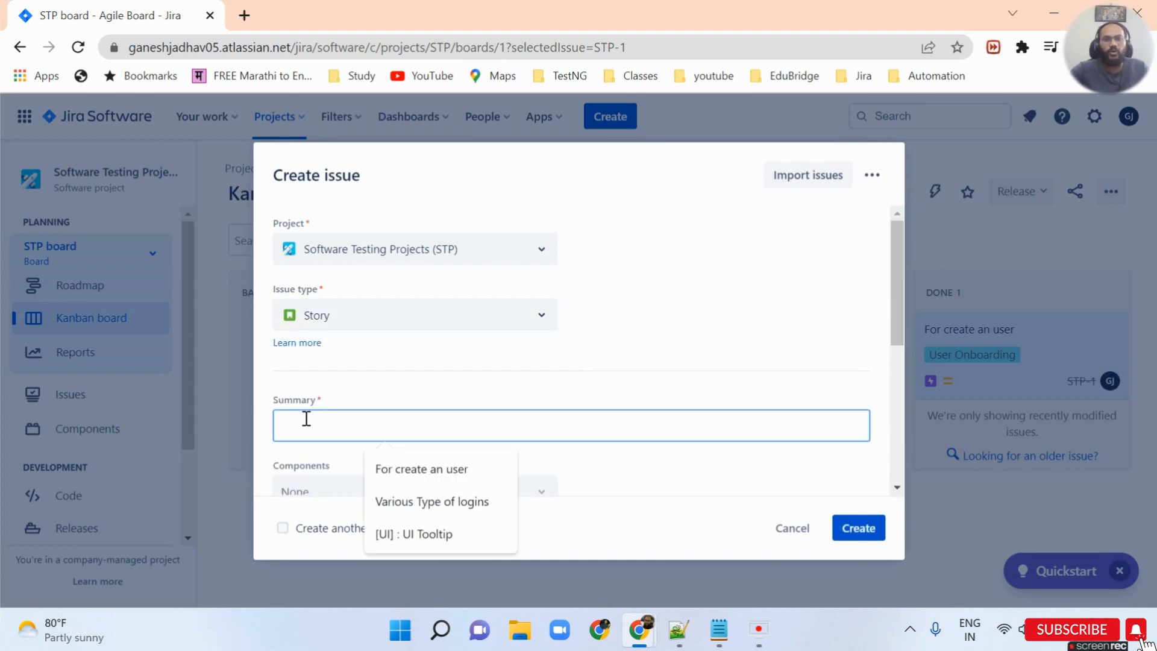
Step: Enter summary 'For create an user for saving account' and assign the story to yourself
click(386, 469)
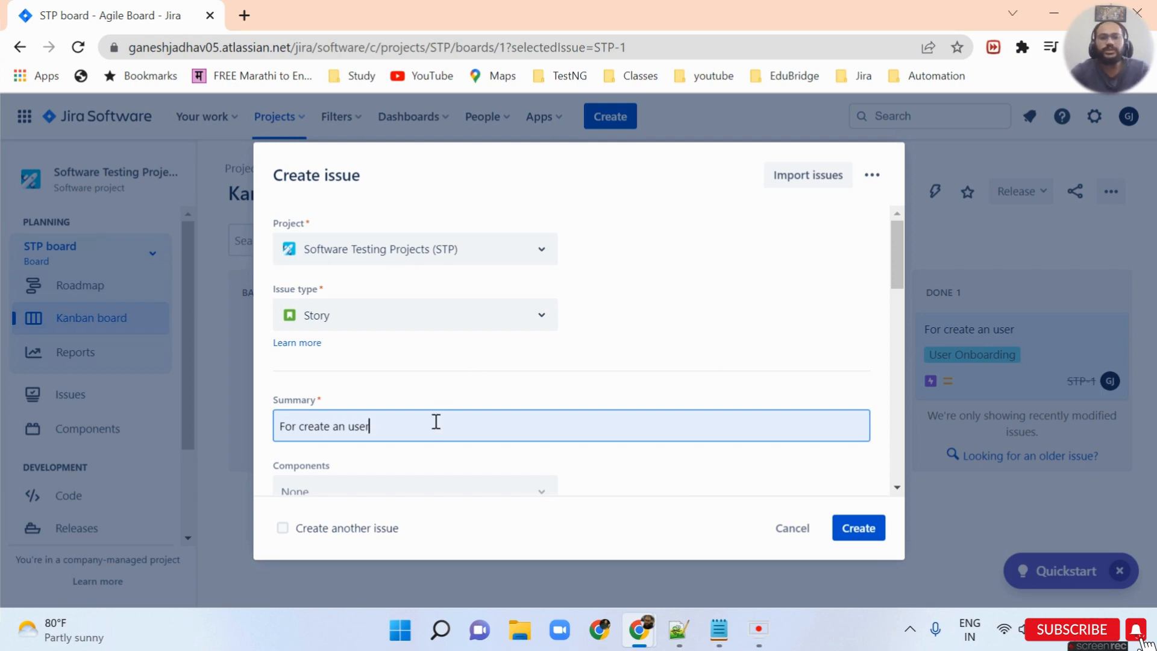
text(for savi)
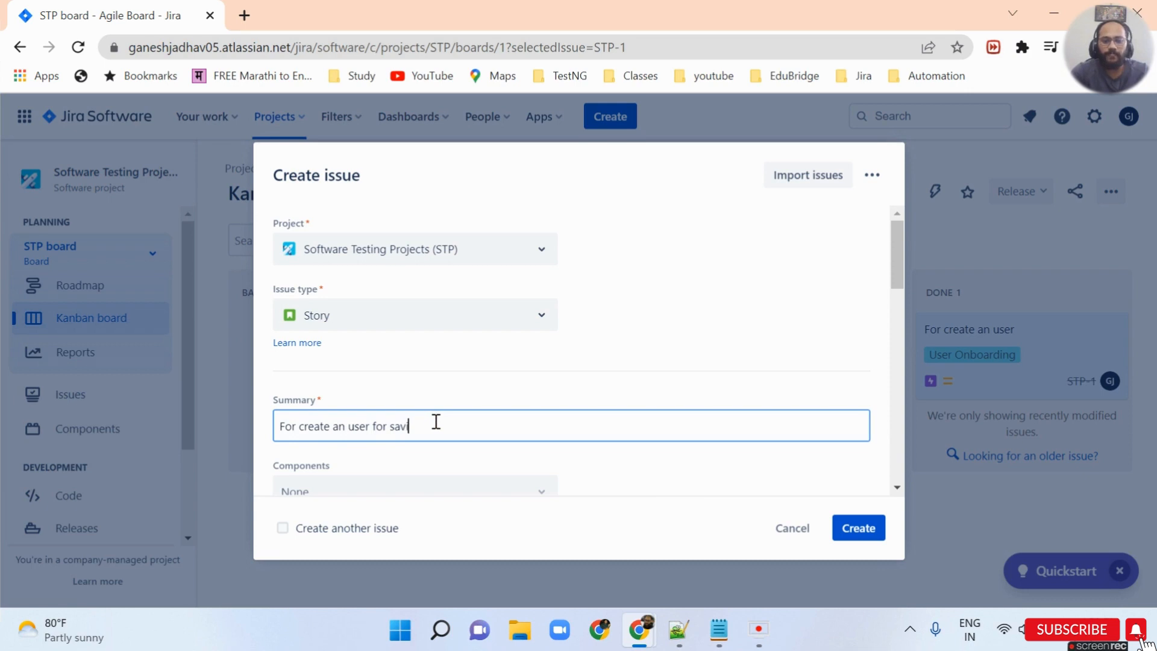
text(ng adcount)
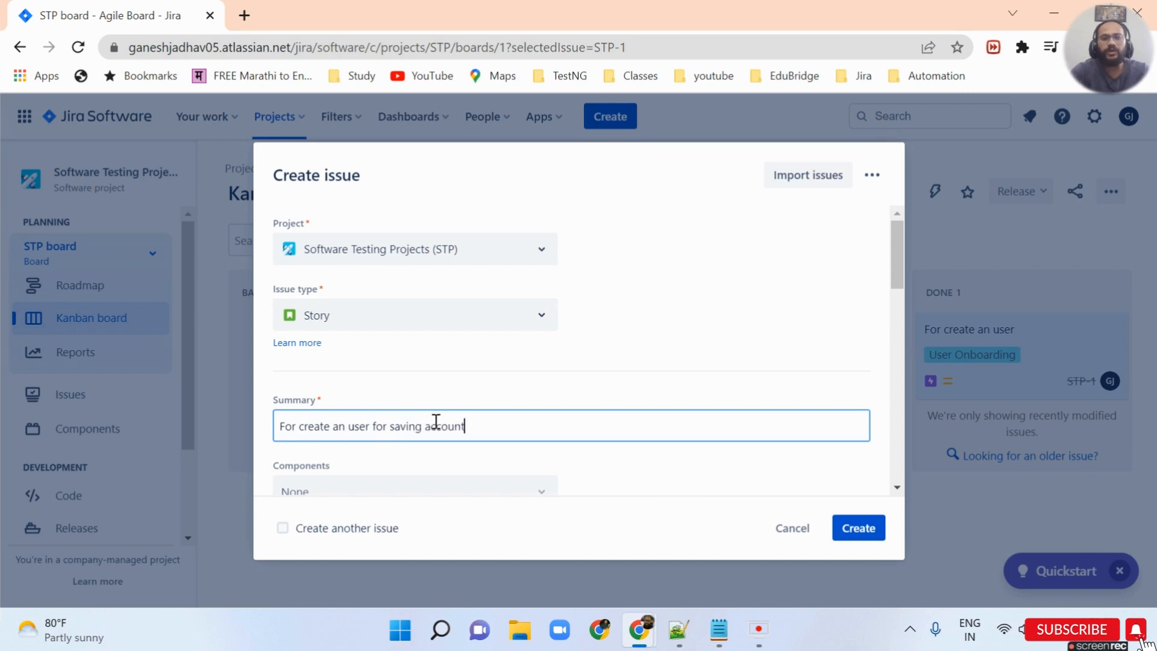
scroll(477, 389, down, 2)
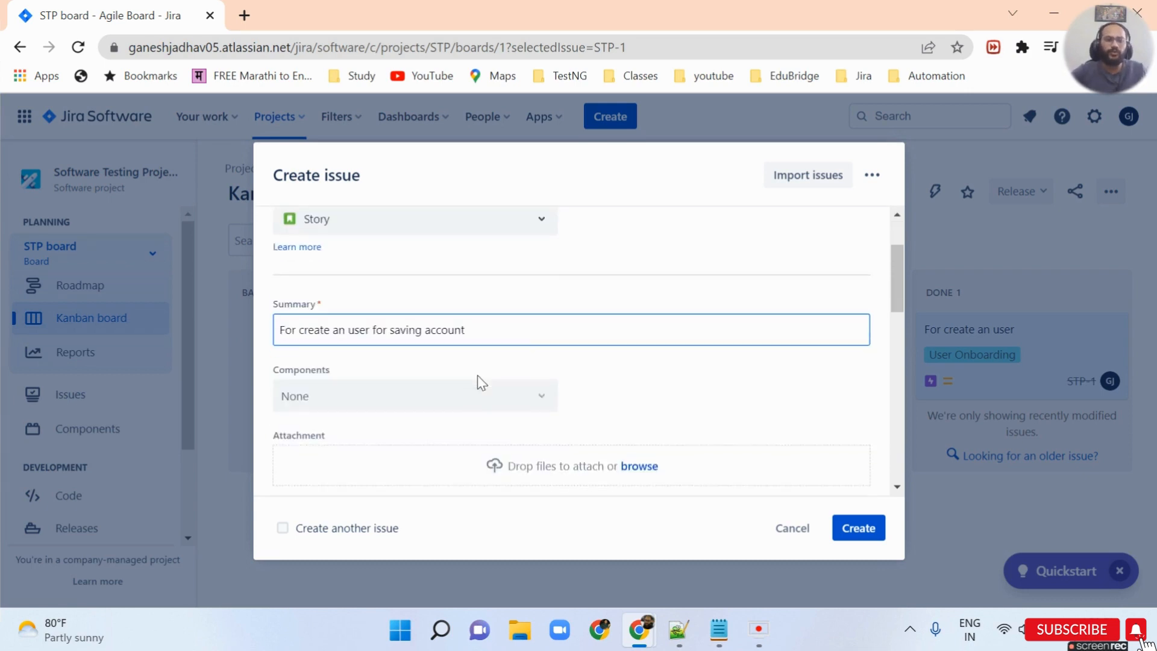
scroll(477, 375, down, 2)
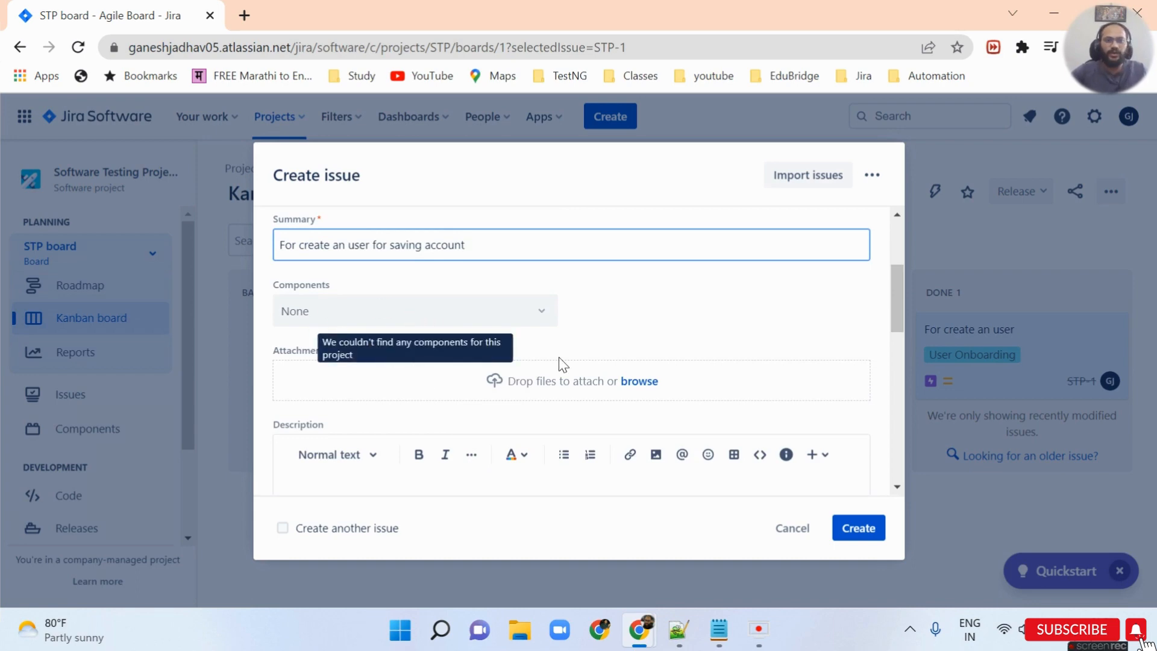
scroll(559, 362, down, 7)
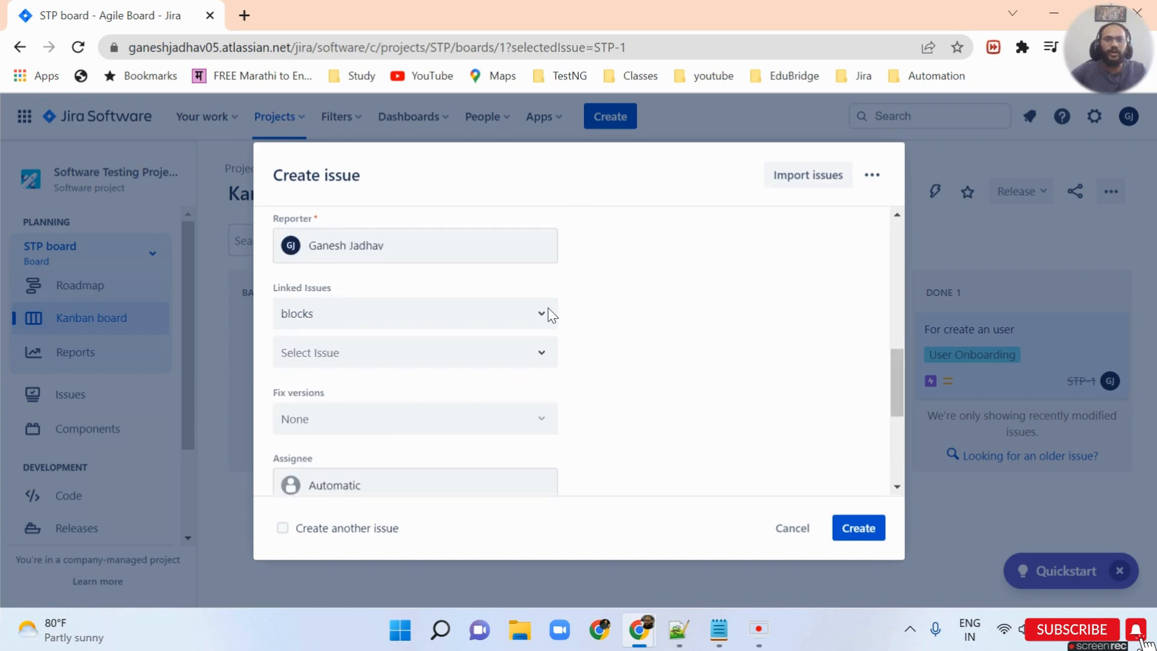
scroll(345, 415, down, 2)
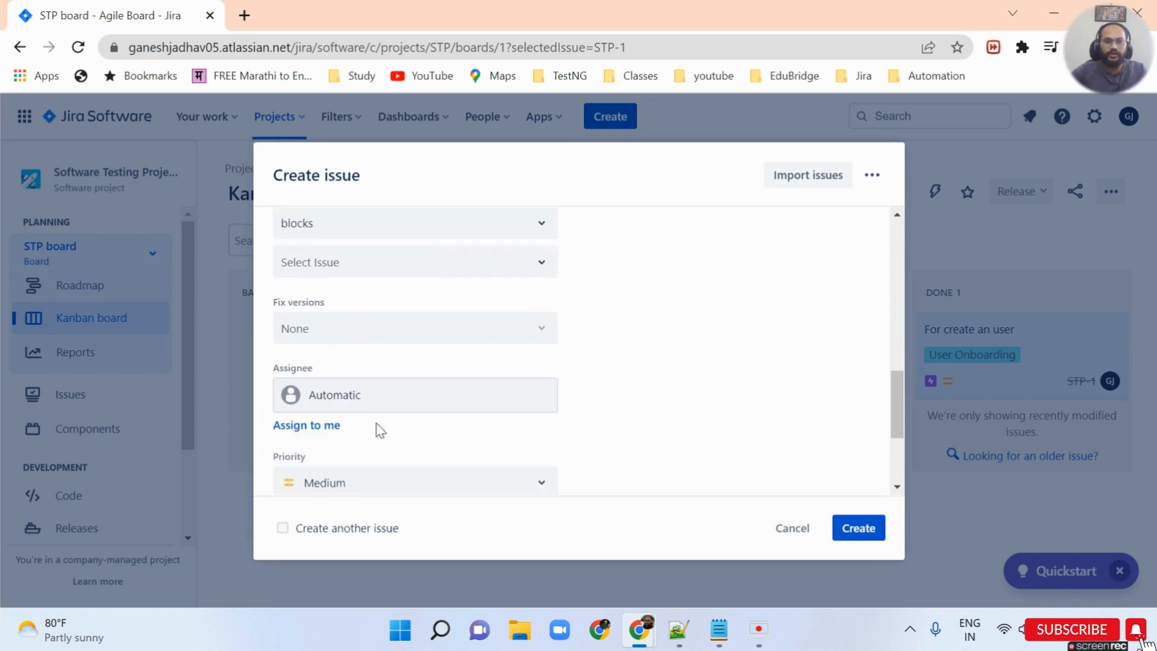
click(308, 425)
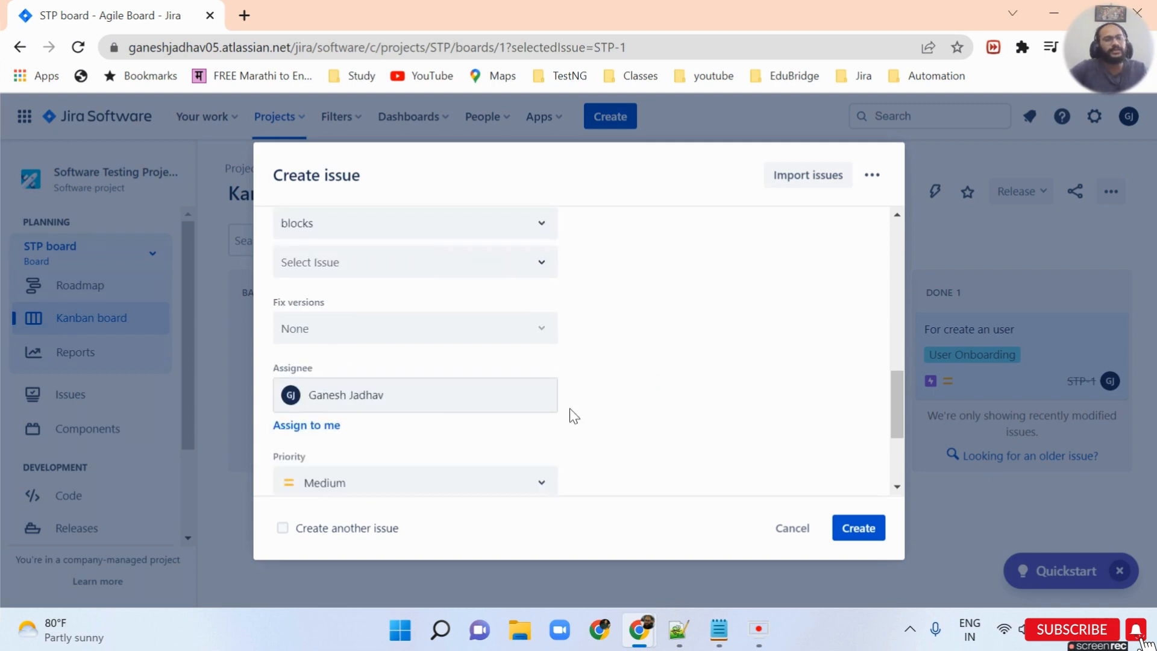
scroll(570, 407, down, 3)
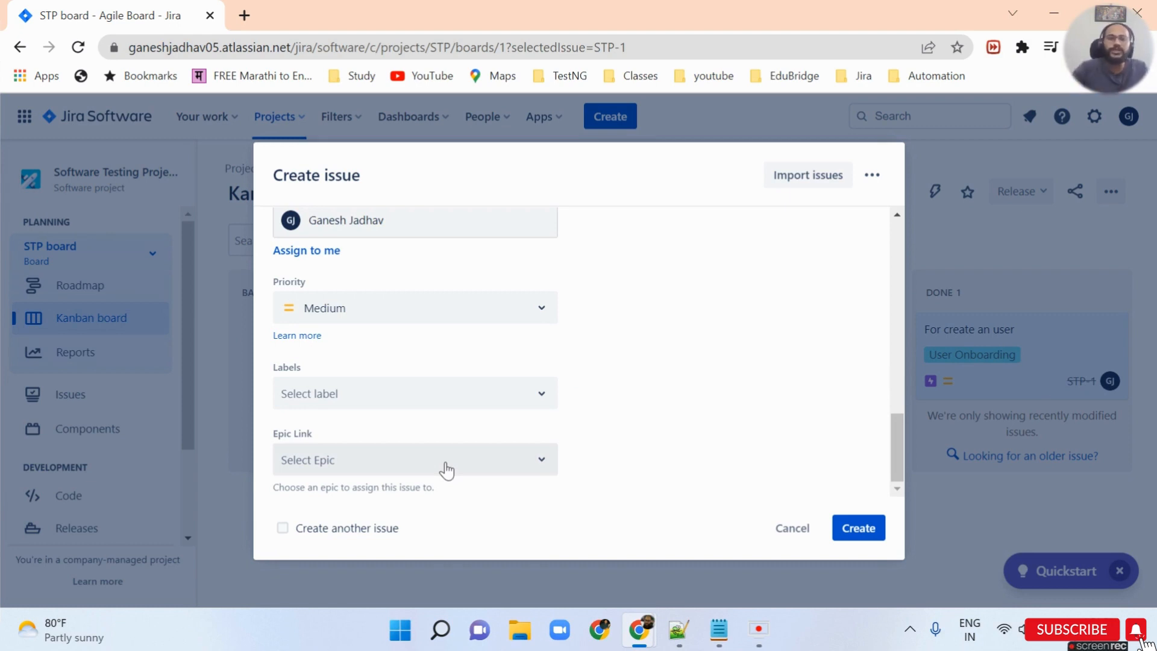
Step: Link the story to the User Onboarding epic and create STP-2
click(446, 470)
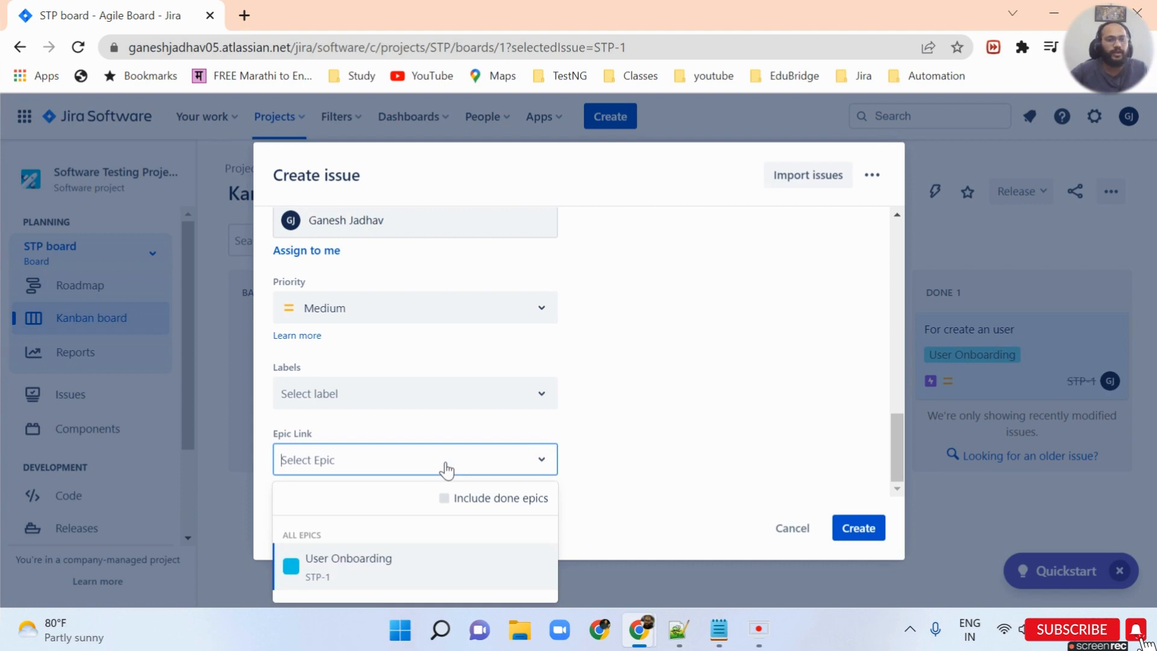
click(347, 569)
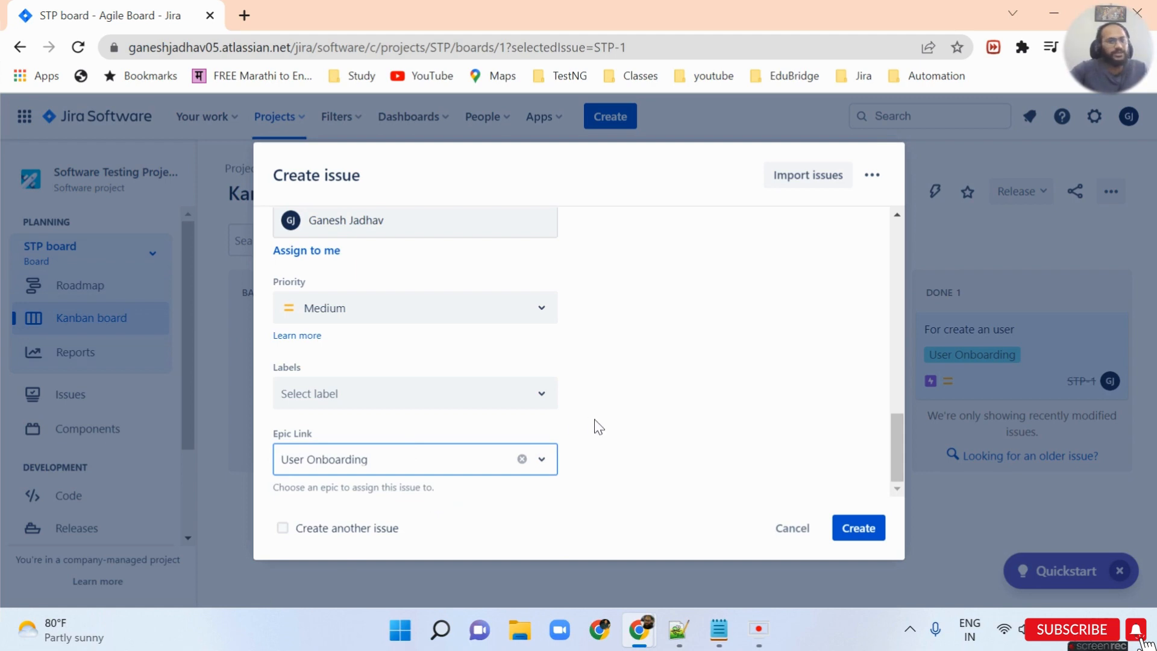
click(864, 533)
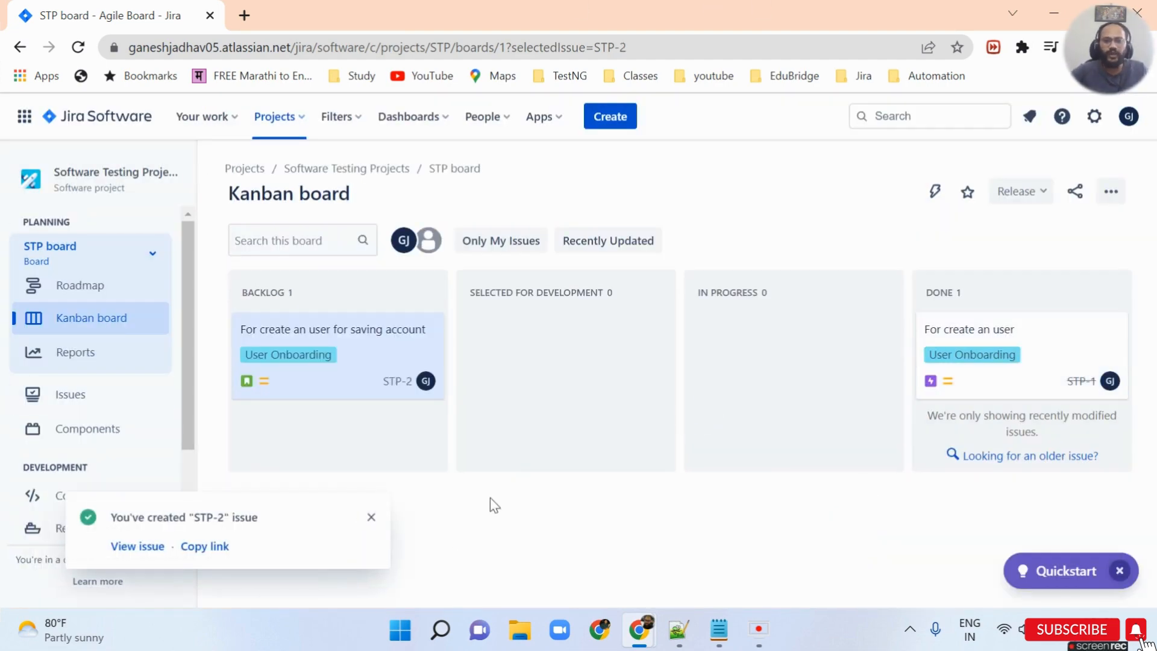
Step: Reload the board and drag STP-2 through In Progress into Done
click(272, 51)
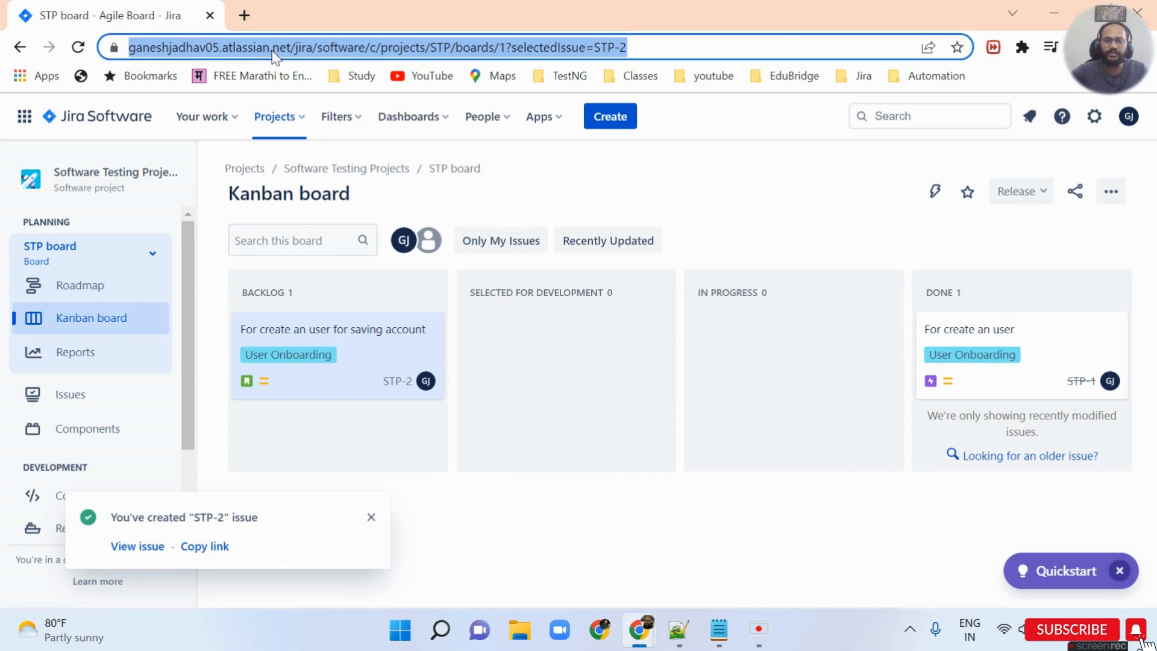
key(Return)
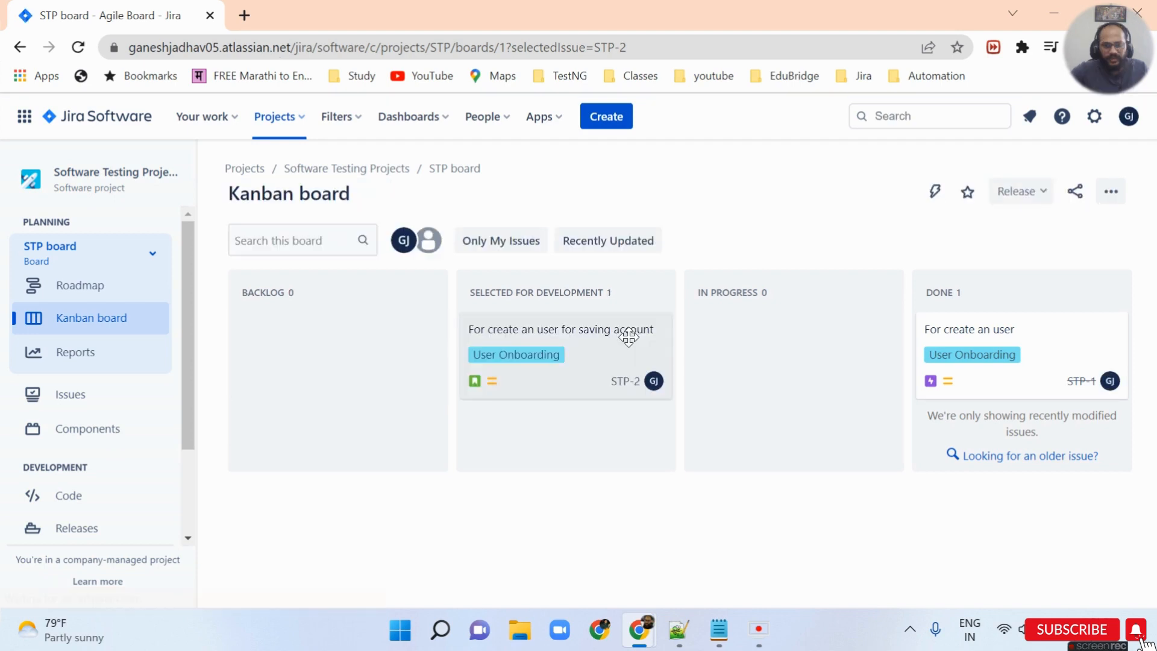
drag(628, 337, 844, 329)
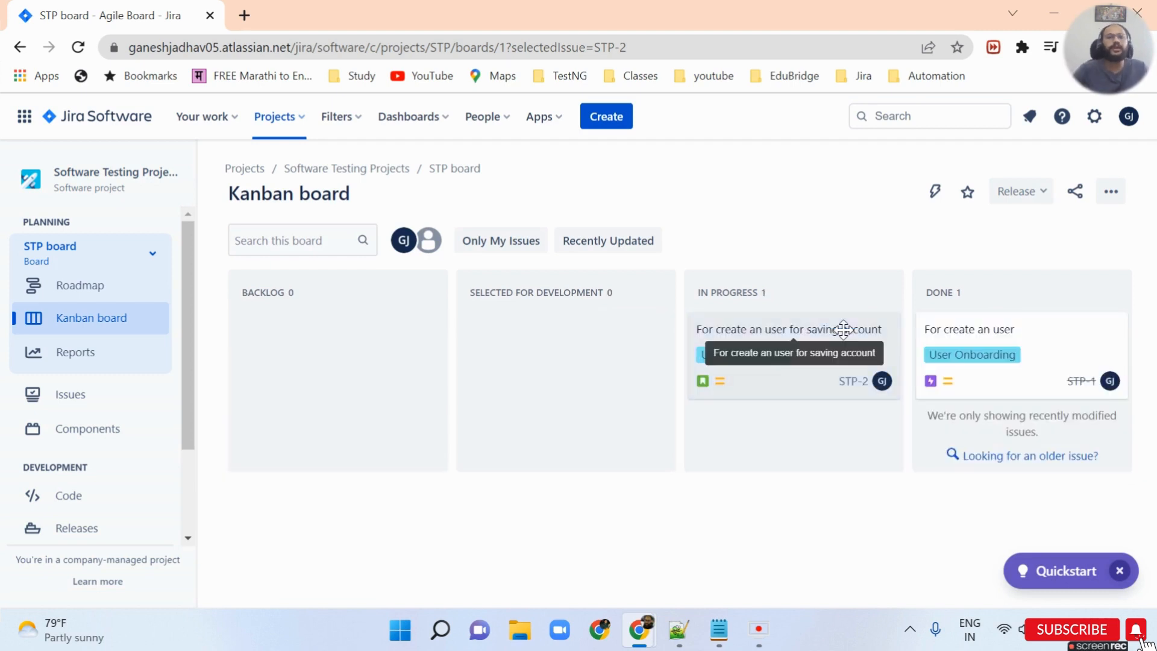
drag(844, 329, 1058, 365)
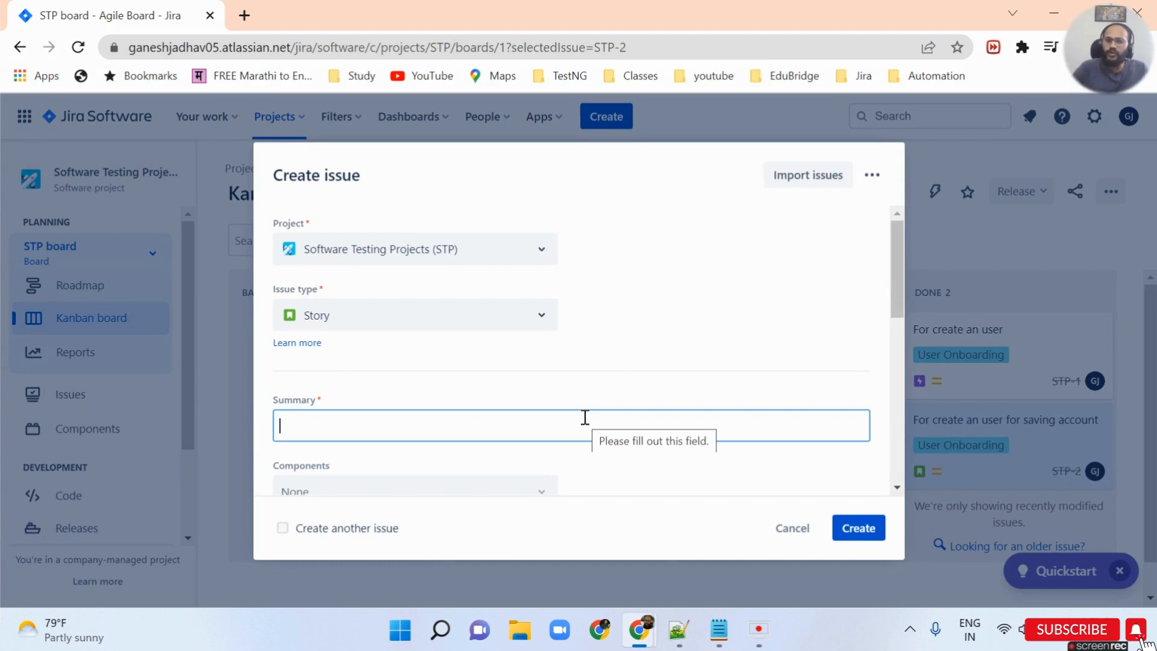
Step: Make the new issue a Task with summary 'Various Type of logins'
click(538, 322)
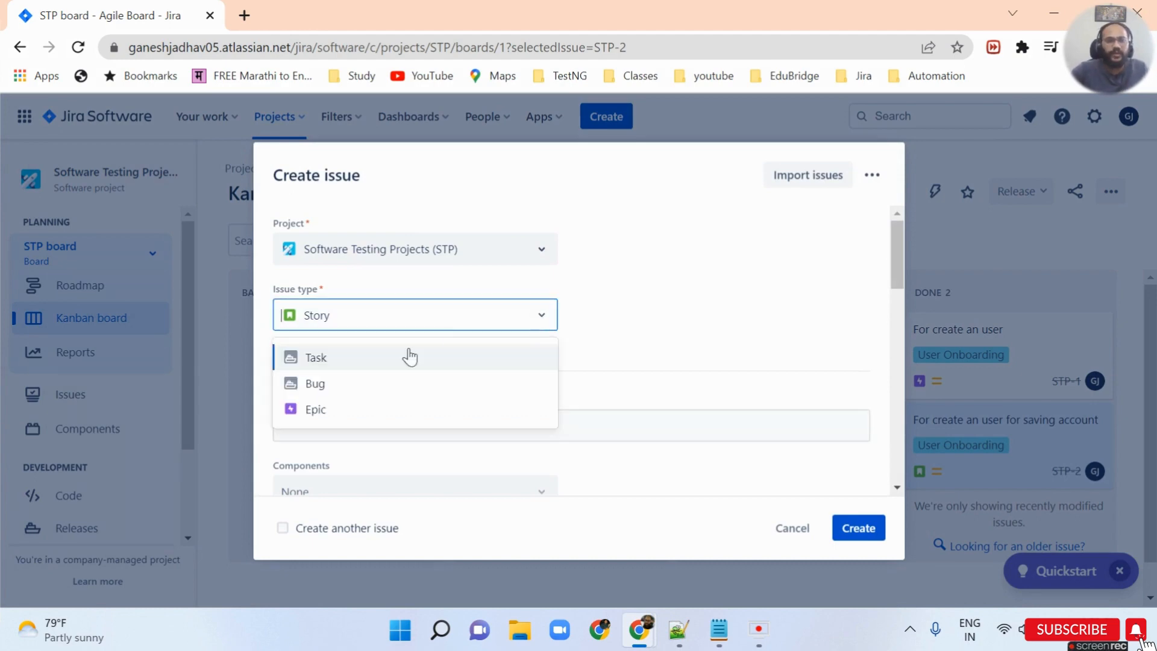
click(329, 364)
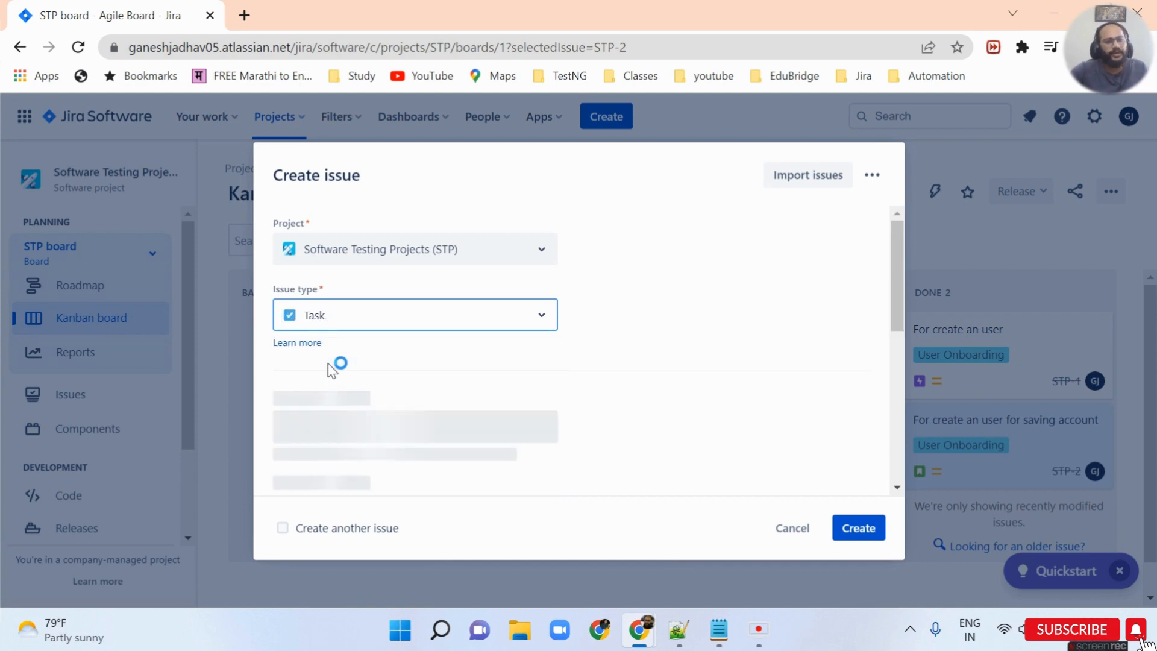
scroll(476, 370, down, 1)
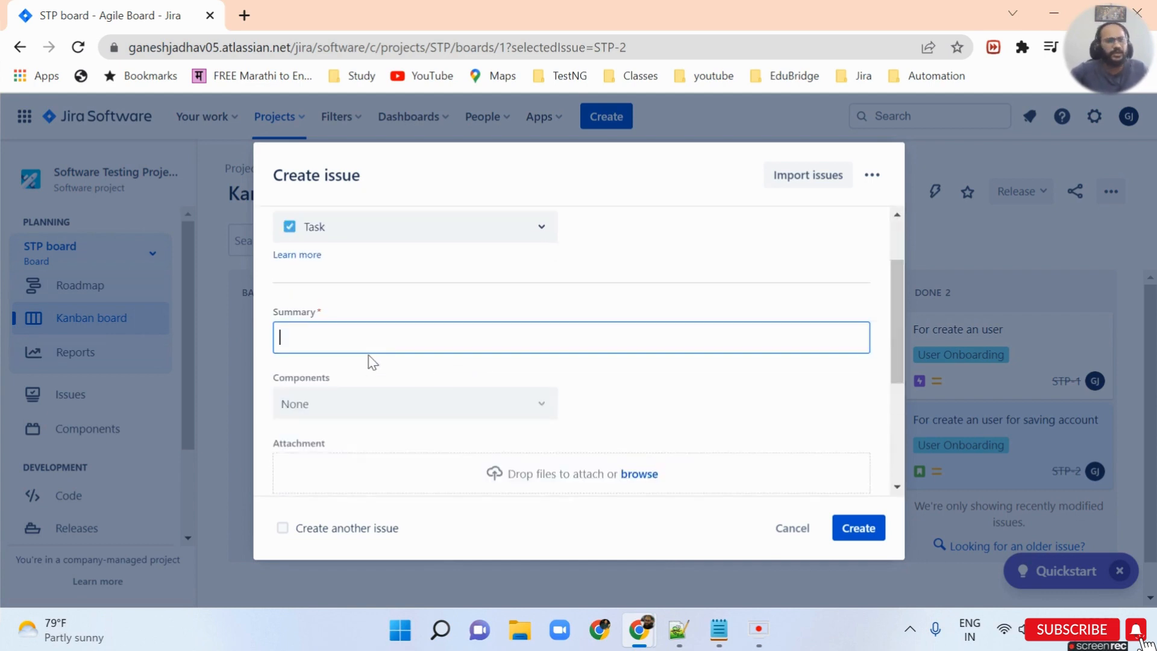
click(333, 338)
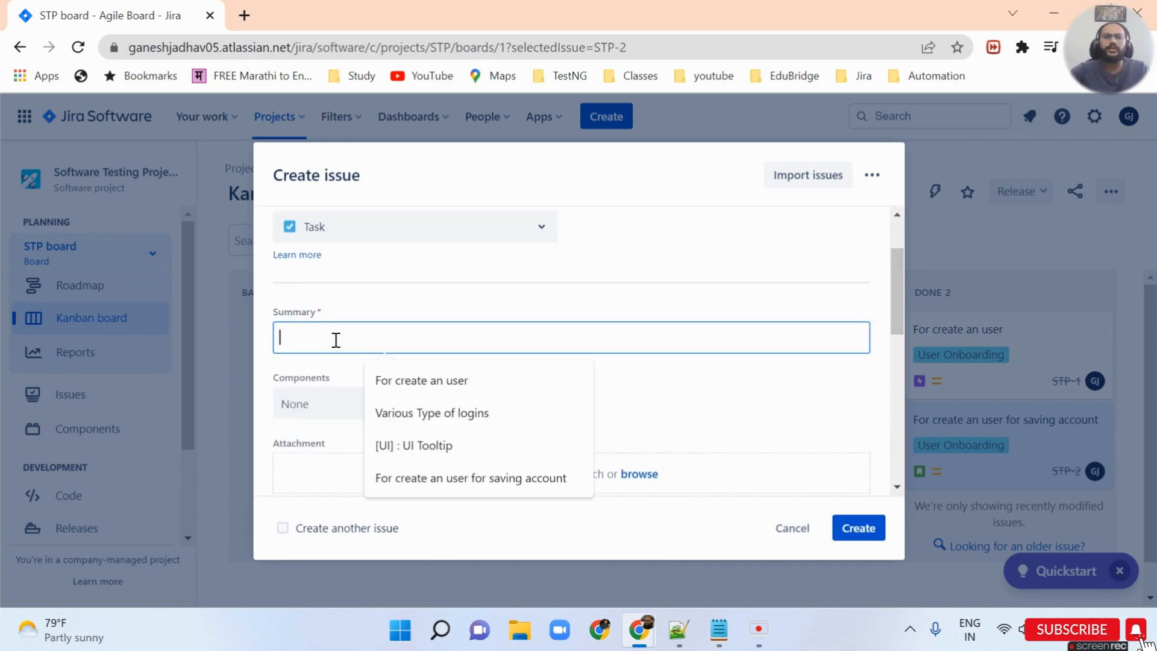
click(458, 422)
Step: Assign the task to yourself, link it to User Onboarding, and create STP-3
scroll(499, 397, down, 2)
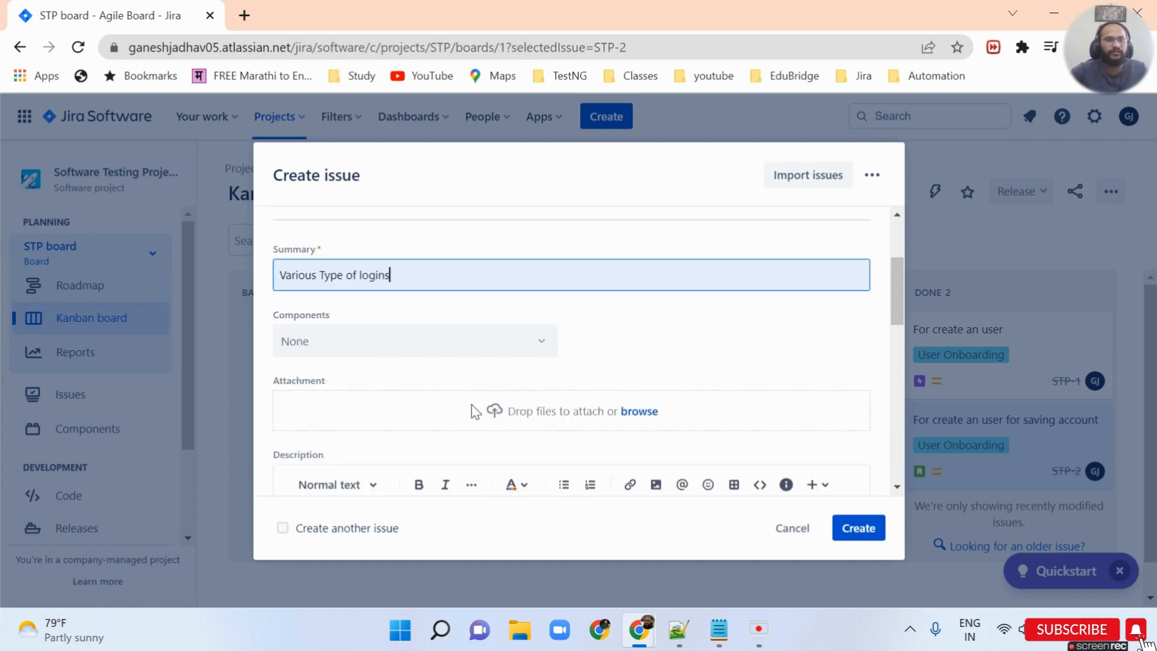
scroll(376, 403, up, 3)
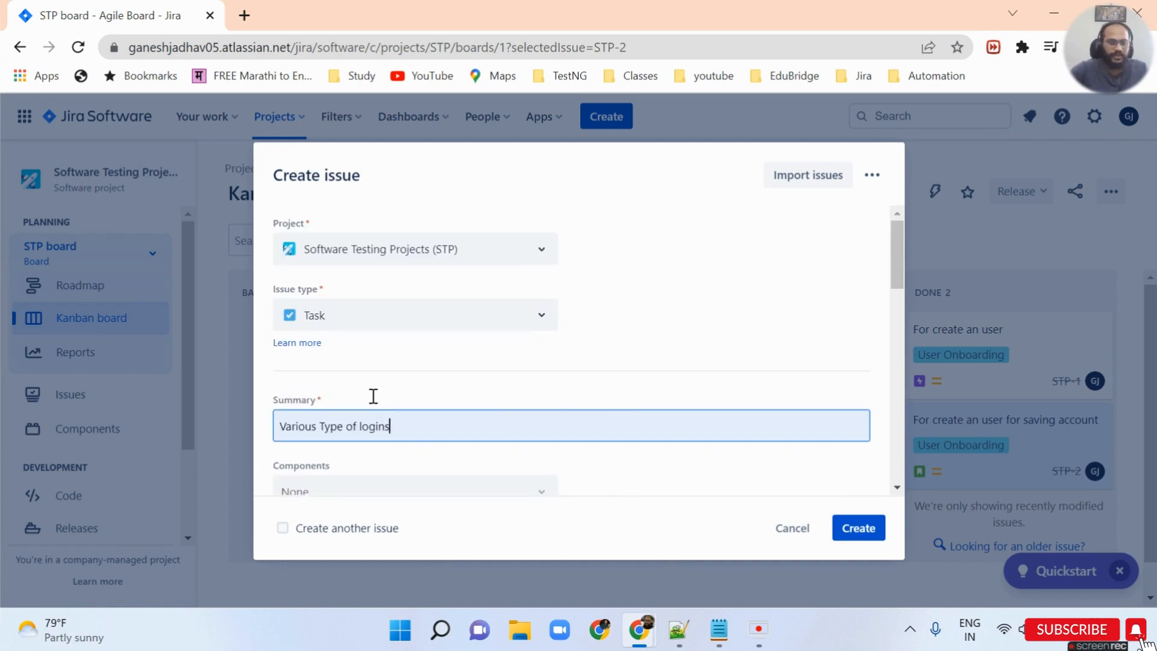
scroll(377, 402, down, 3)
scroll(376, 402, down, 5)
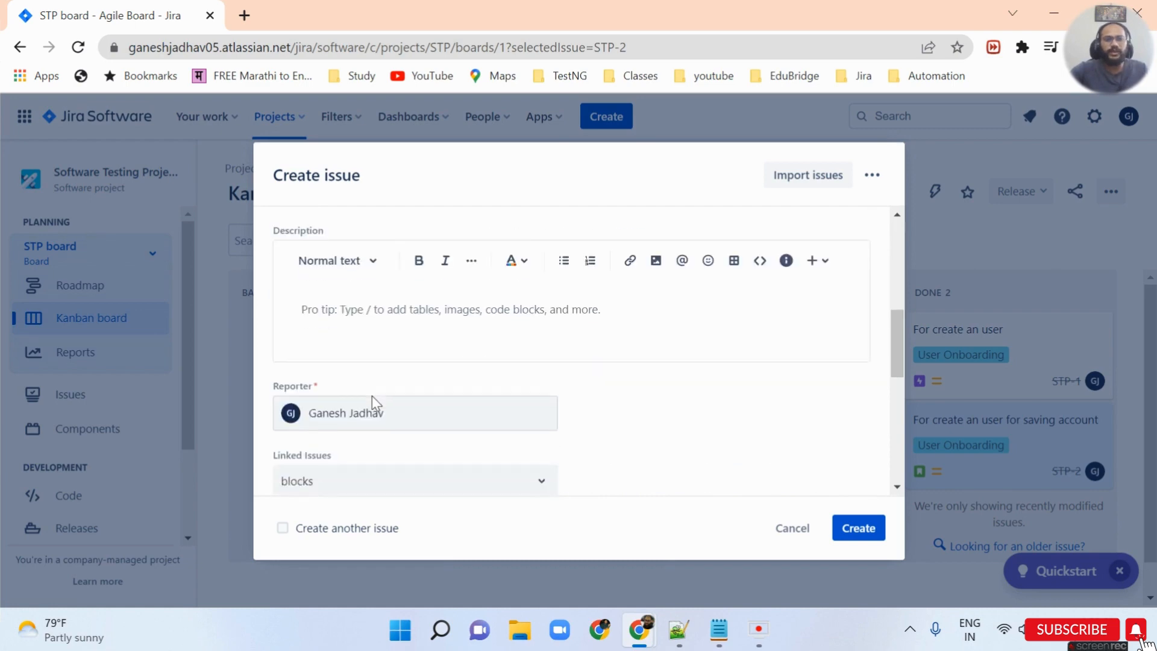
scroll(331, 401, down, 3)
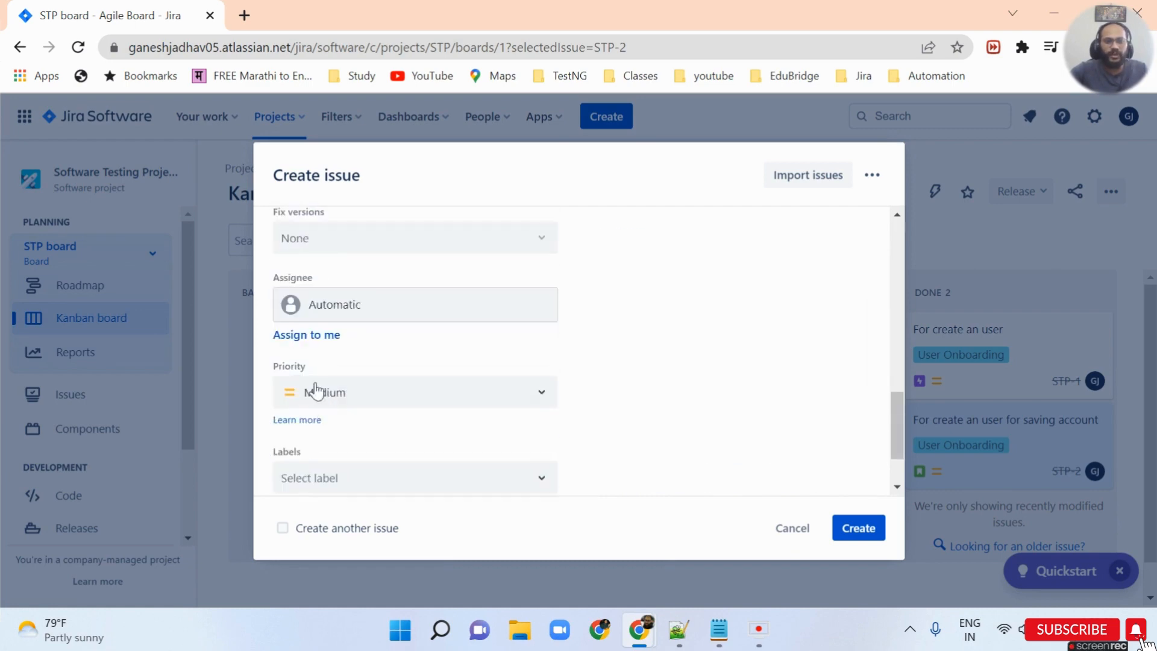
click(312, 338)
scroll(361, 431, down, 1)
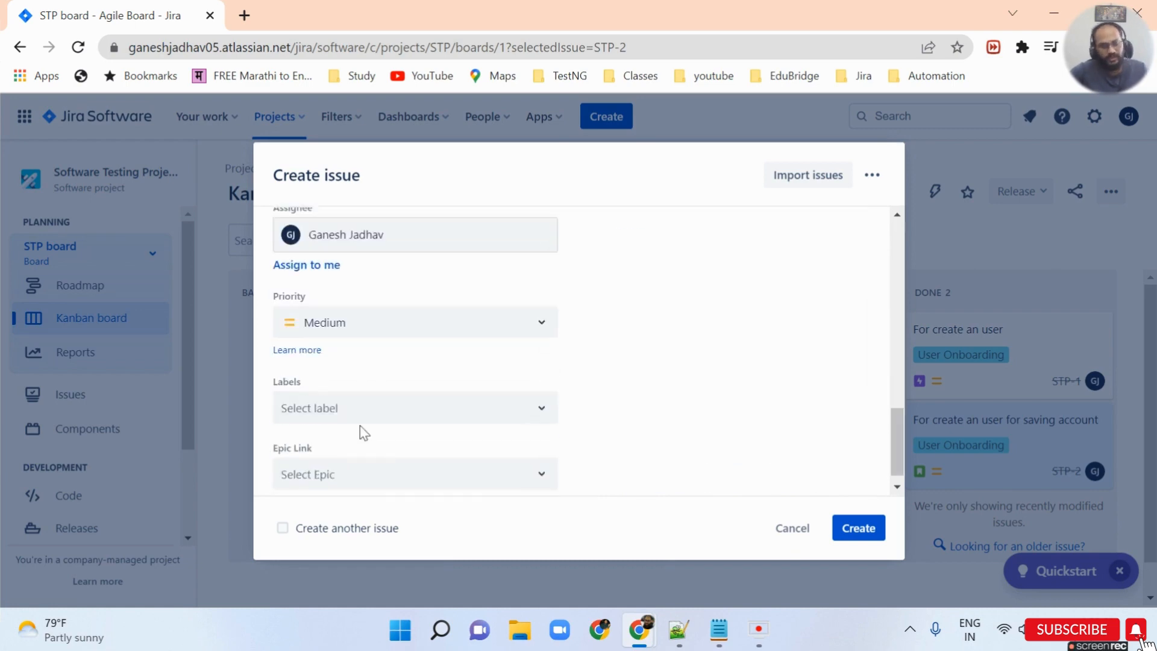
click(348, 470)
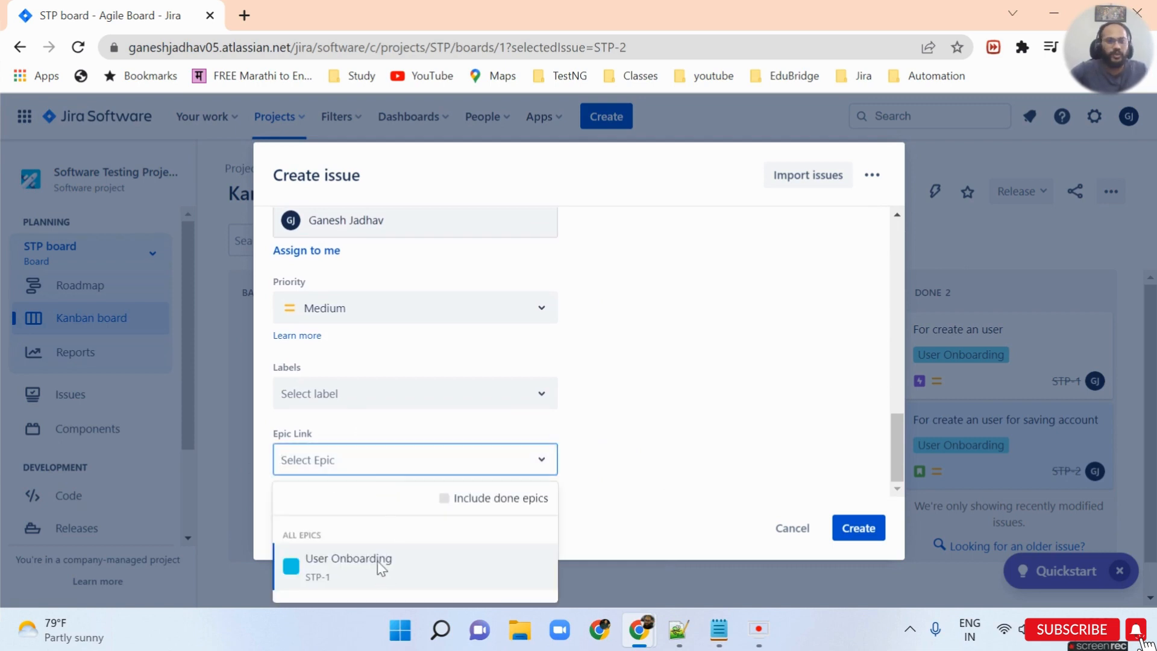
click(360, 566)
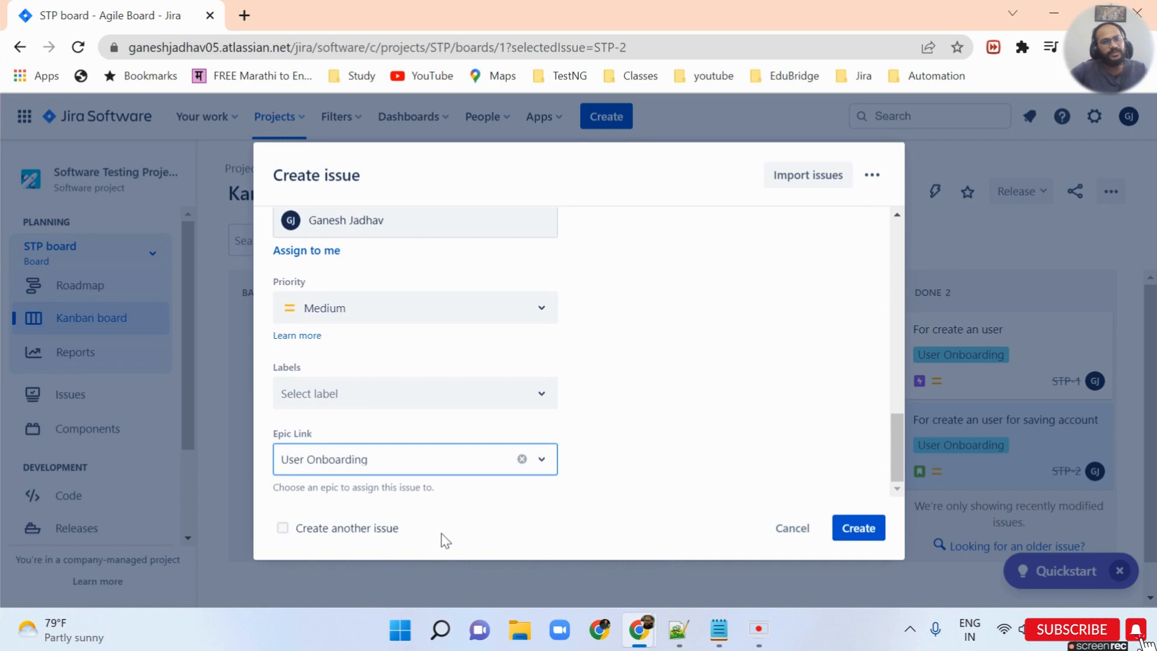
click(840, 529)
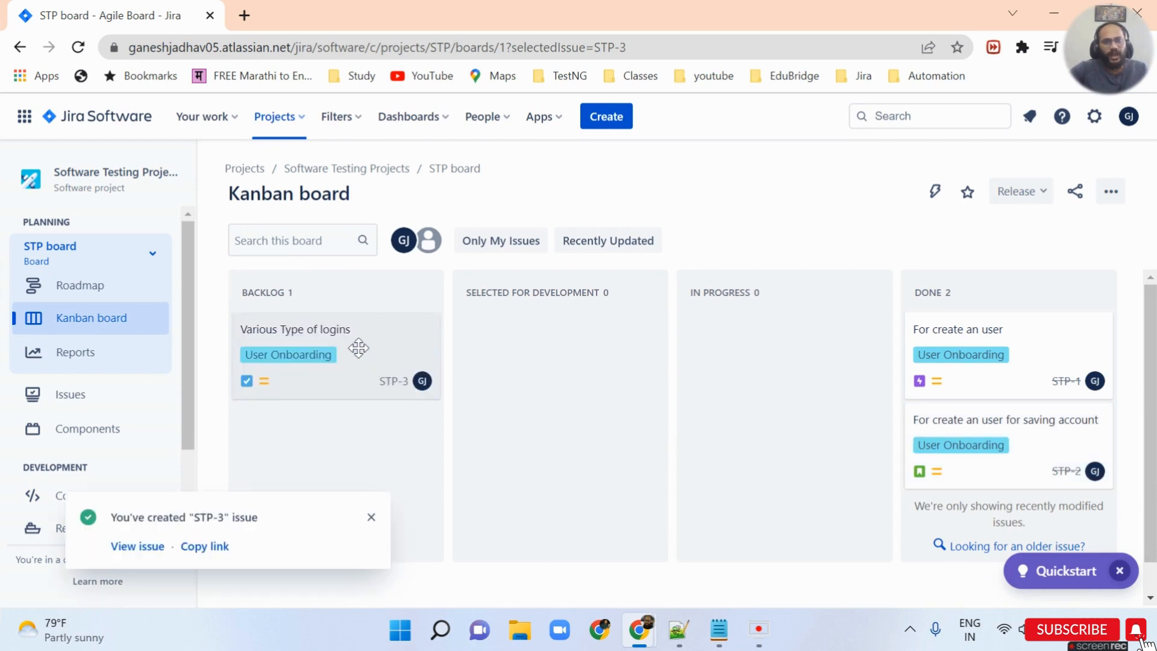
Step: Drag STP-3 from Backlog into Done, then open and close the STP-1 epic details
drag(358, 348, 1004, 437)
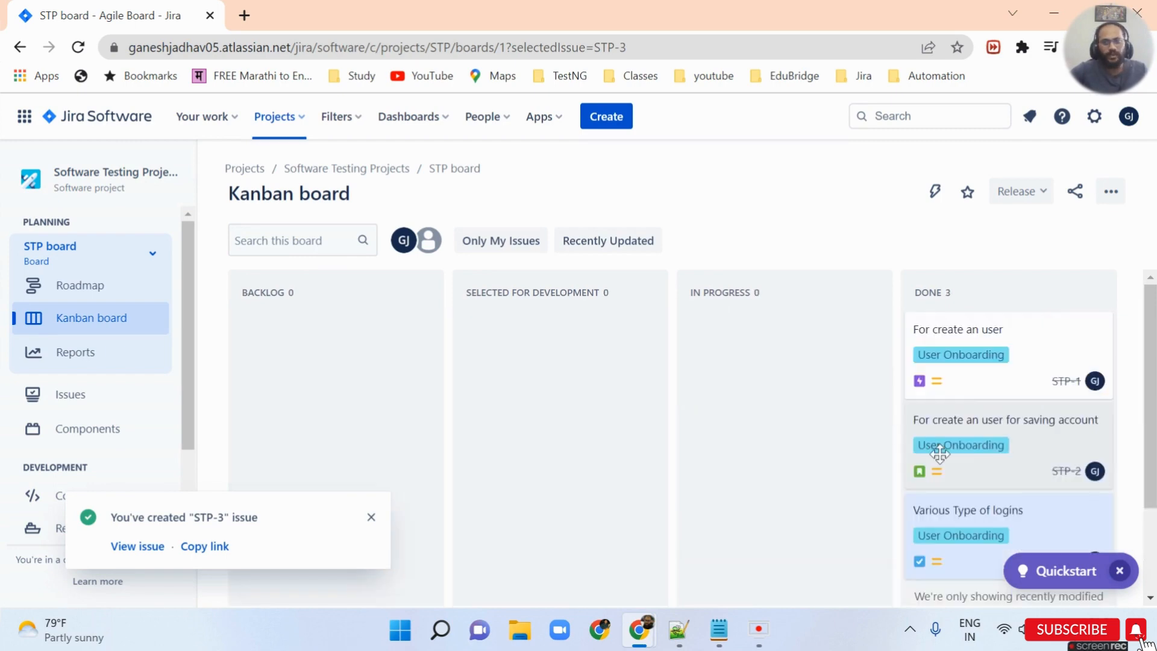
click(994, 338)
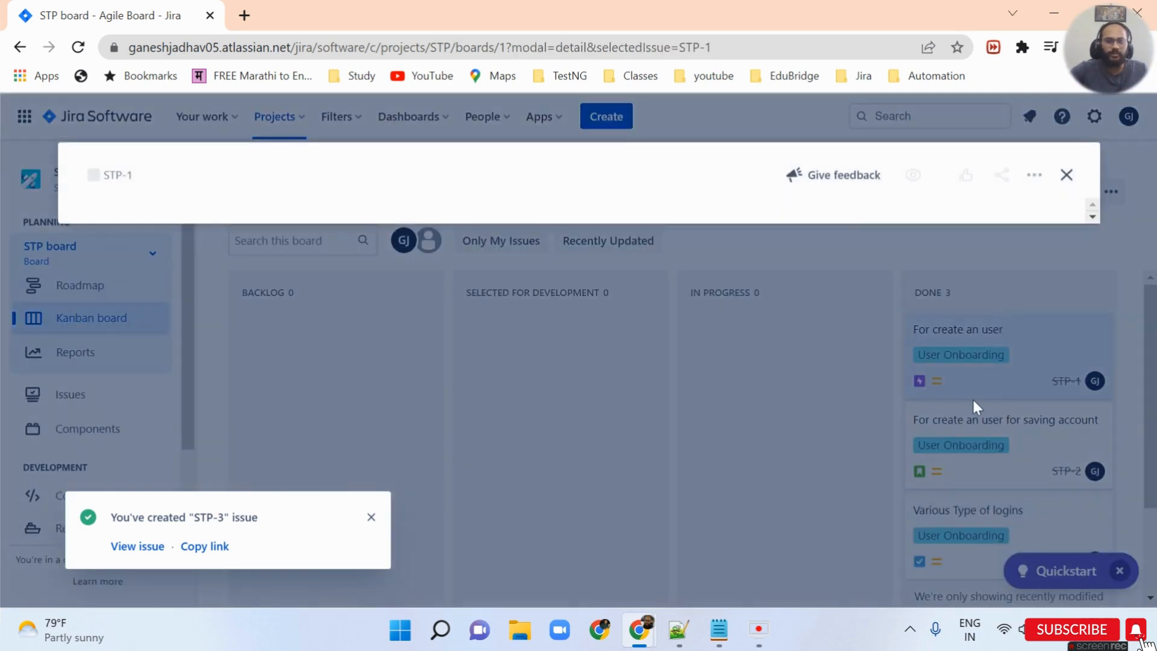
click(1069, 177)
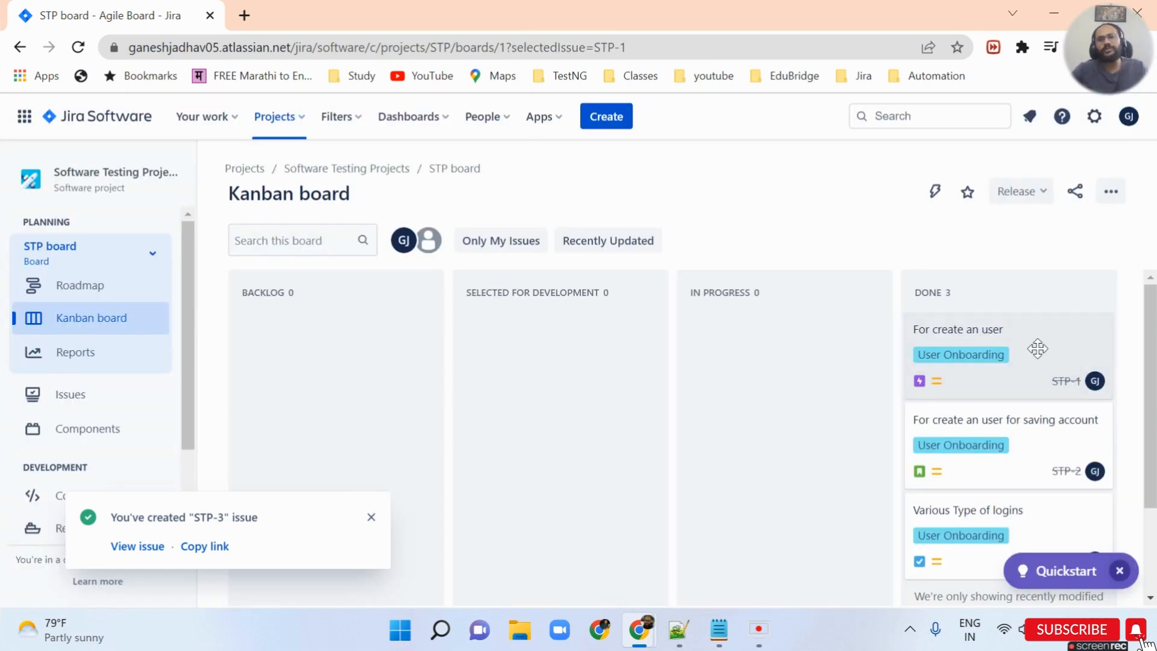
Step: Open epic STP-1 in a new tab, leaving its title unchanged, and switch to that tab
click(961, 356)
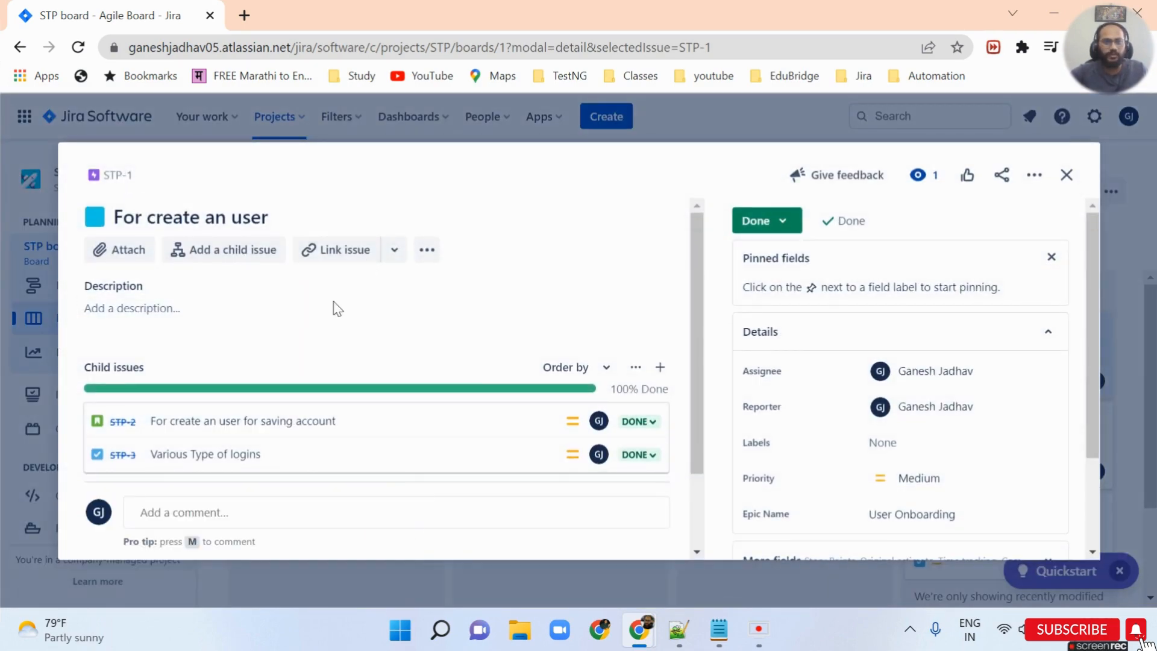
scroll(335, 317, down, 2)
scroll(331, 323, up, 2)
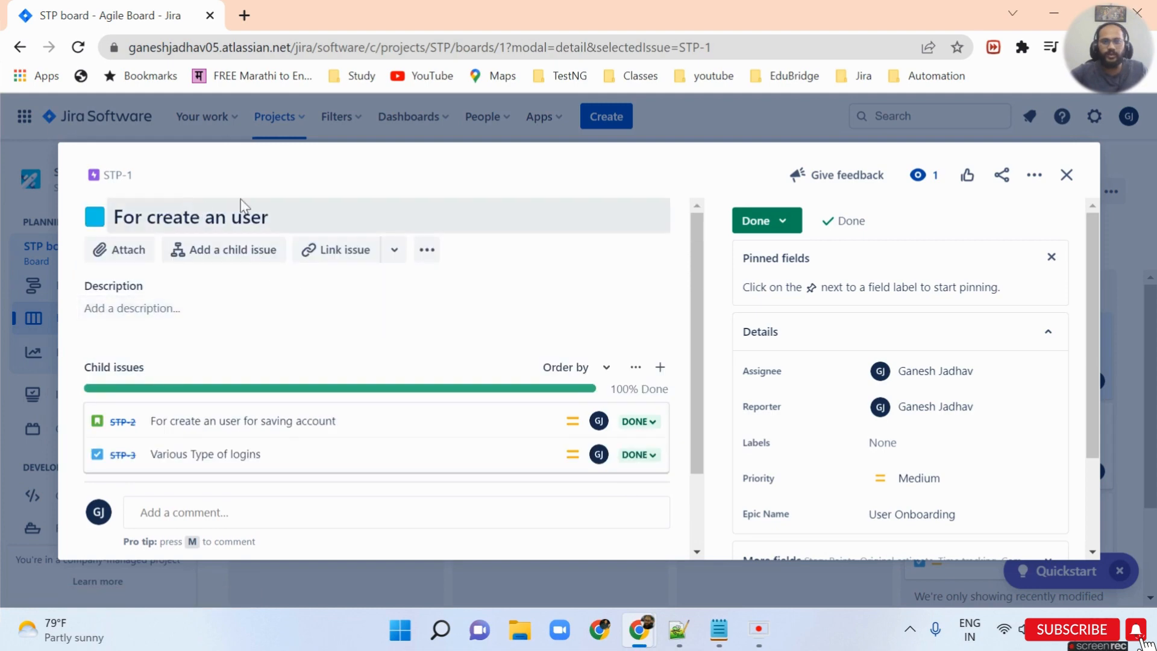
double_click(177, 223)
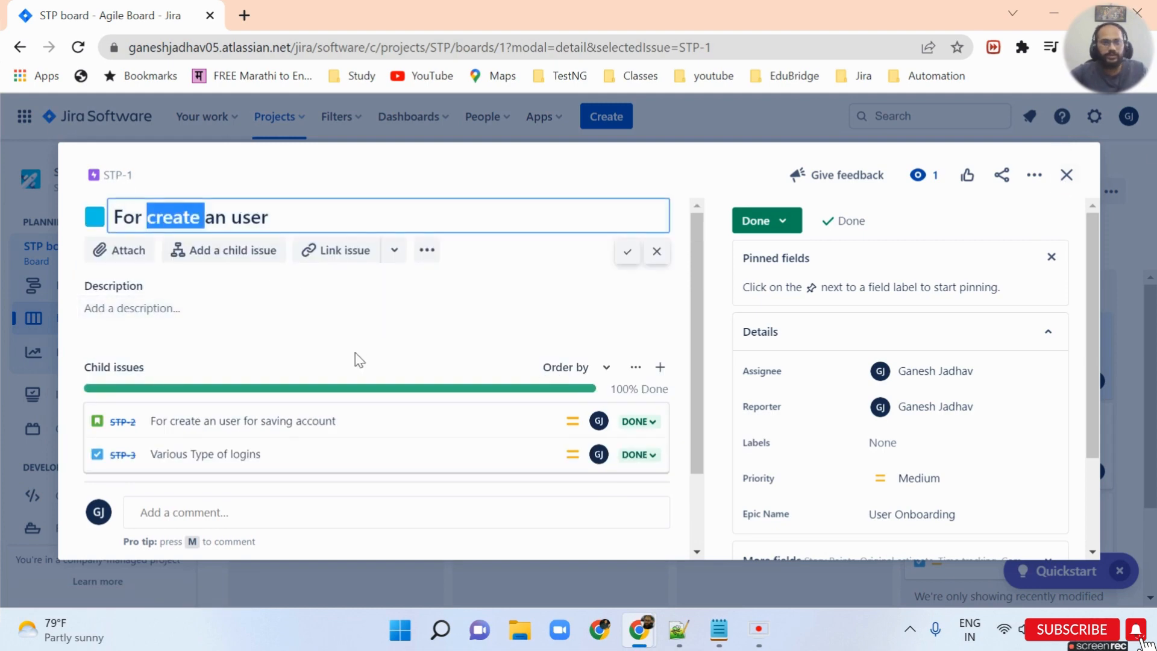
scroll(186, 351, down, 2)
scroll(193, 323, up, 2)
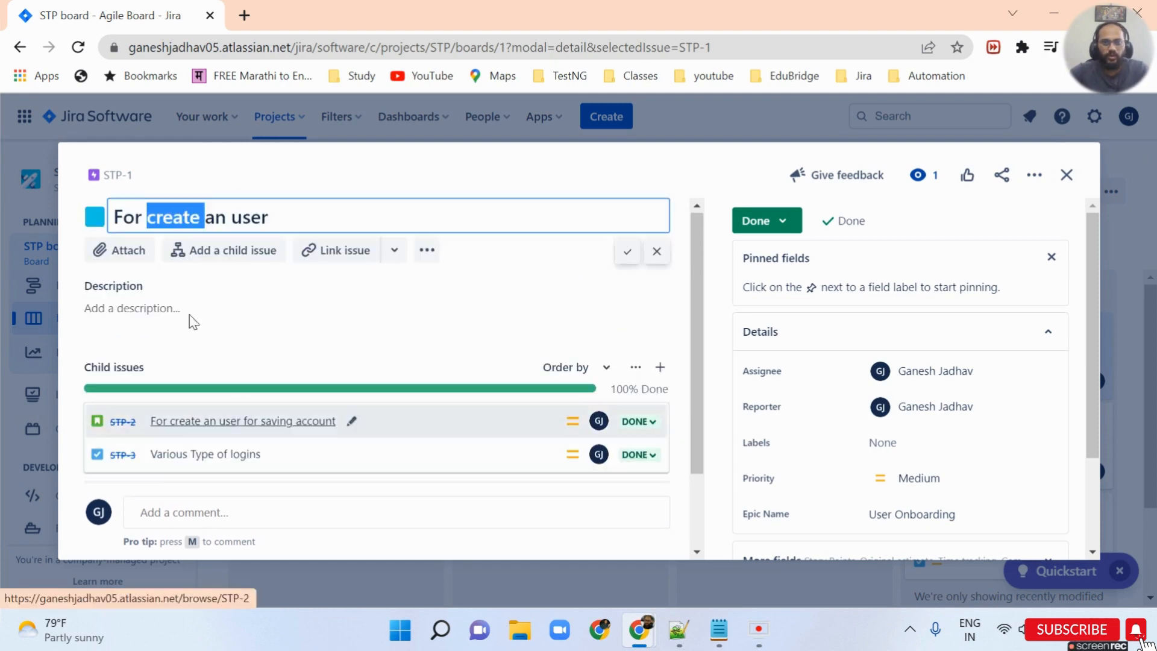
middle_click(119, 176)
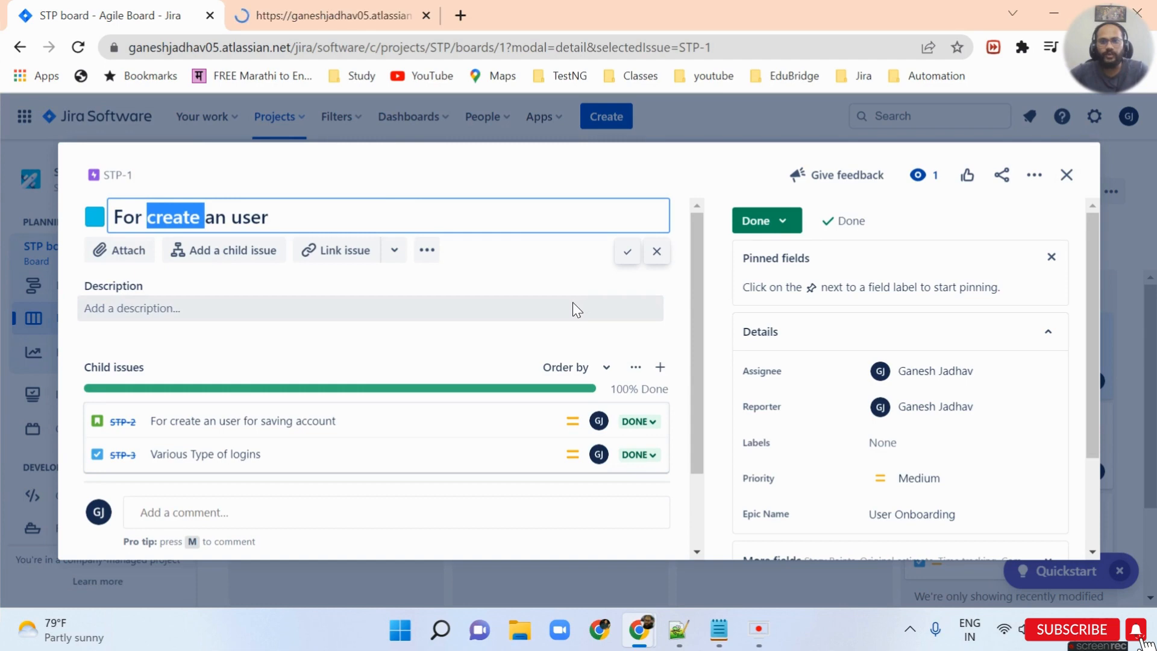
click(413, 347)
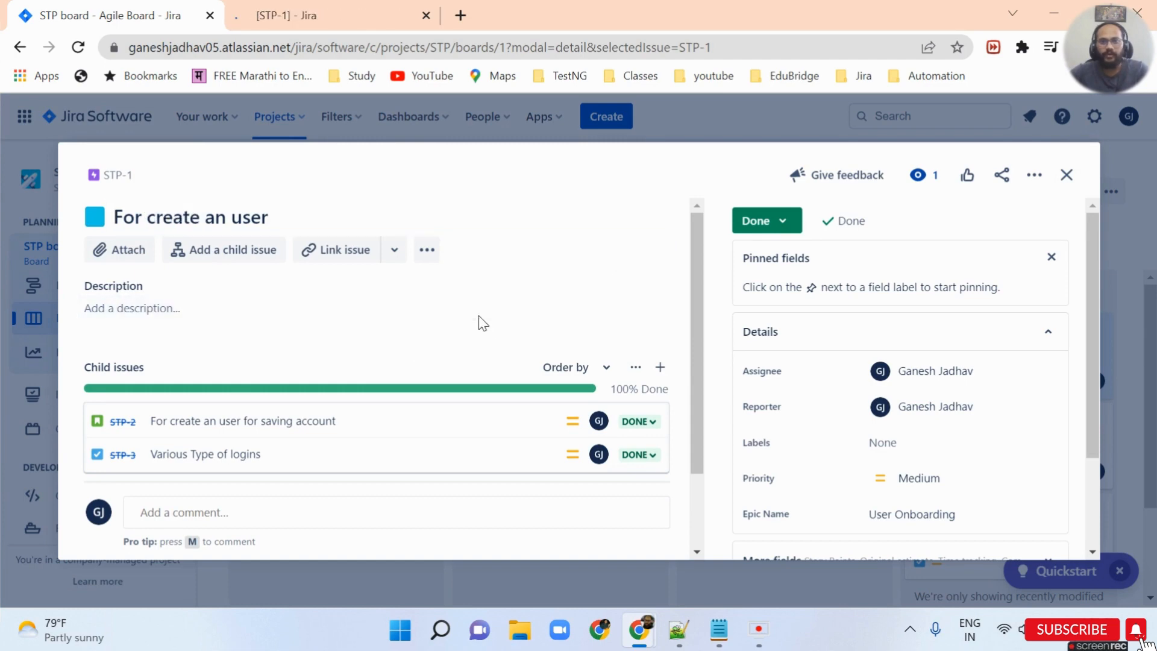
click(332, 13)
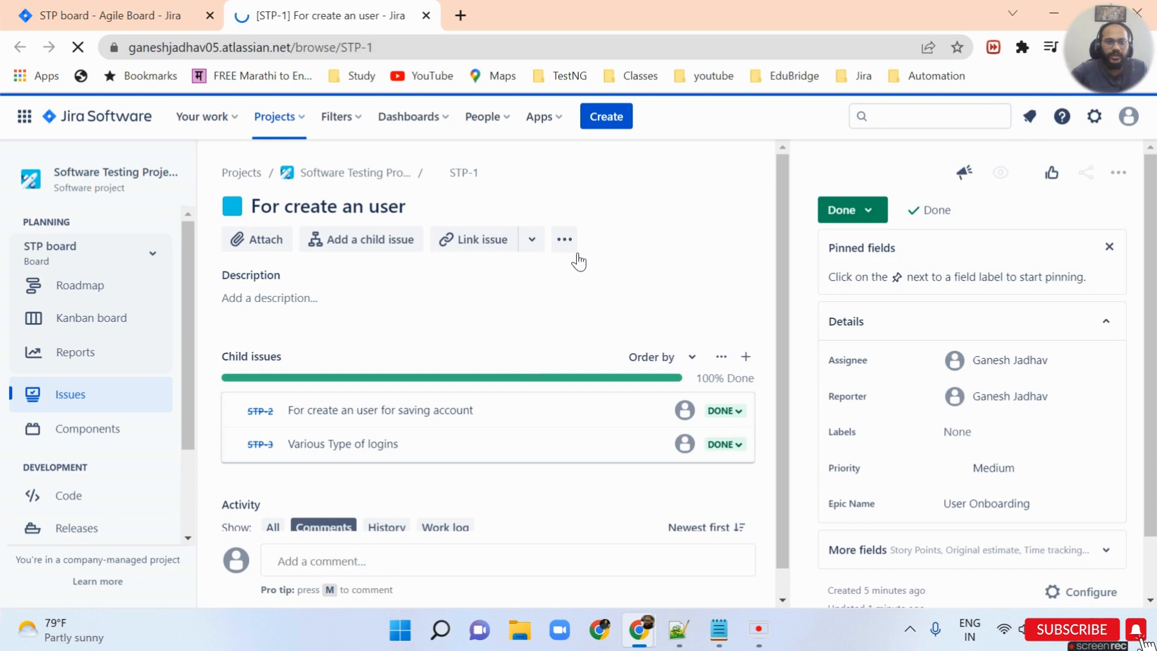
Step: Start a child-issue row under epic STP-1 and look over its issue-type options
scroll(747, 337, down, 1)
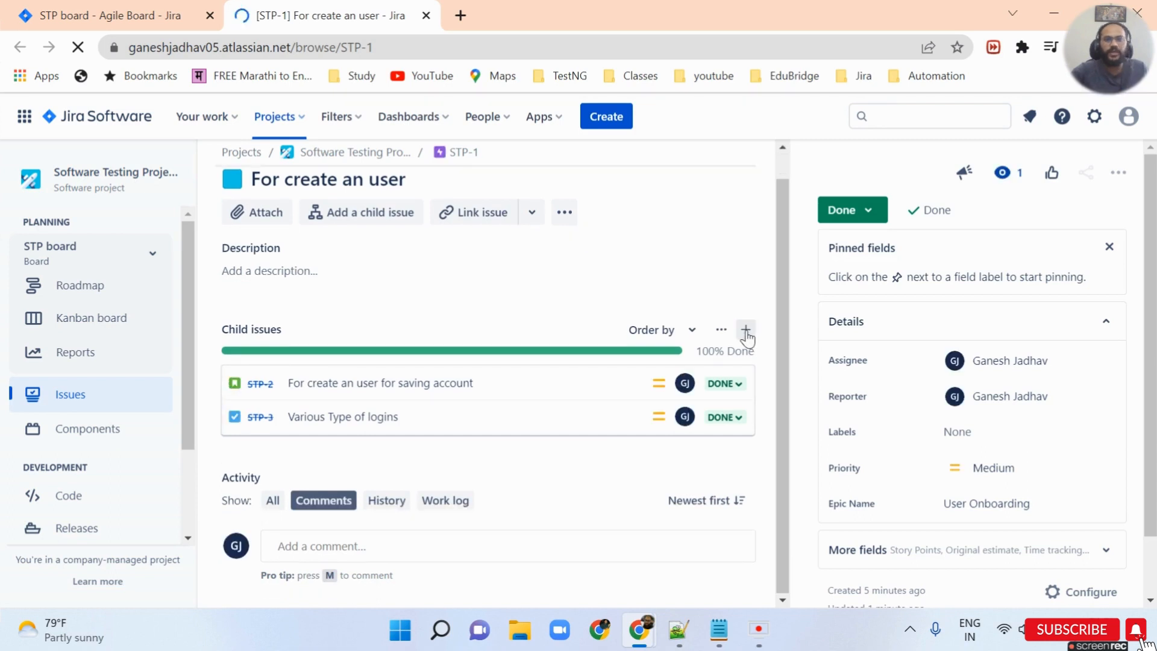
click(746, 331)
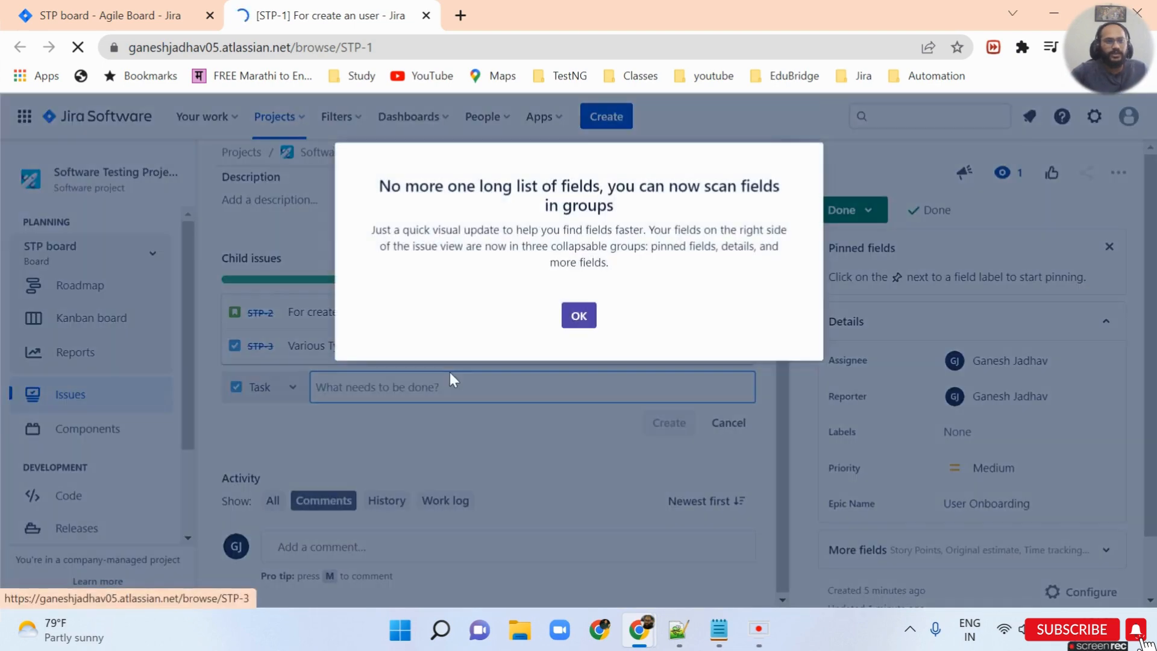
click(578, 316)
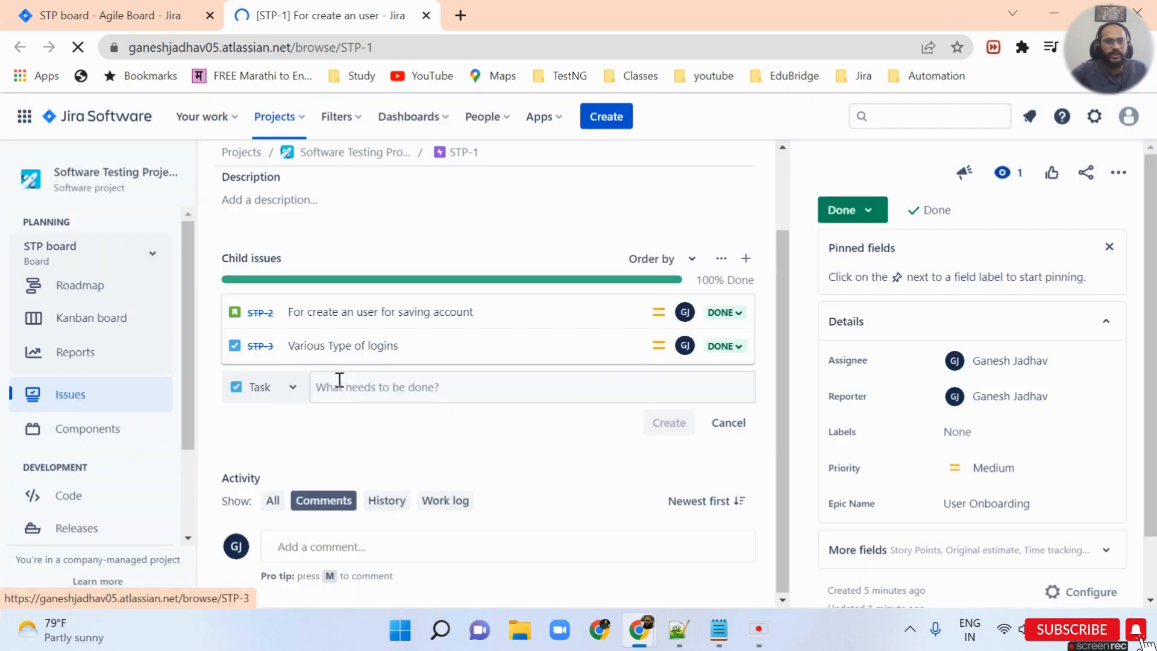
click(293, 393)
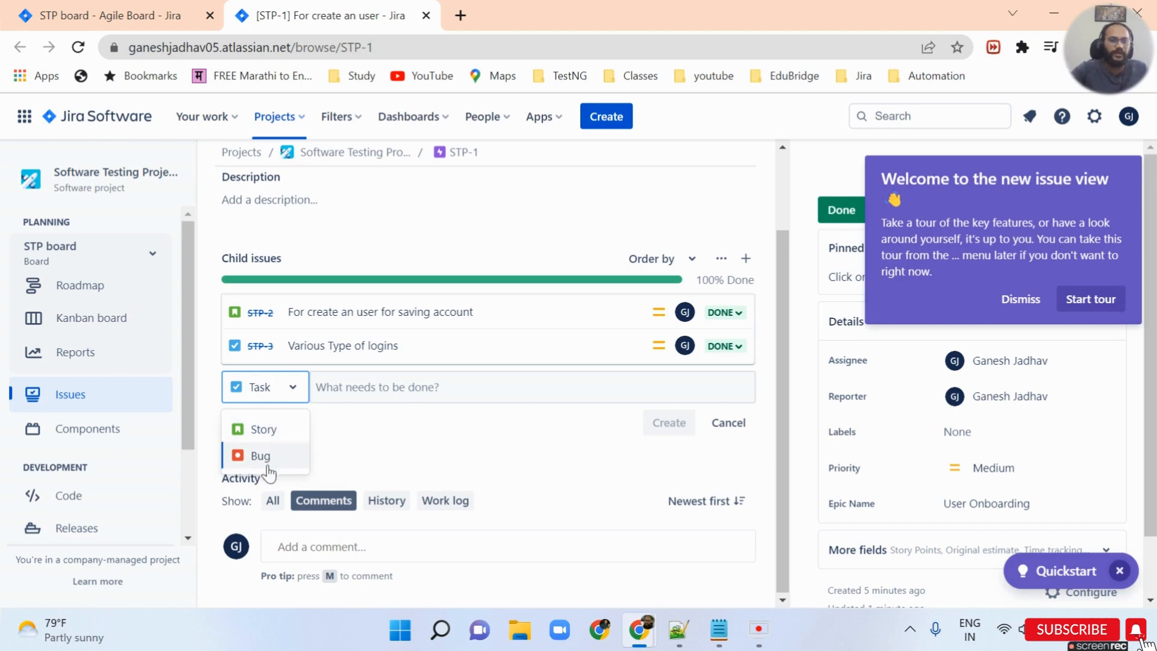
Step: Dismiss the new issue view welcome message and bring up the Create issue form
click(1020, 301)
scroll(581, 185, up, 2)
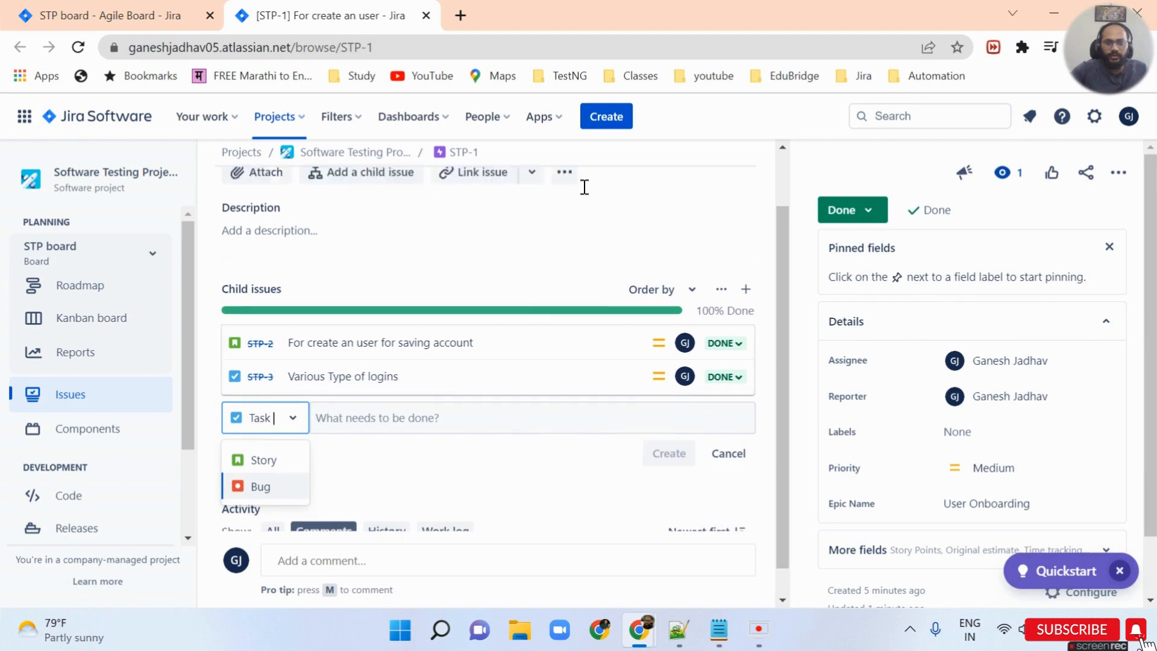
click(607, 120)
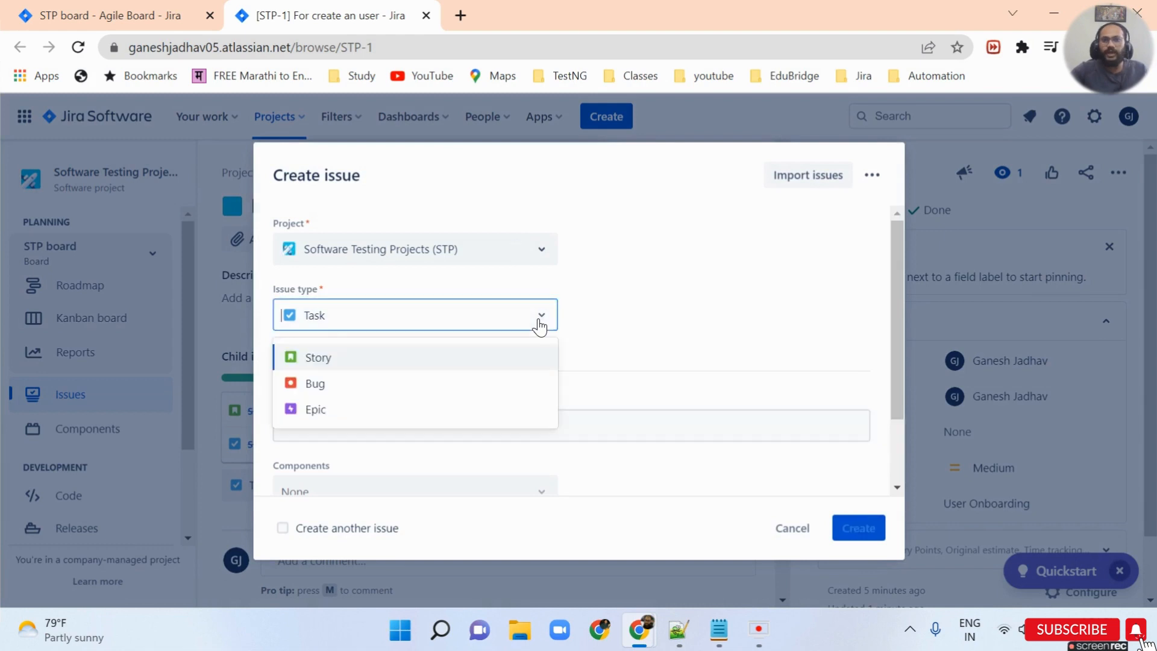
Step: Look over the Issue type options, then close the Create issue dialog with Escape
click(539, 326)
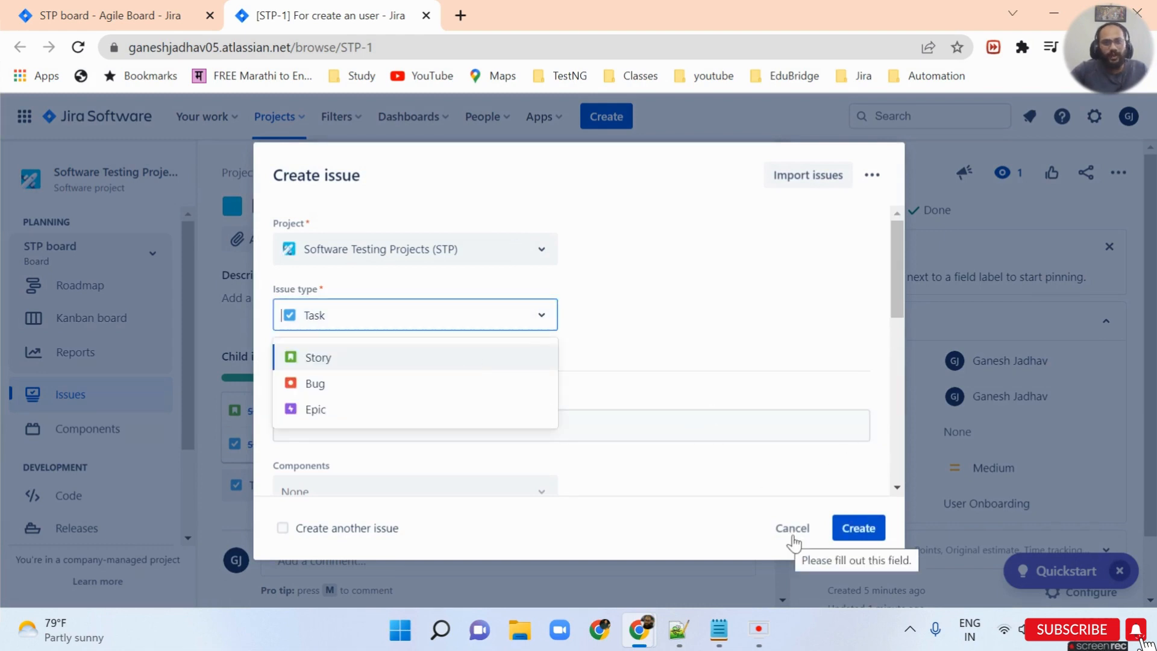
key(Escape)
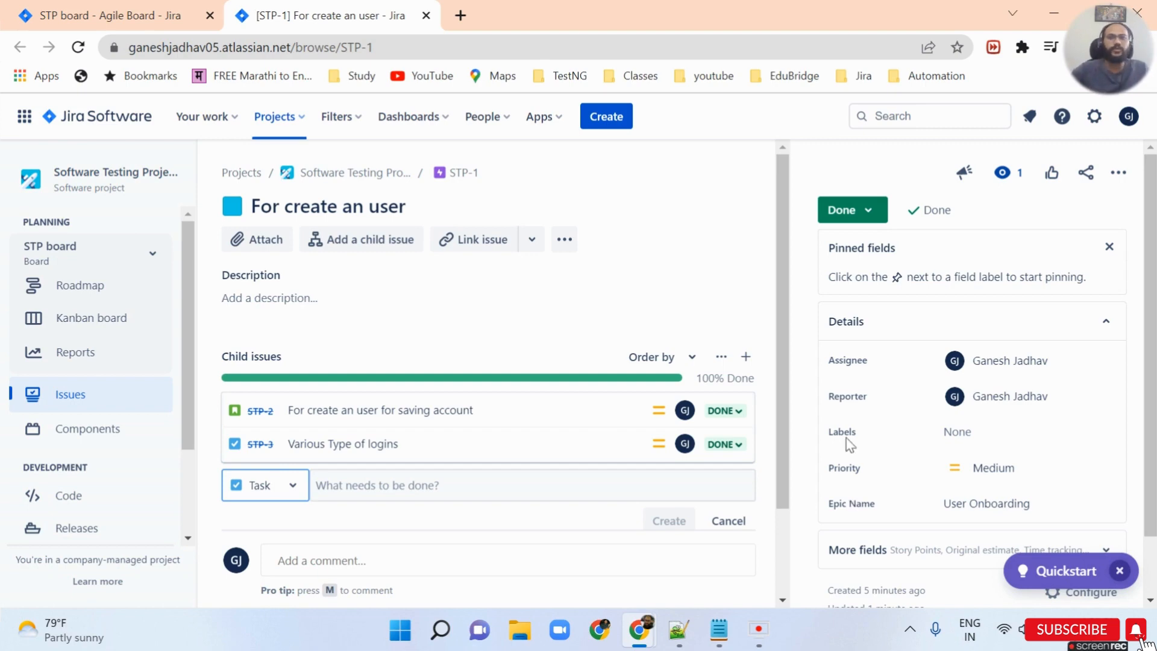
click(642, 194)
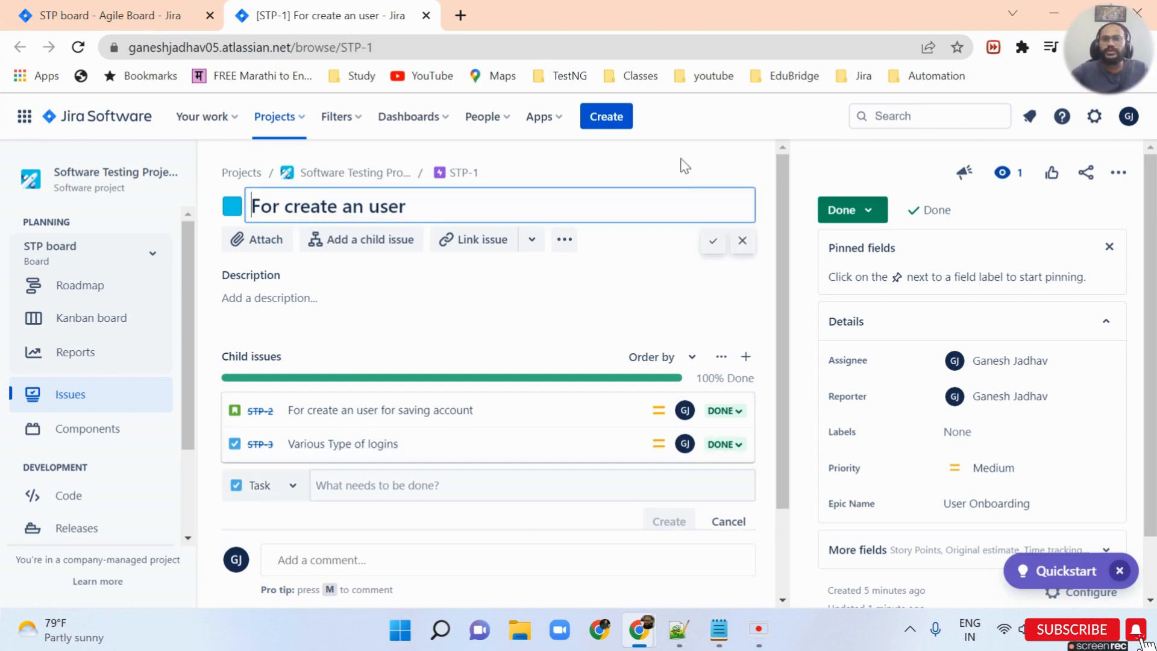
click(684, 159)
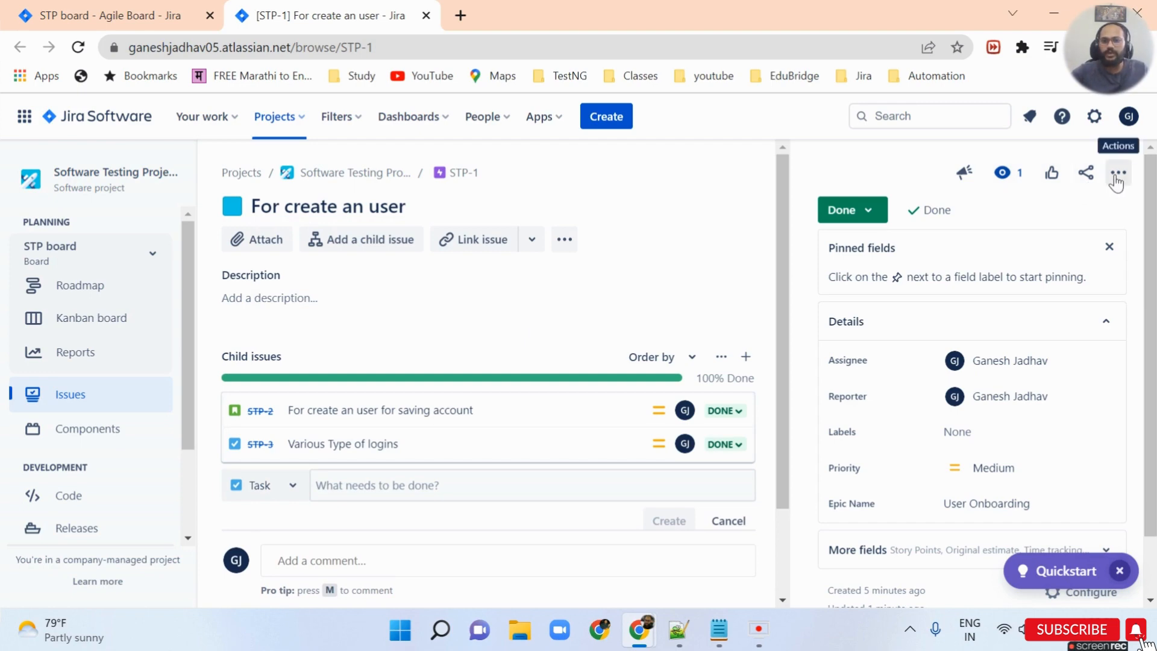
Step: From Projects > Create project, review the Scrum template's details and issue types
click(304, 125)
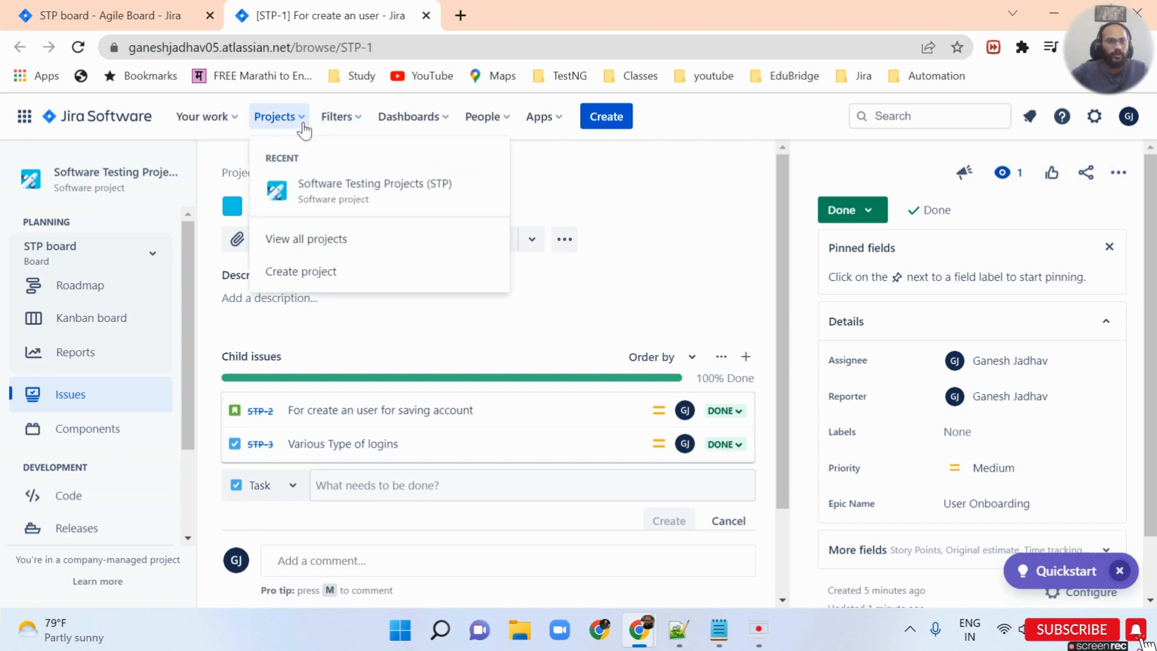
click(293, 272)
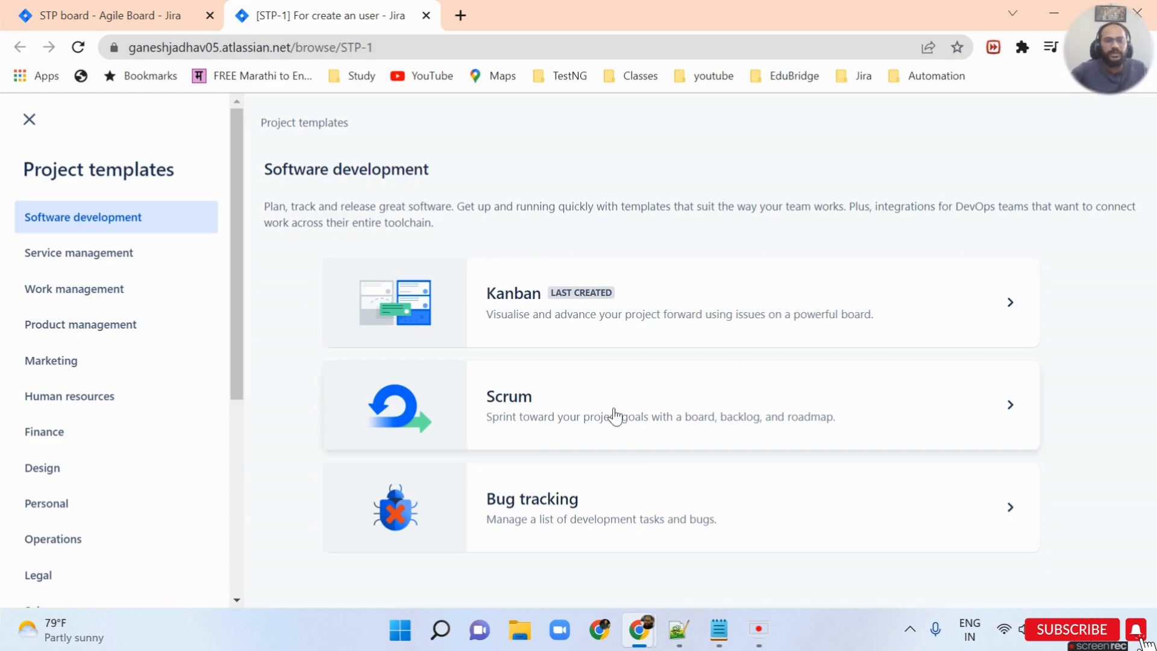
click(544, 415)
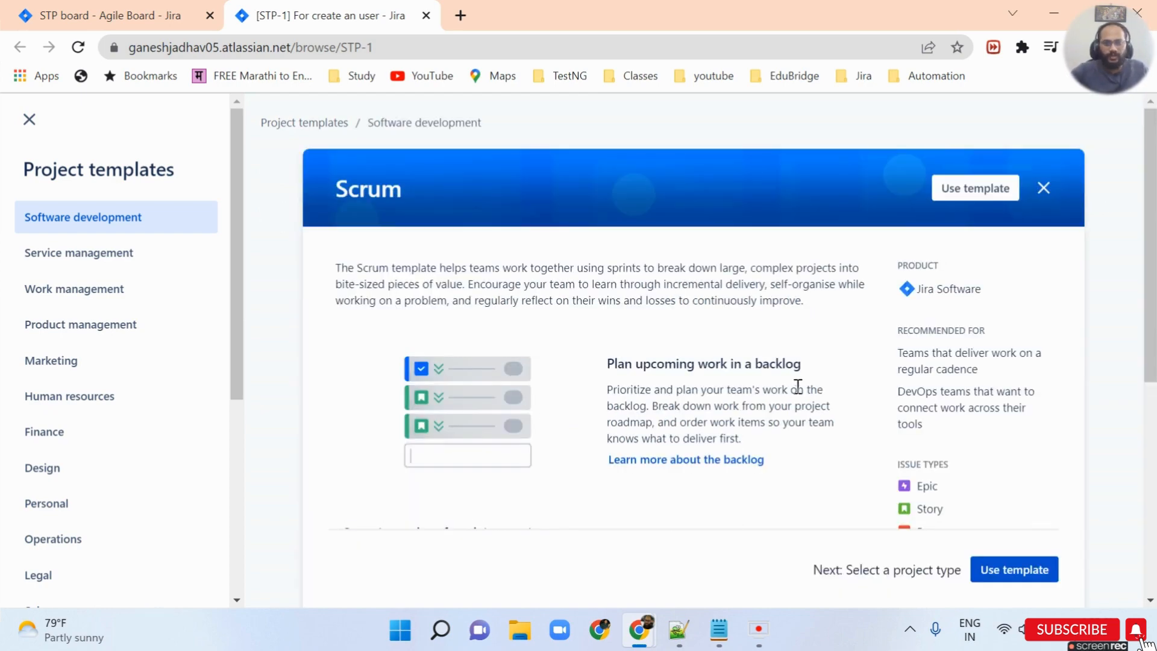
scroll(798, 385, down, 4)
scroll(735, 367, down, 2)
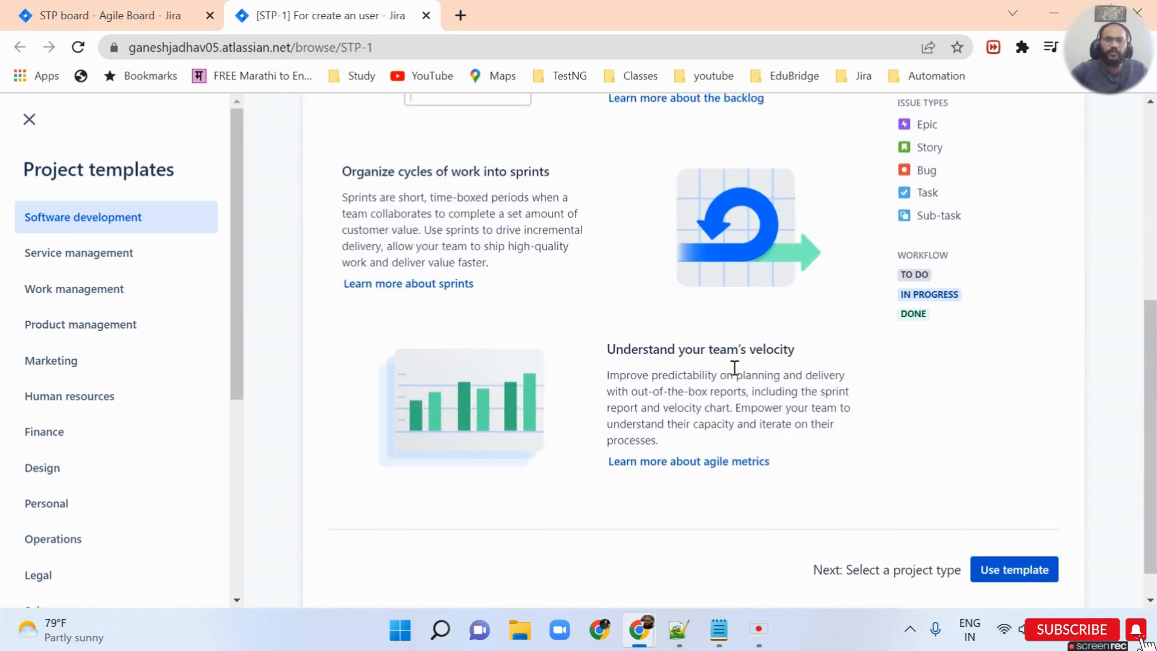
scroll(820, 364, down, 1)
scroll(830, 362, up, 6)
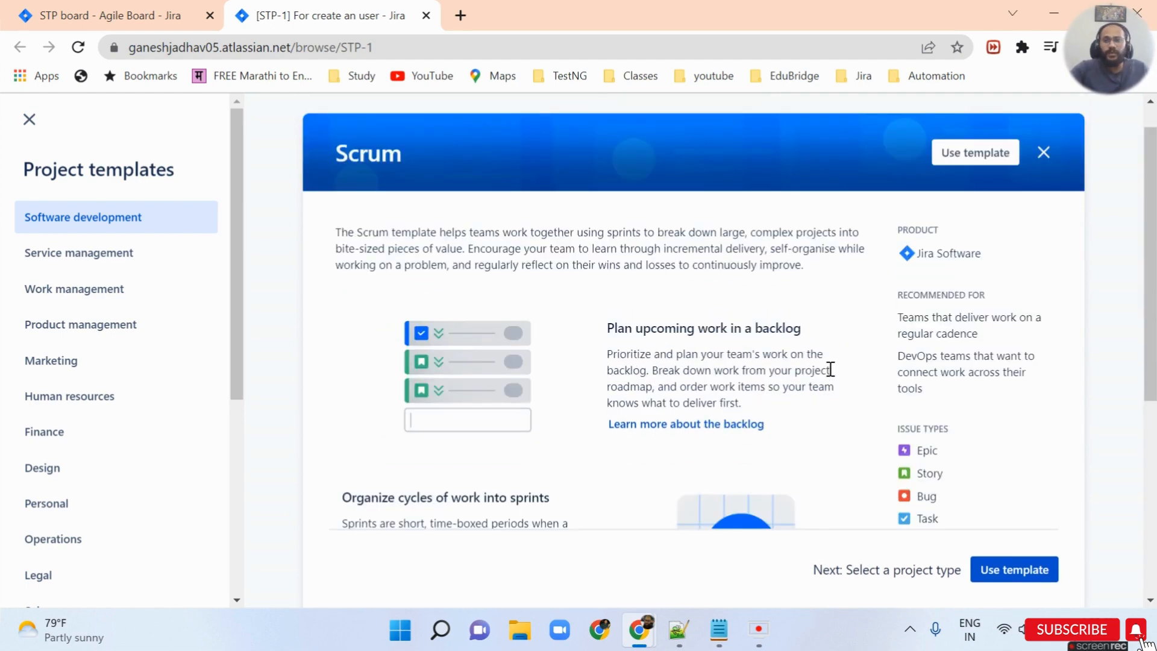
scroll(832, 365, down, 2)
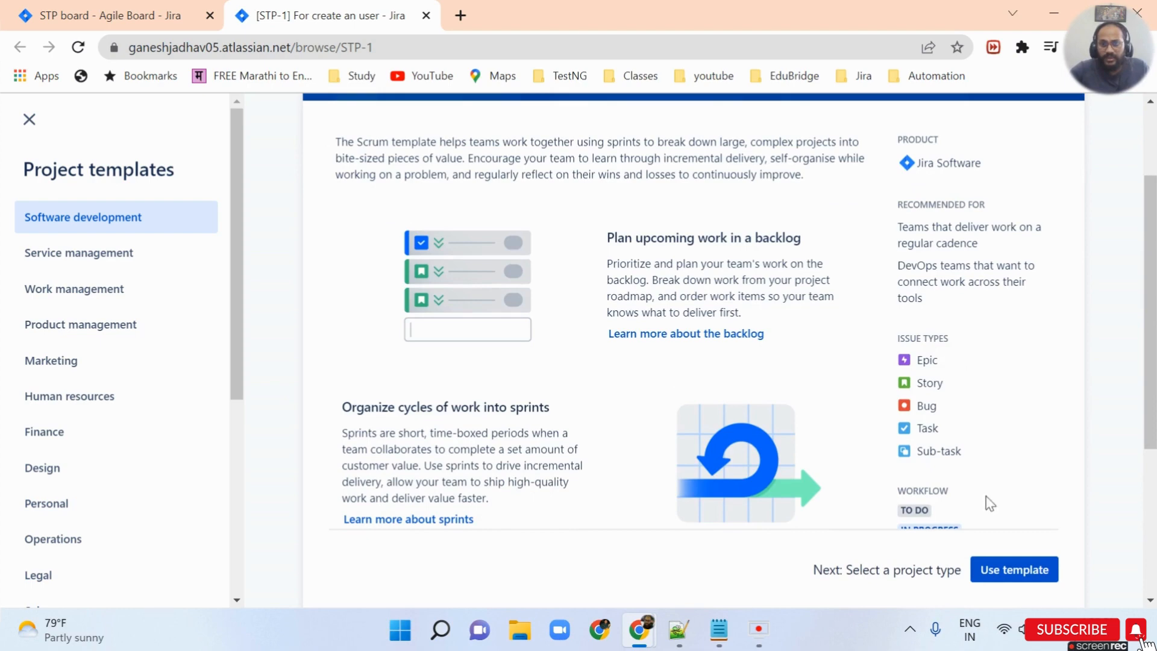
scroll(965, 426, down, 1)
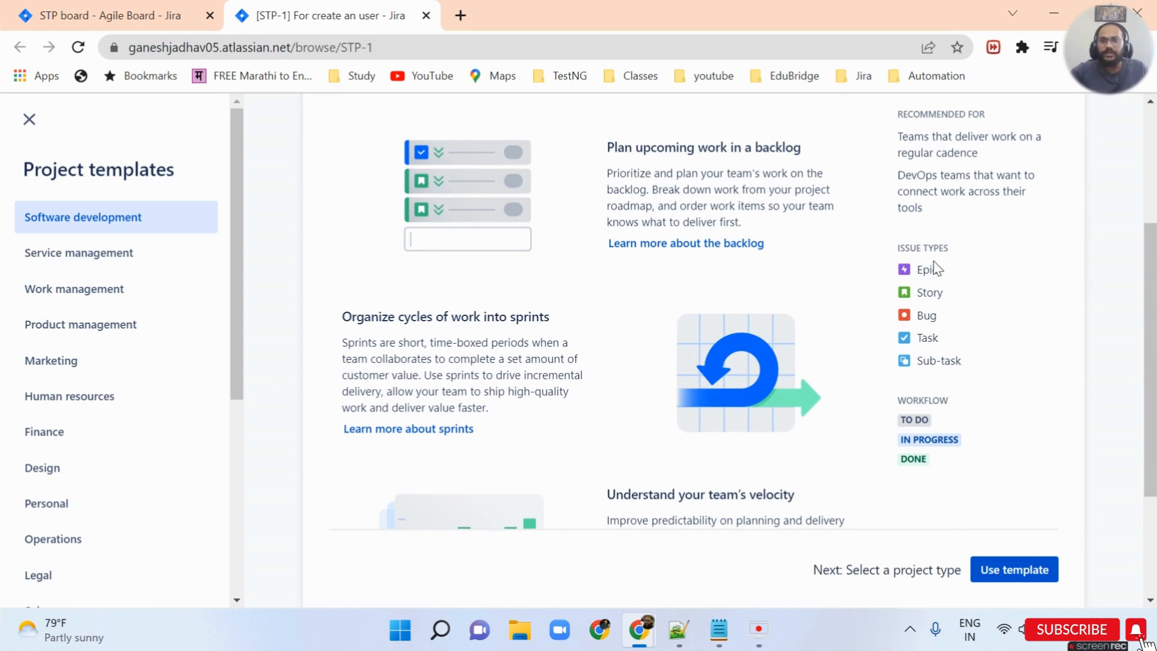
Step: Use the Scrum template and choose a company-managed project type
click(1009, 571)
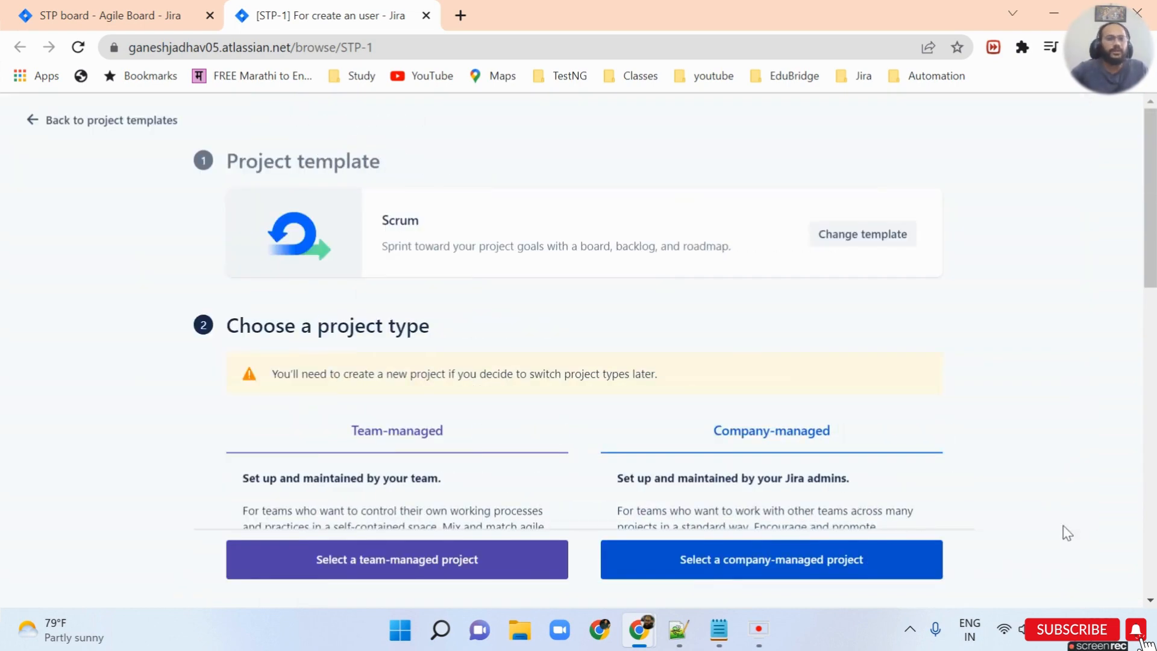
scroll(834, 408, down, 3)
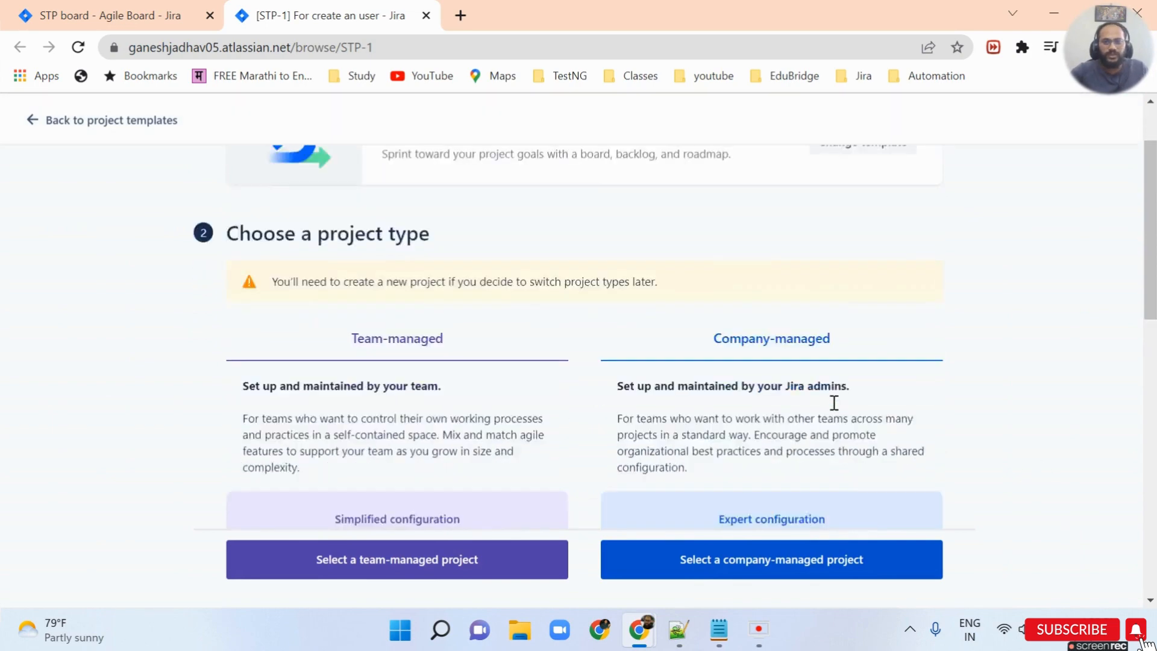
scroll(841, 398, down, 5)
scroll(844, 398, up, 5)
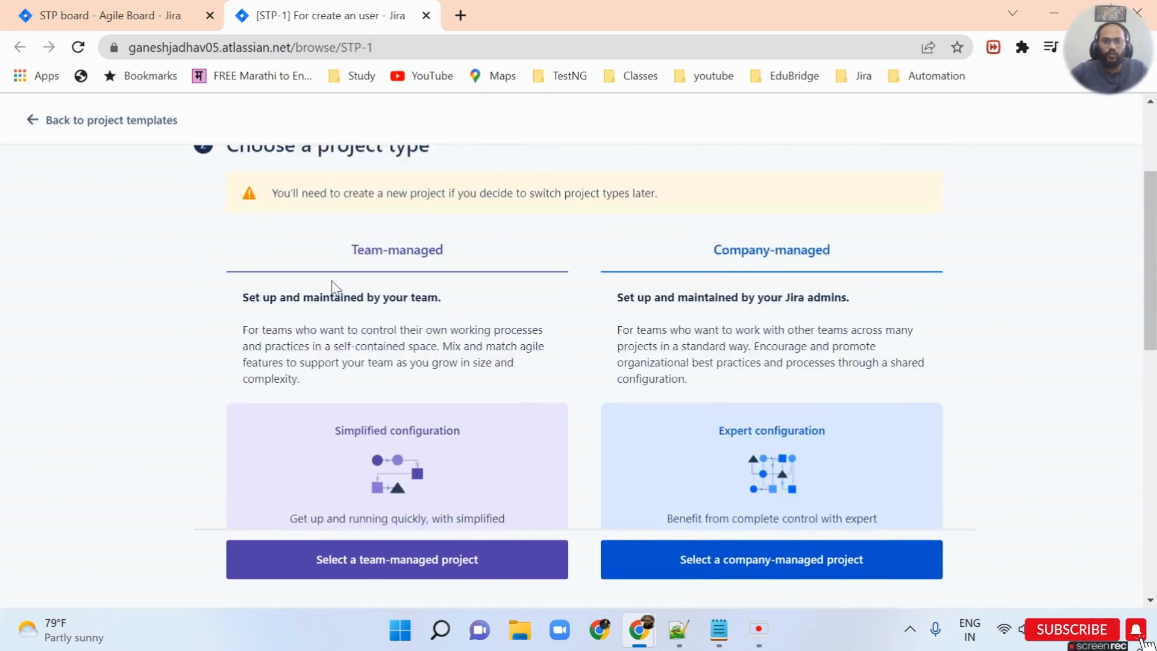
scroll(787, 383, up, 3)
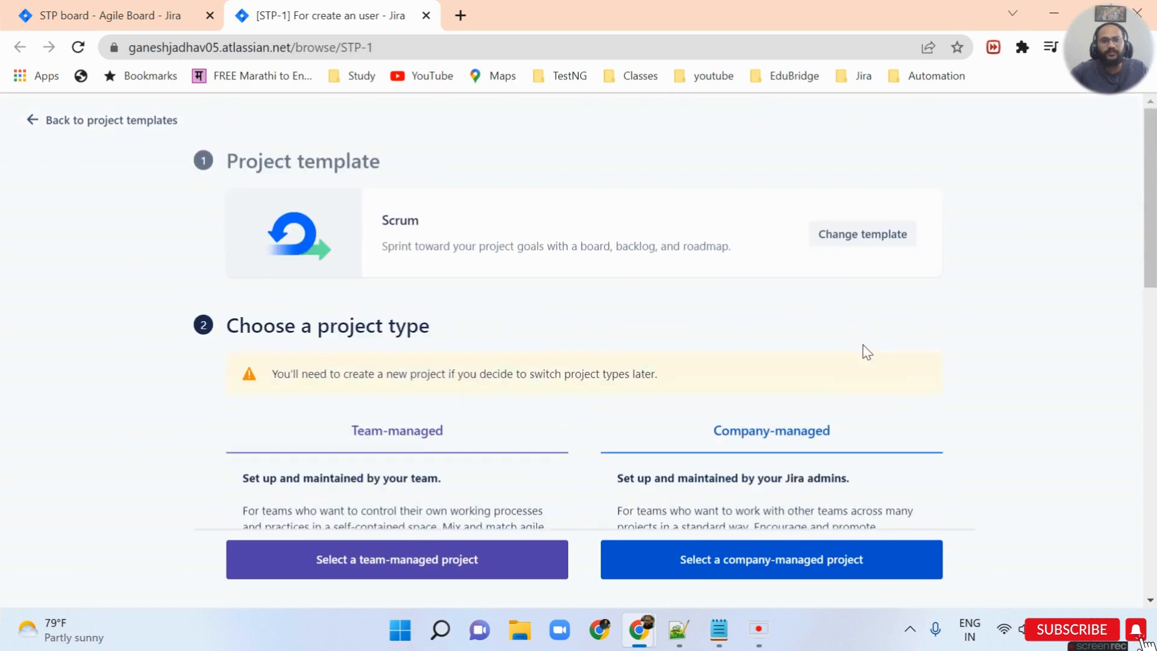
scroll(900, 376, down, 6)
scroll(898, 367, up, 3)
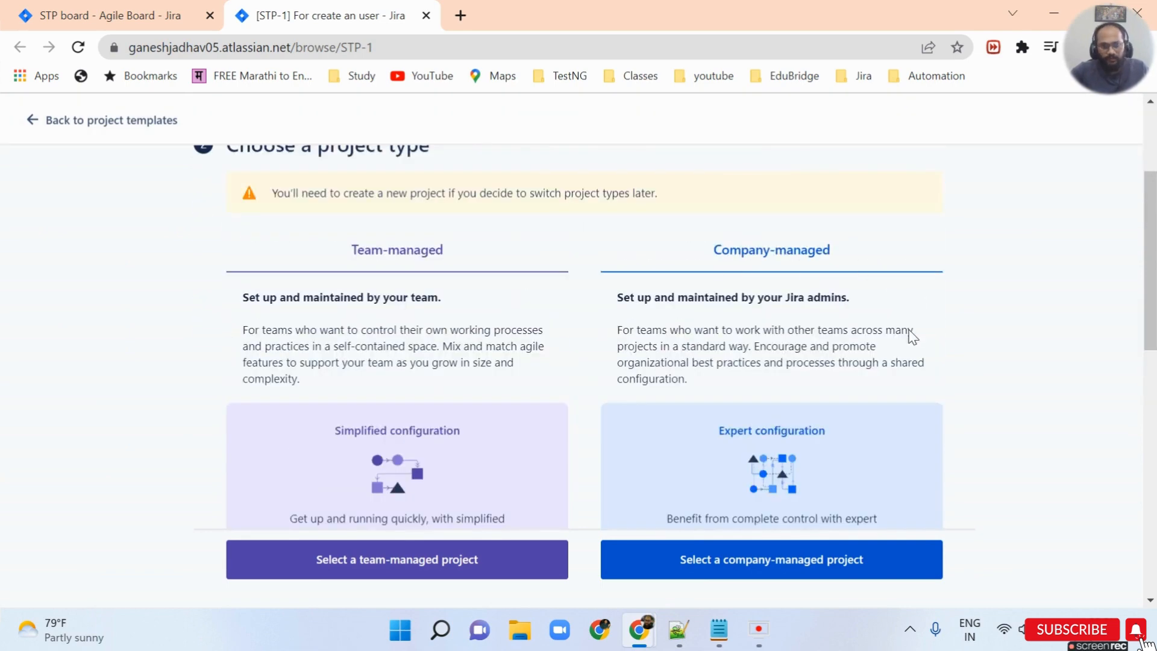
scroll(911, 337, down, 10)
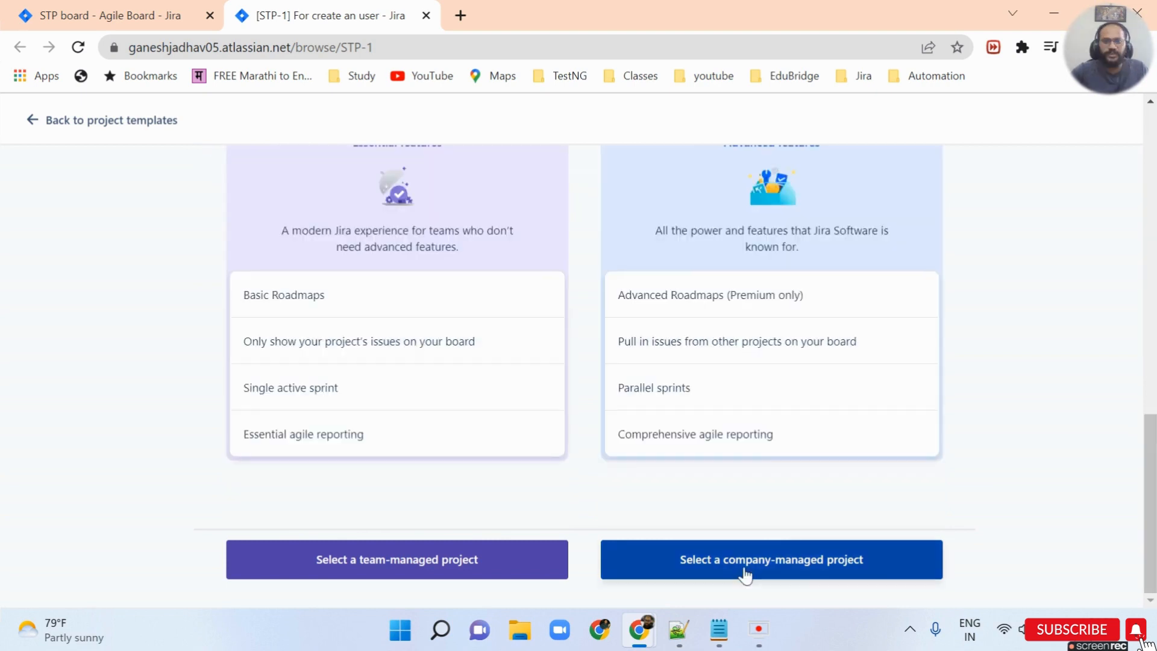
click(745, 575)
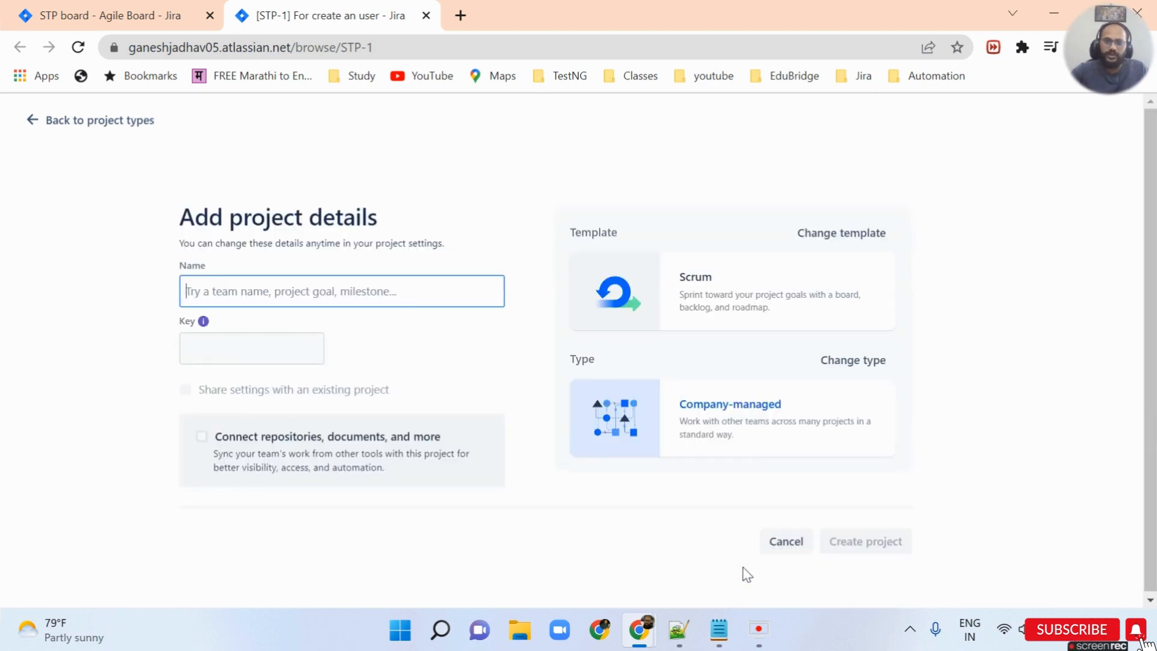
Step: Name the project Scrum Quality Engineering, keep it company-managed, and create it
click(309, 290)
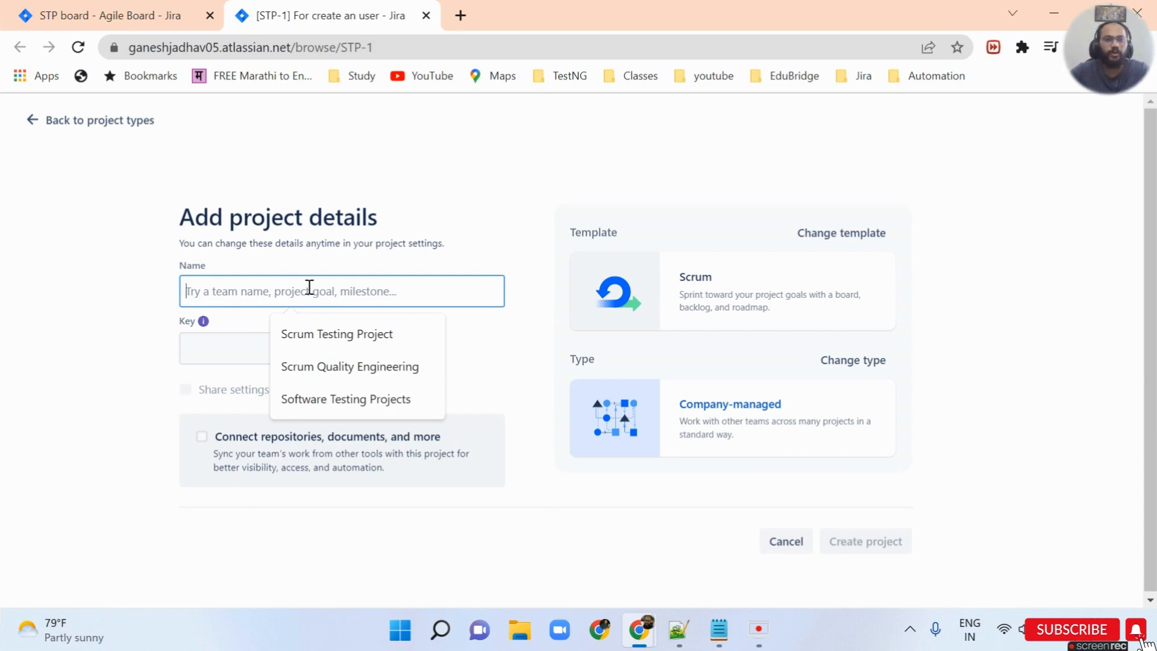
click(354, 366)
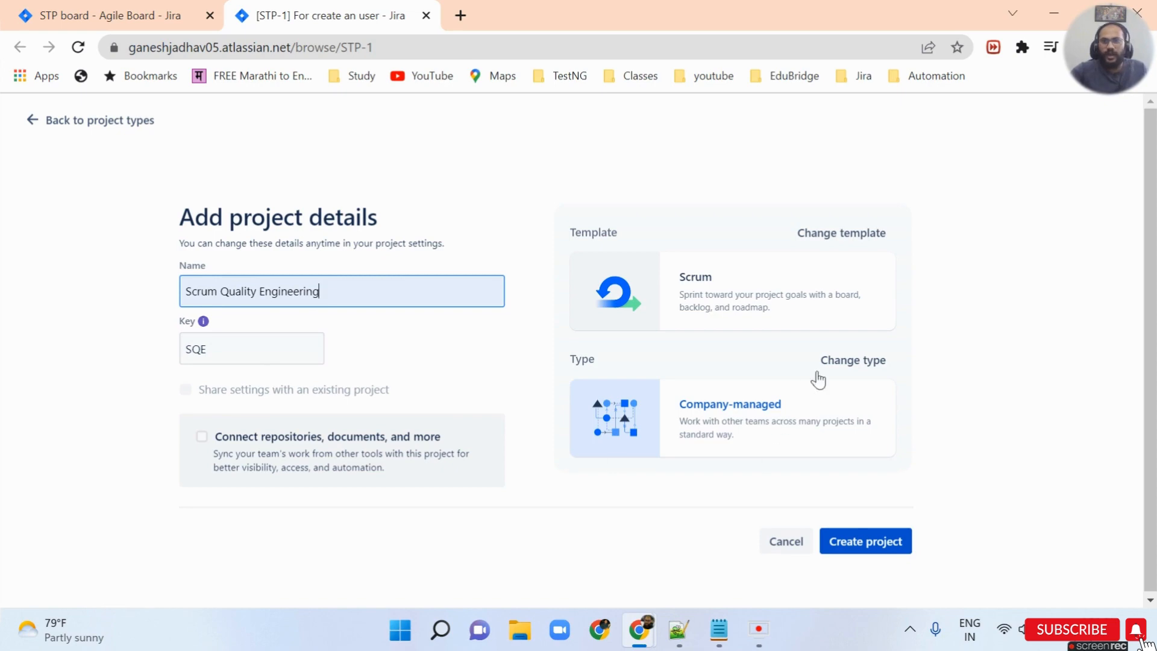
click(848, 374)
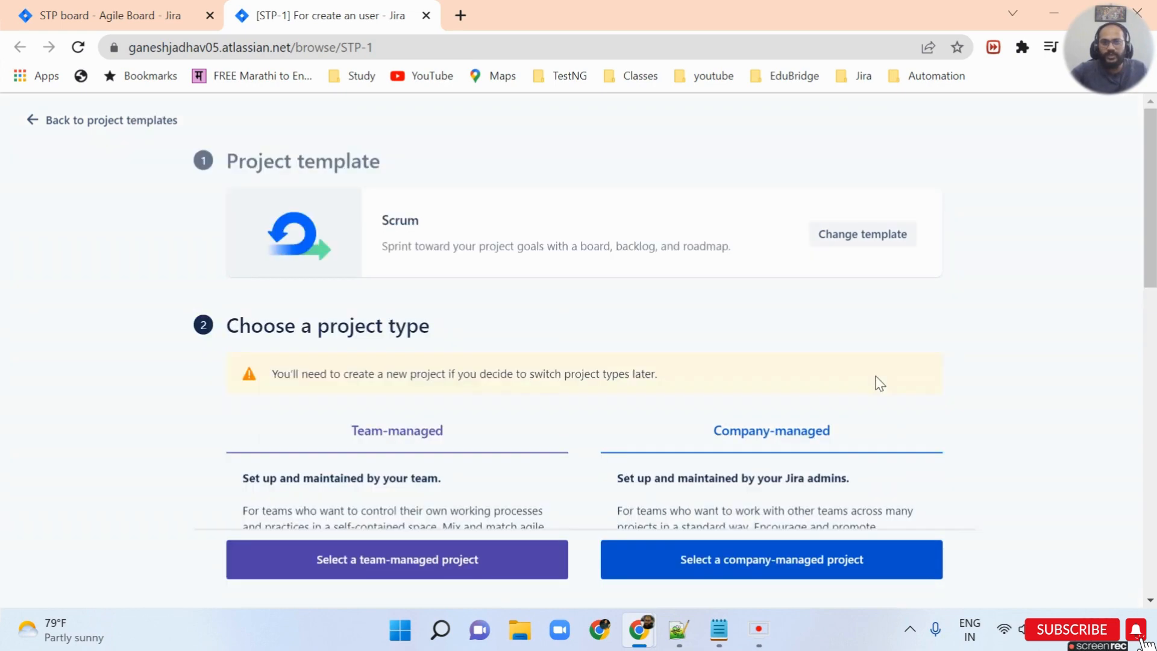
scroll(830, 472, down, 5)
scroll(830, 472, down, 3)
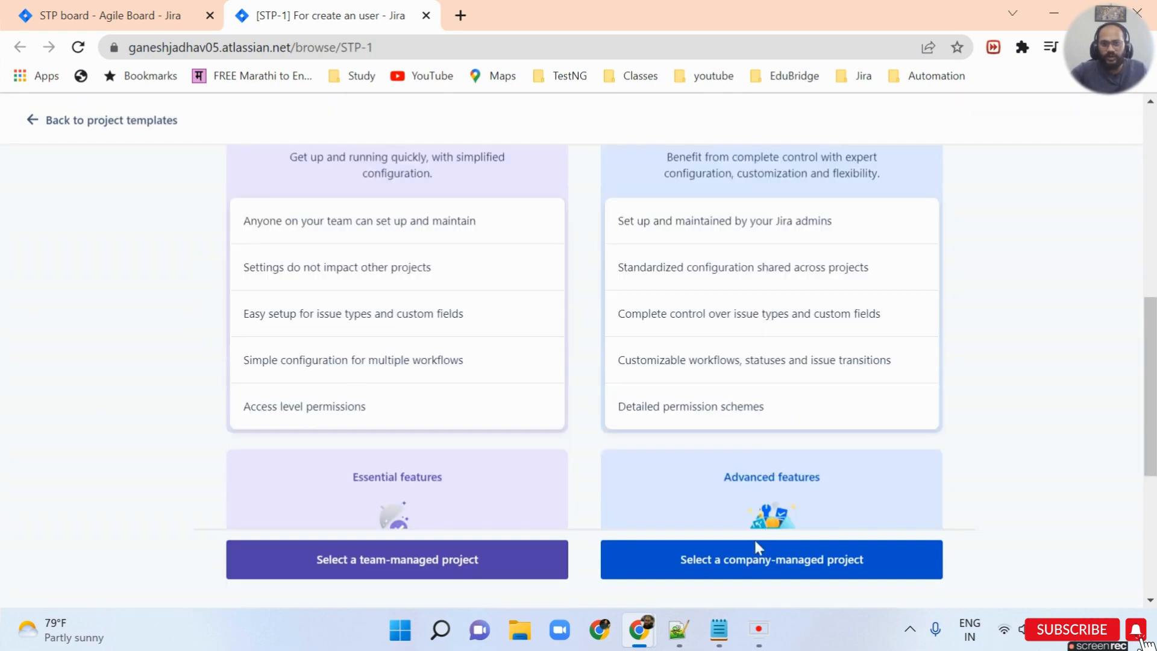
click(763, 561)
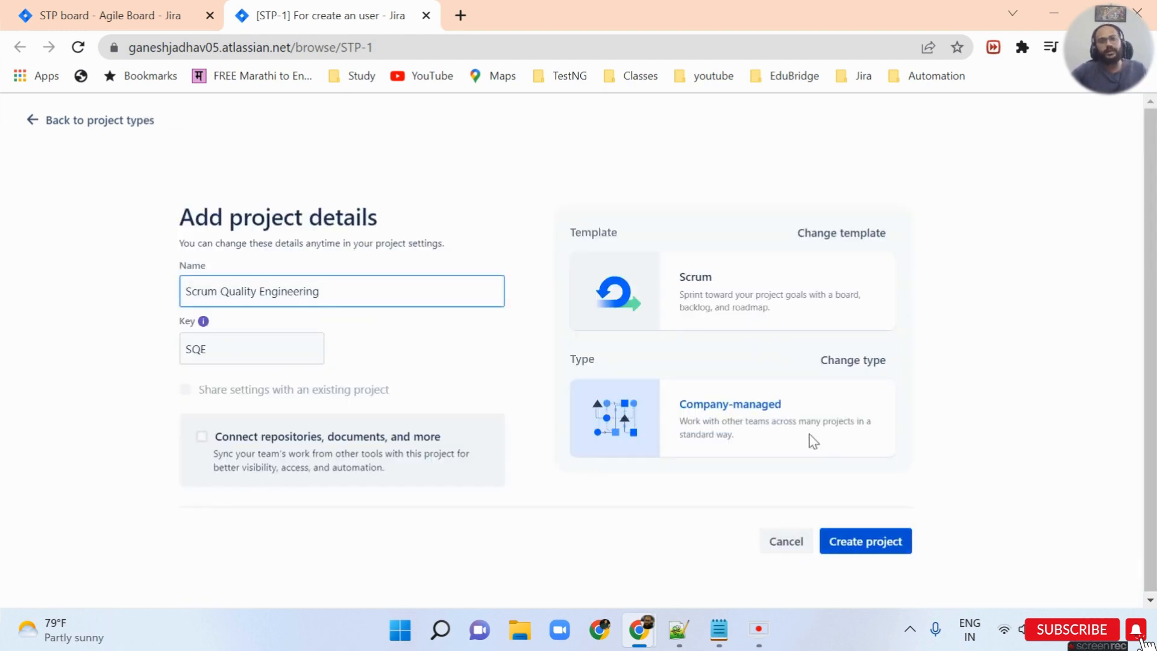
click(857, 546)
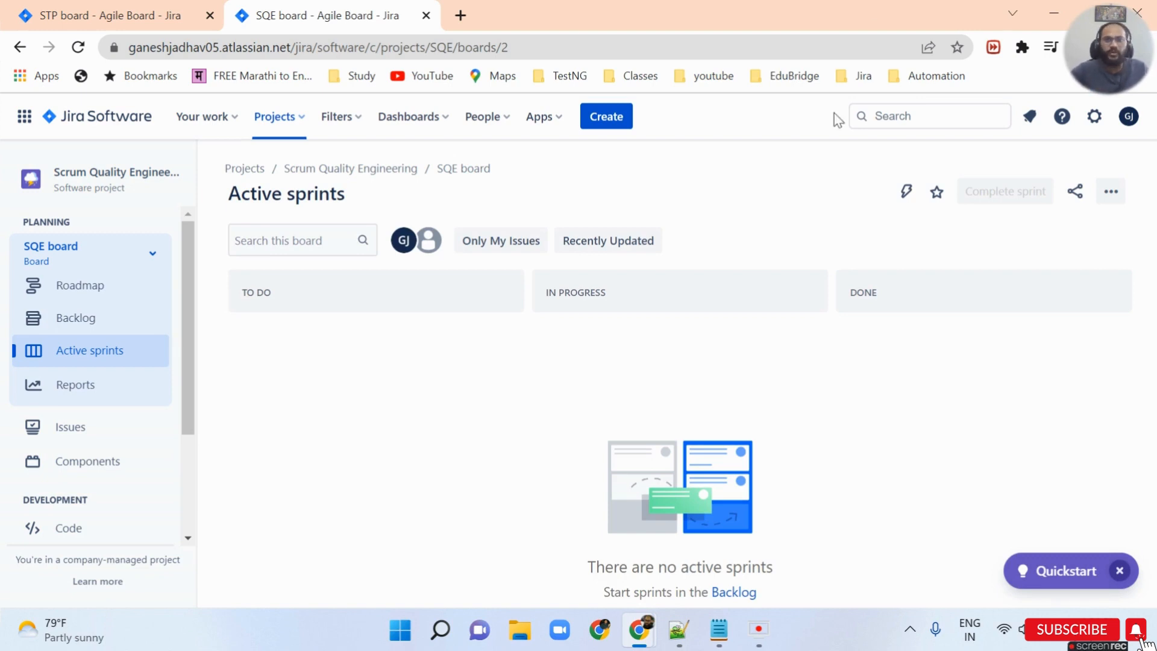
Step: Start a new issue in SQE with issue type Epic
click(604, 122)
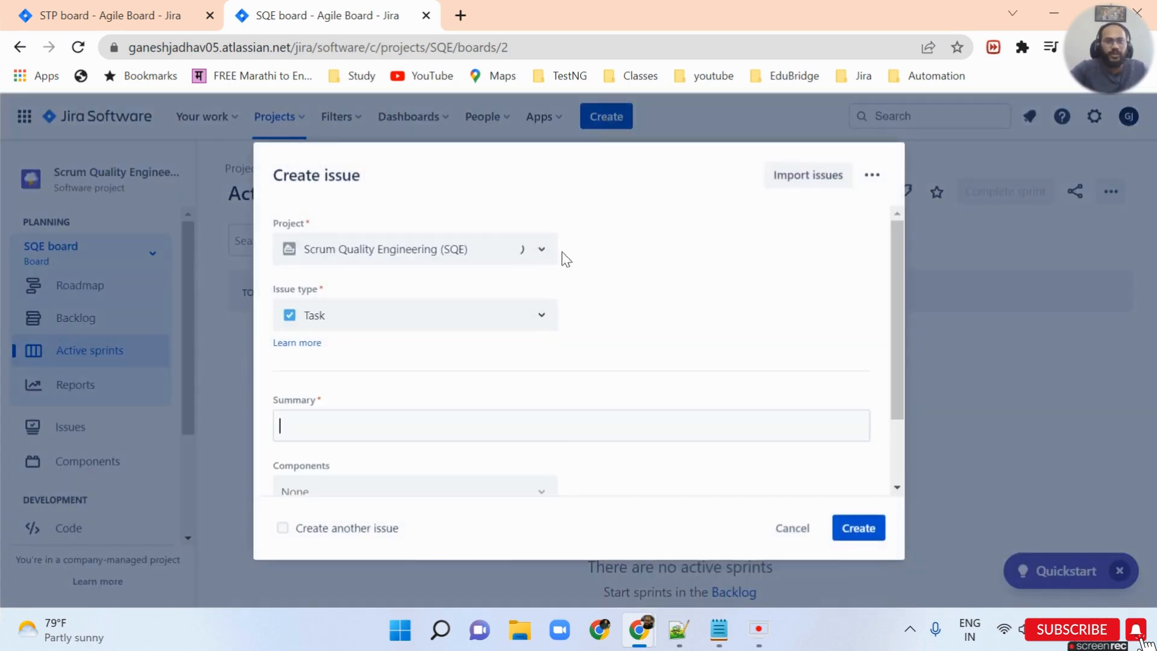
click(545, 324)
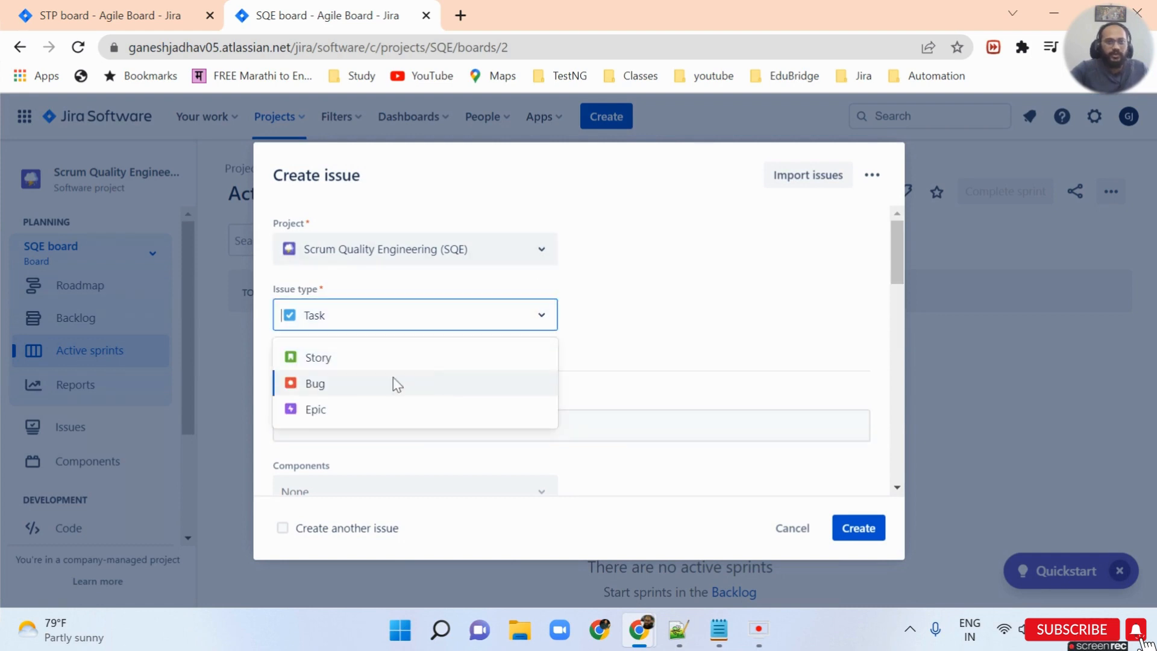
click(331, 415)
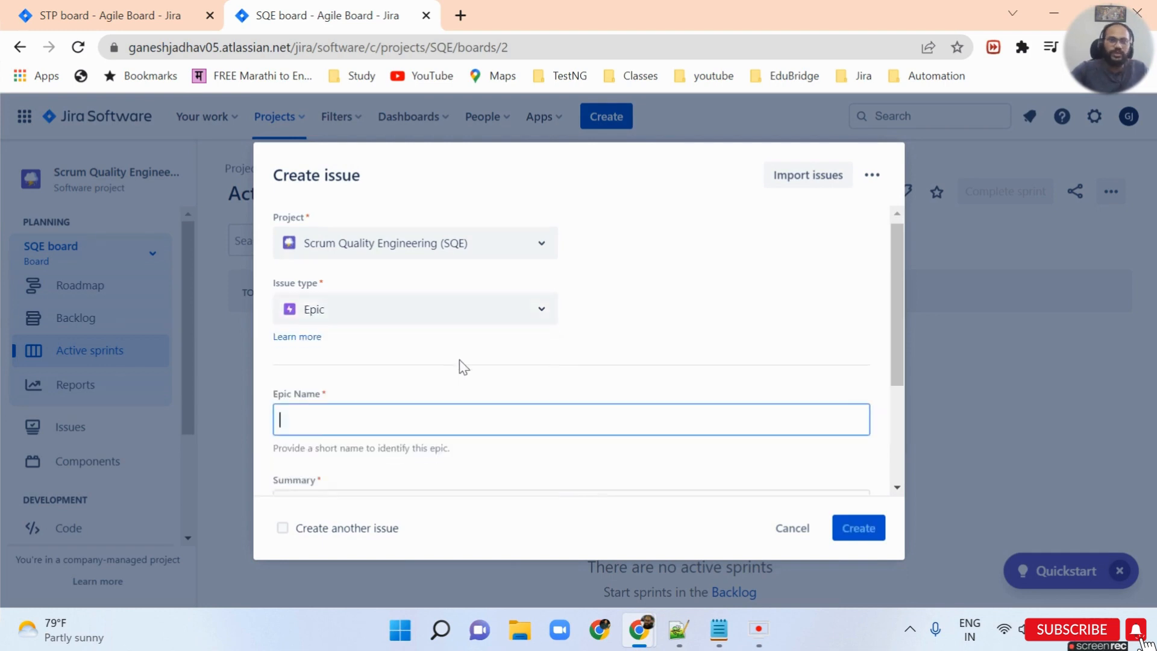
scroll(463, 366, down, 3)
Step: Fill in Epic Name Login Management and the summary, assign it to myself, and submit
click(328, 259)
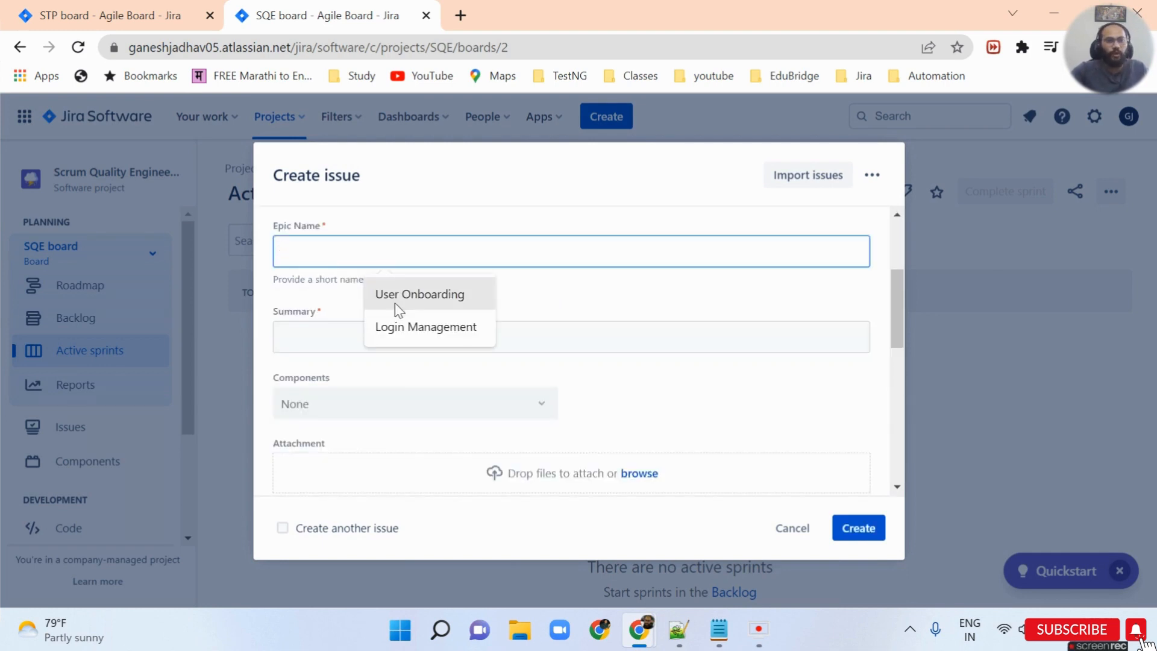
click(409, 328)
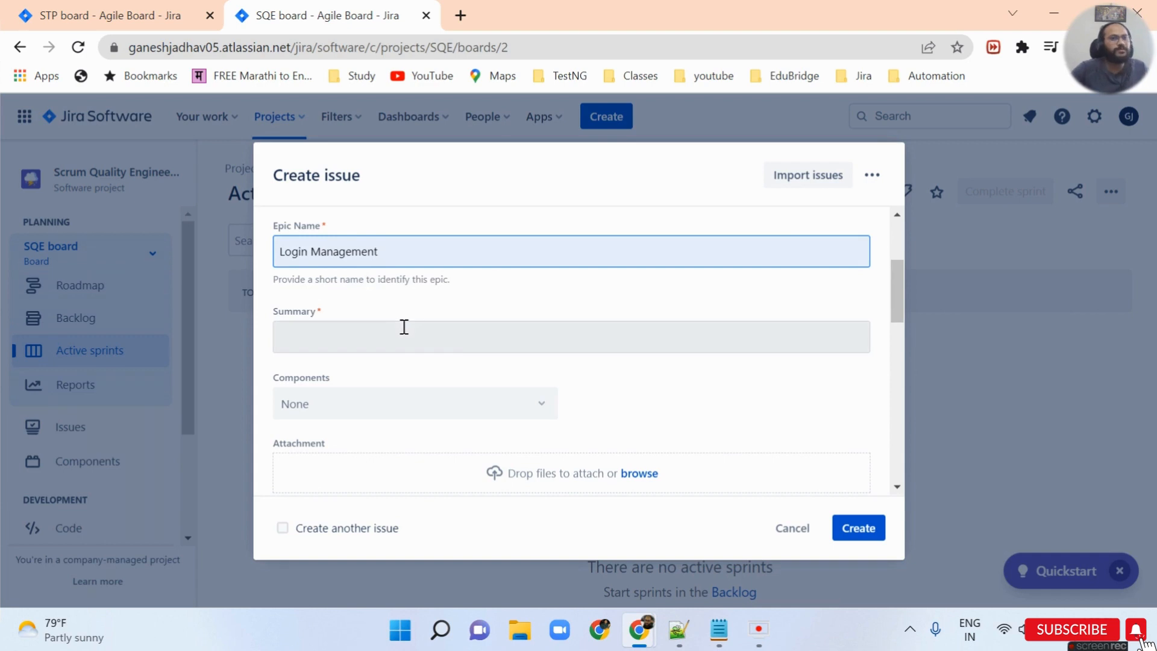
click(398, 339)
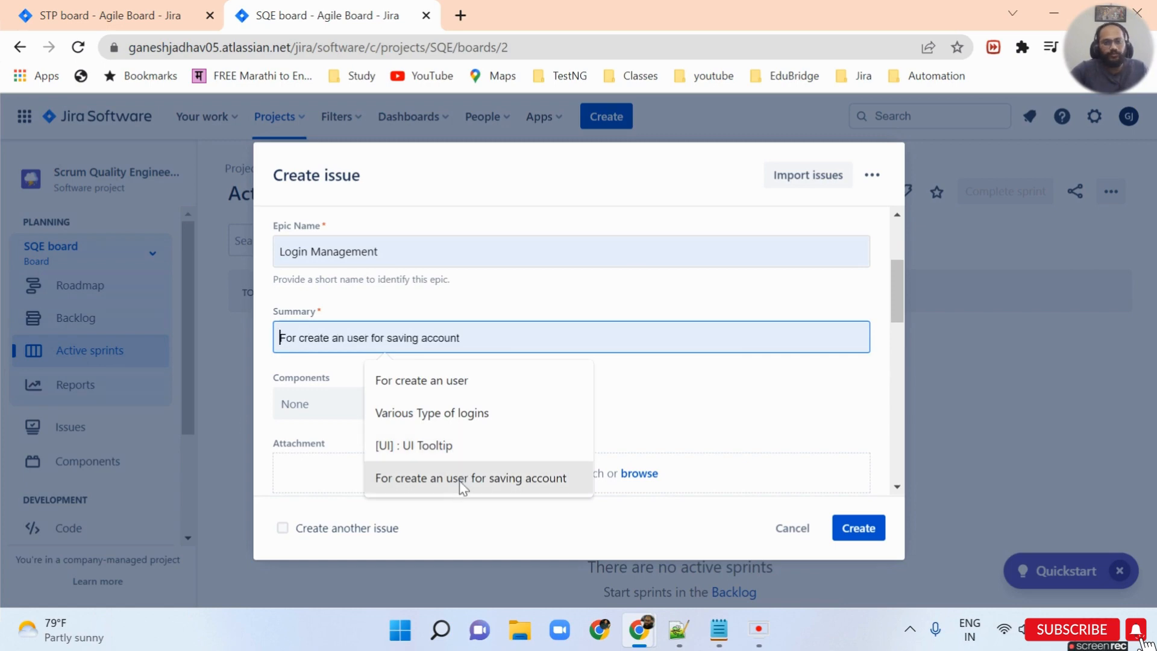
click(445, 452)
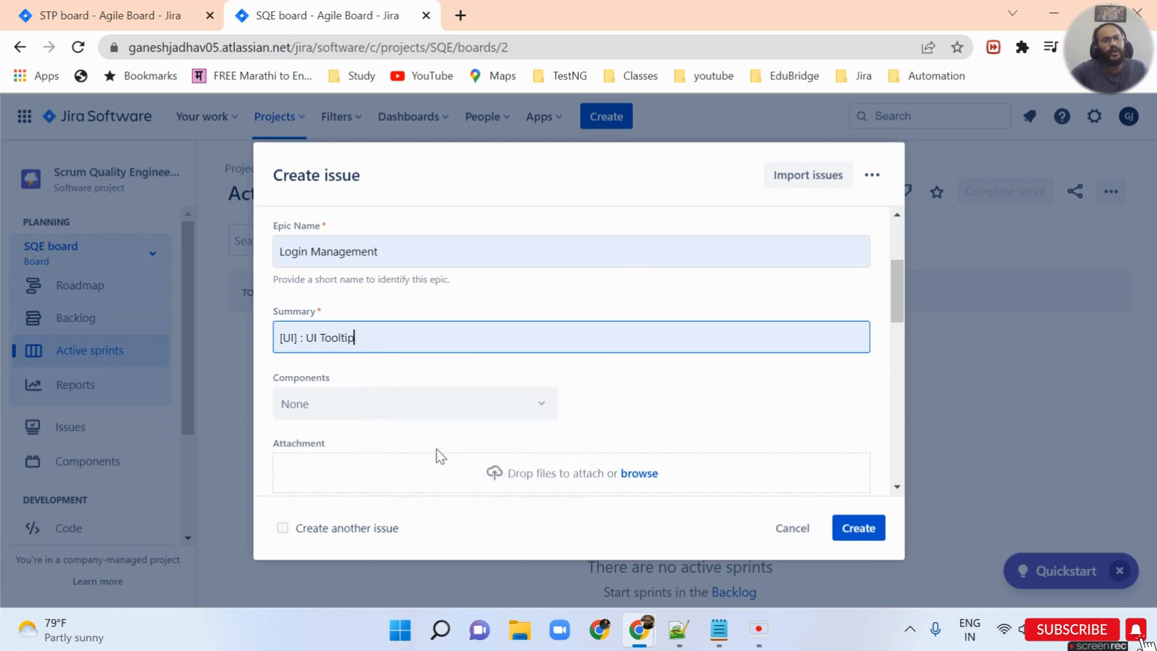
scroll(542, 374, down, 4)
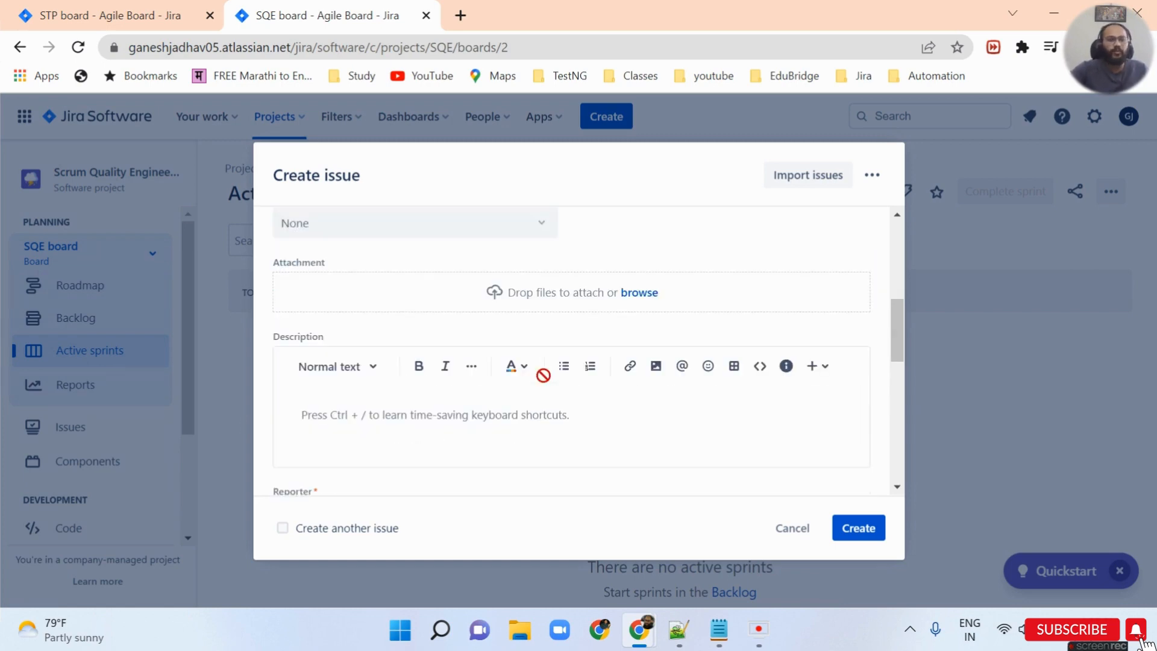
scroll(545, 379, down, 5)
click(306, 338)
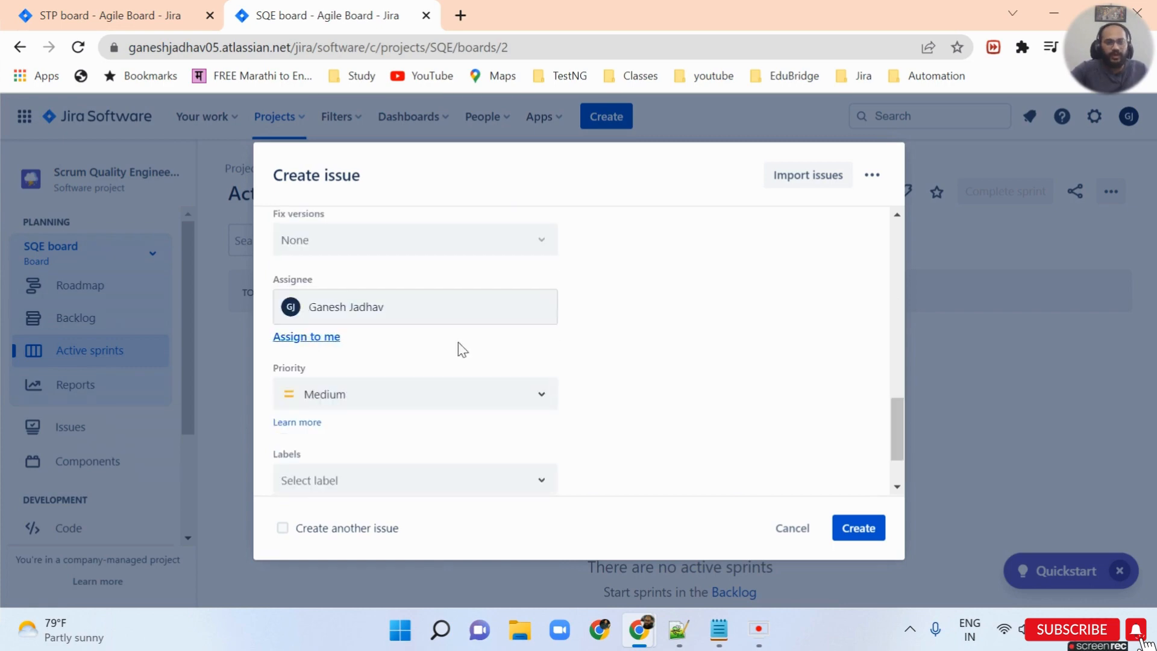
scroll(490, 354, up, 1)
scroll(506, 362, down, 3)
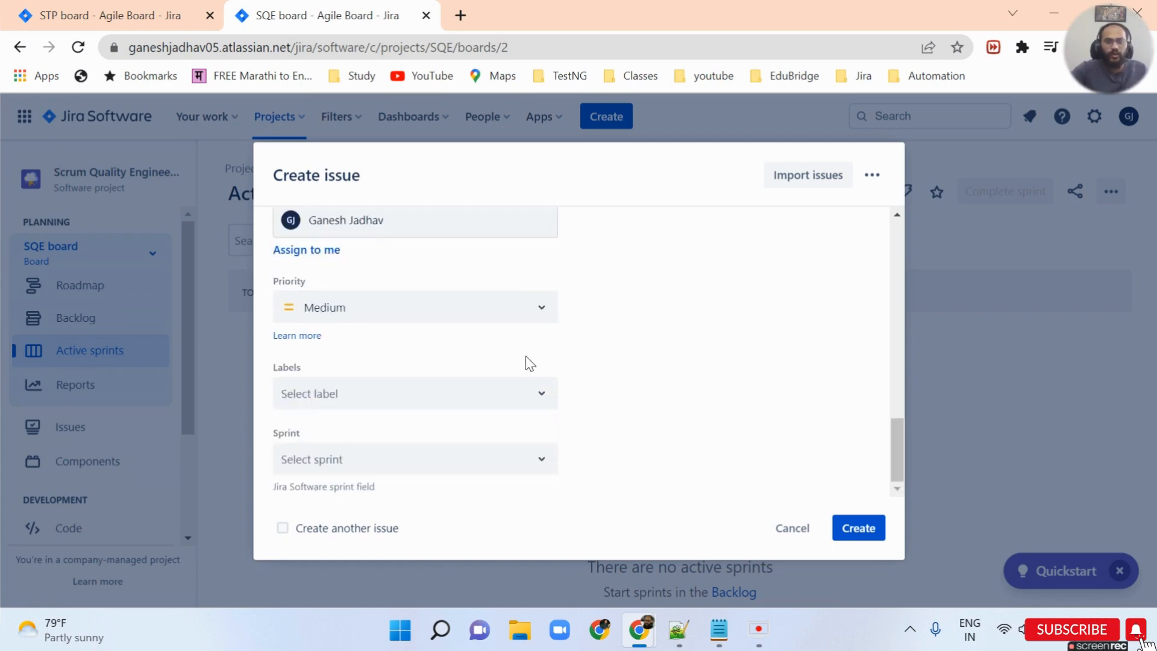
click(858, 527)
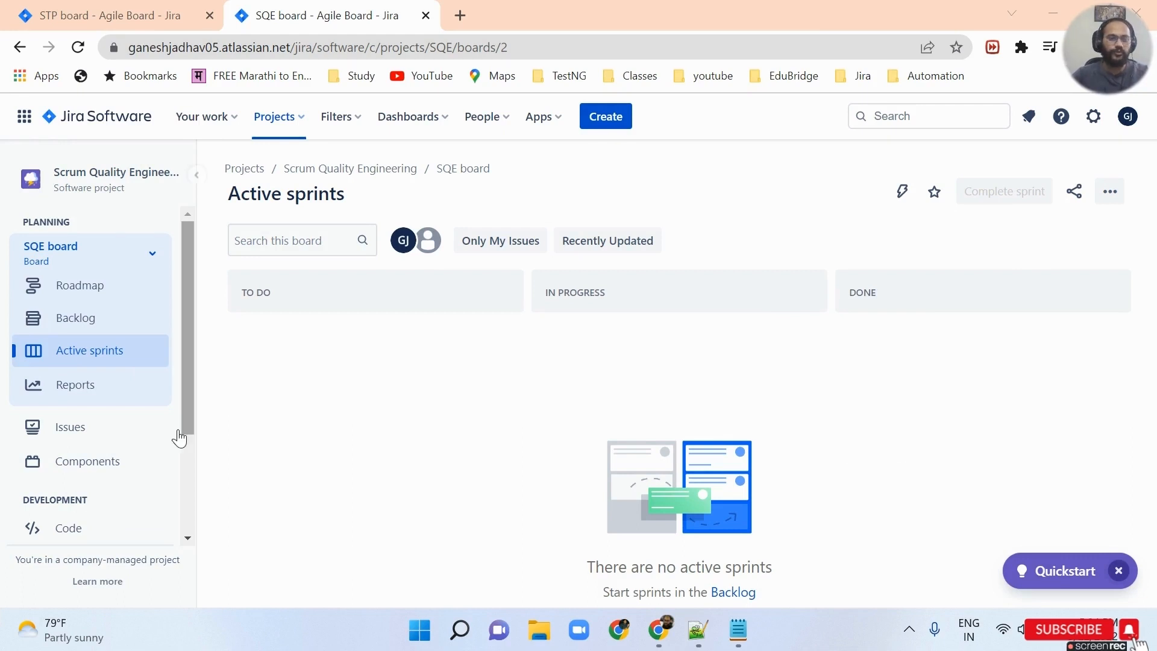
Step: Start a new Story issue with the summary Testing2
click(606, 121)
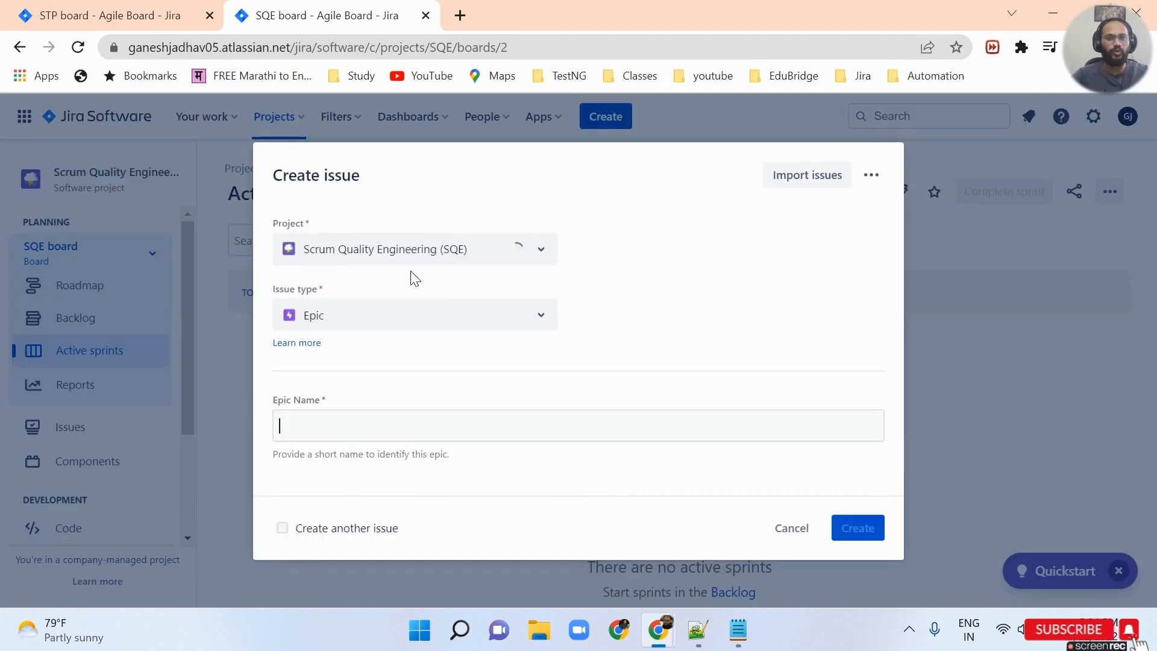
click(492, 326)
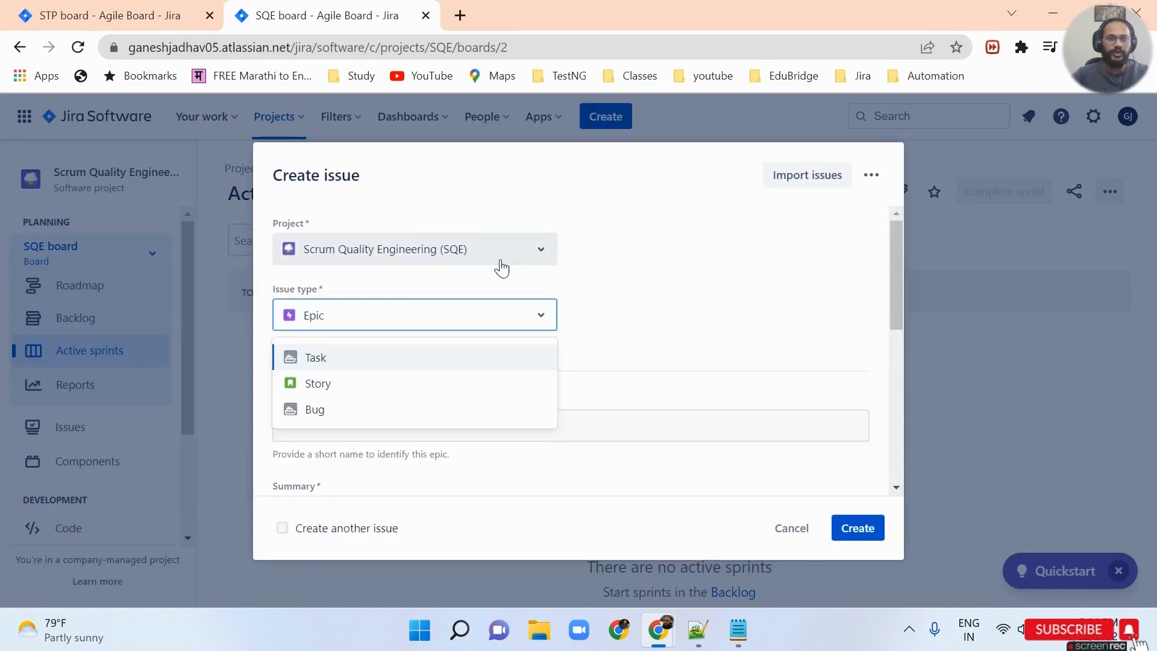
click(335, 385)
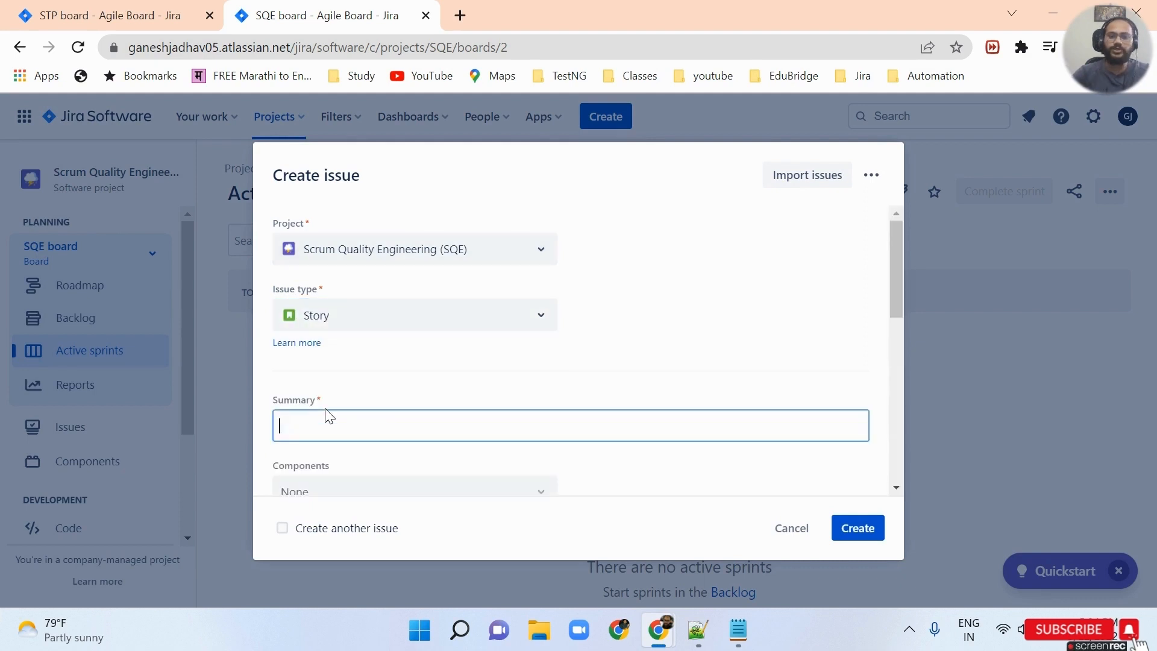
text(D)
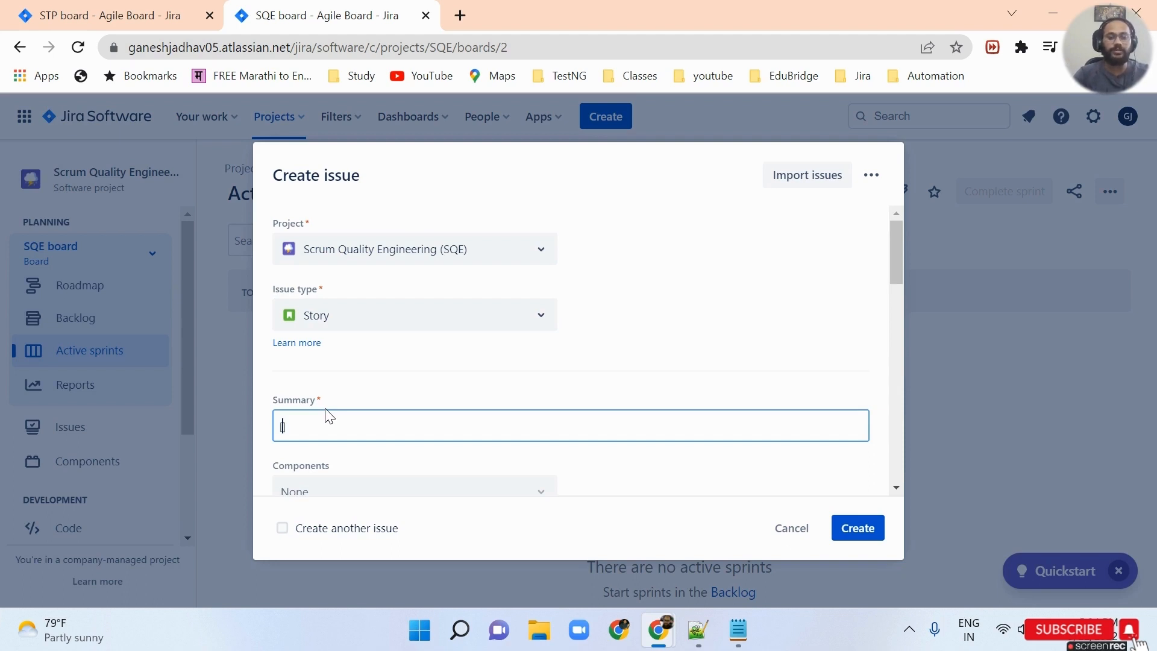
key(BackSpace)
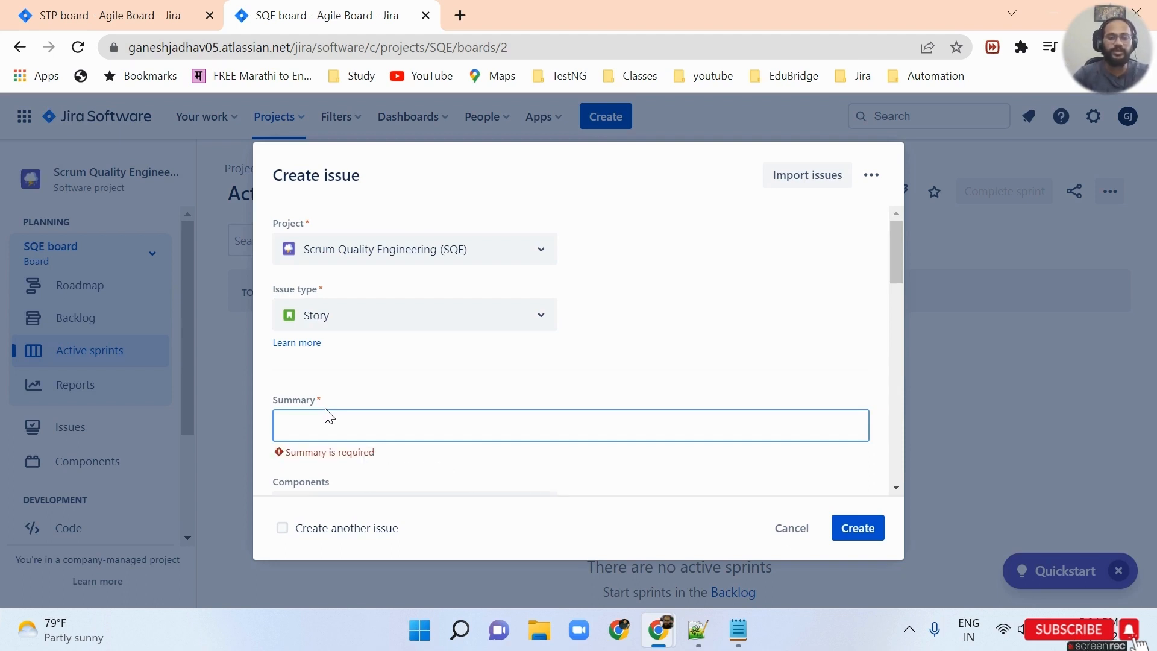
text(Testing2)
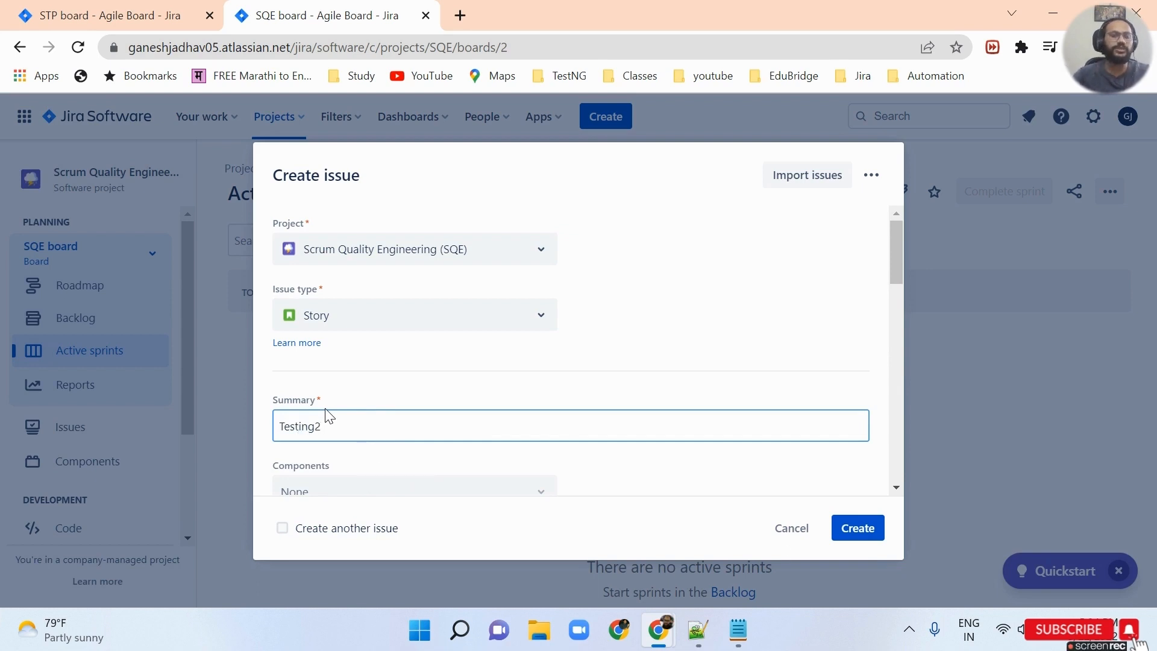
Step: Assign the story to myself, link it to the Login Management epic, and create it
scroll(445, 406, down, 3)
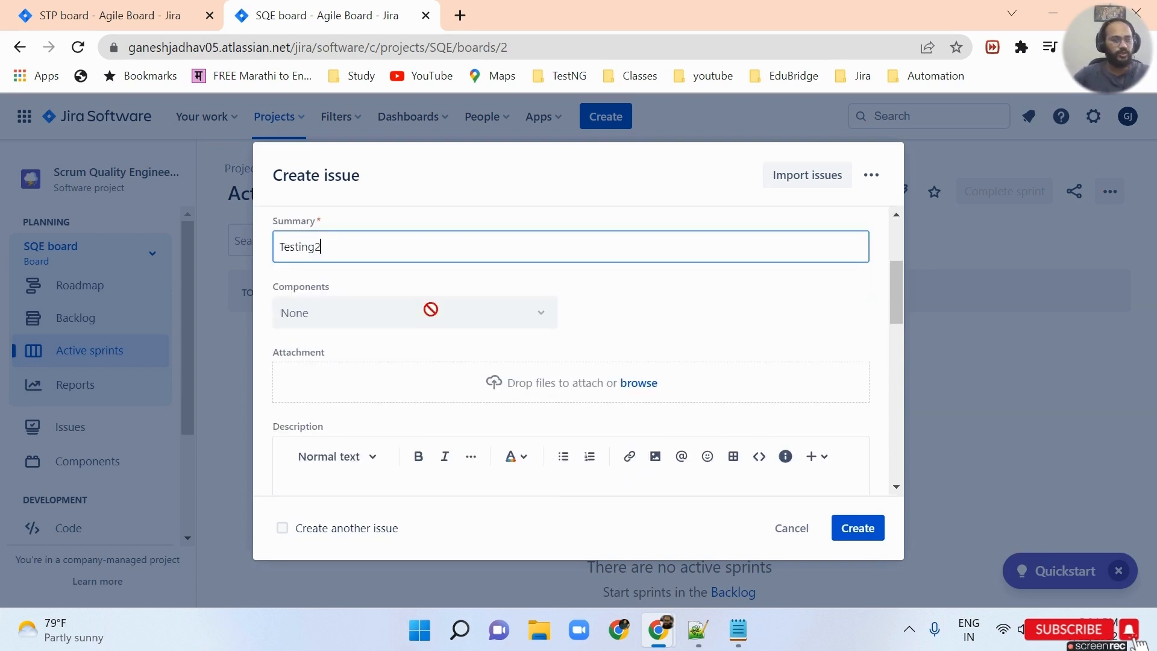
scroll(434, 310, down, 3)
scroll(374, 392, down, 2)
scroll(338, 434, down, 3)
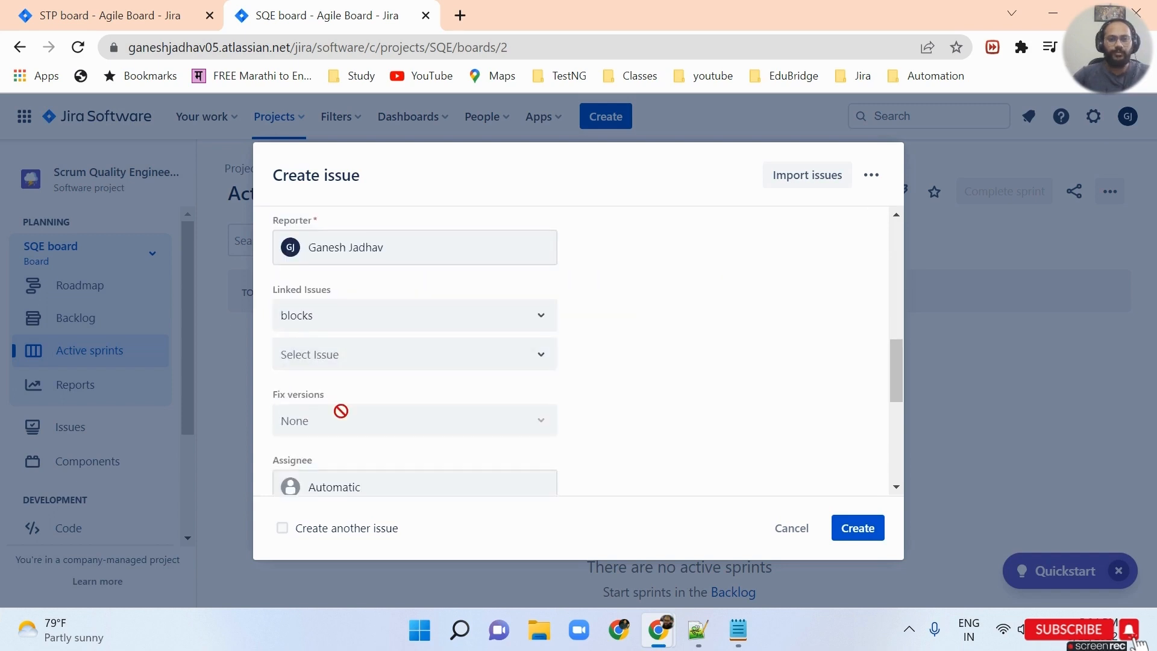
click(334, 428)
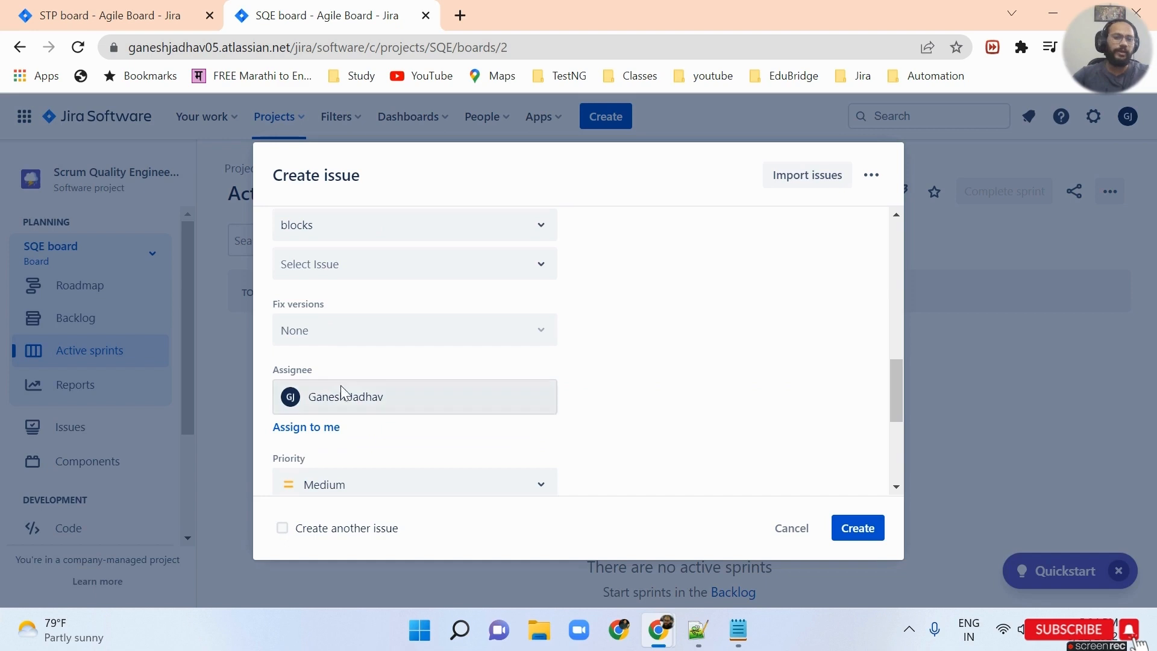
scroll(389, 428, down, 4)
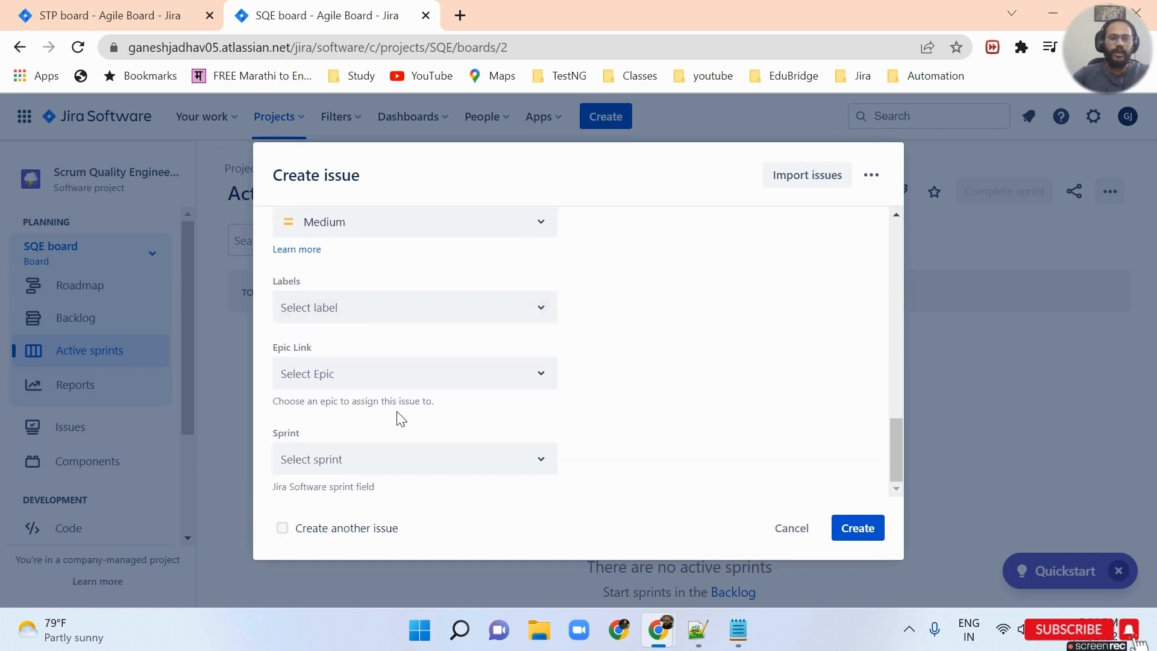
click(363, 383)
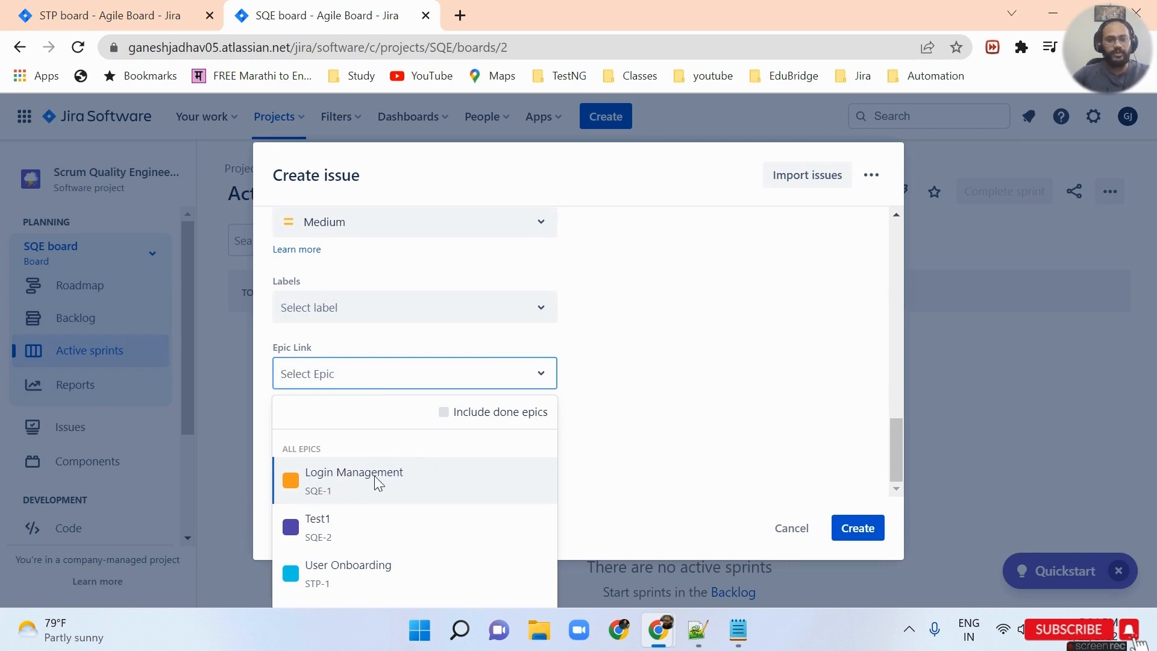
click(345, 488)
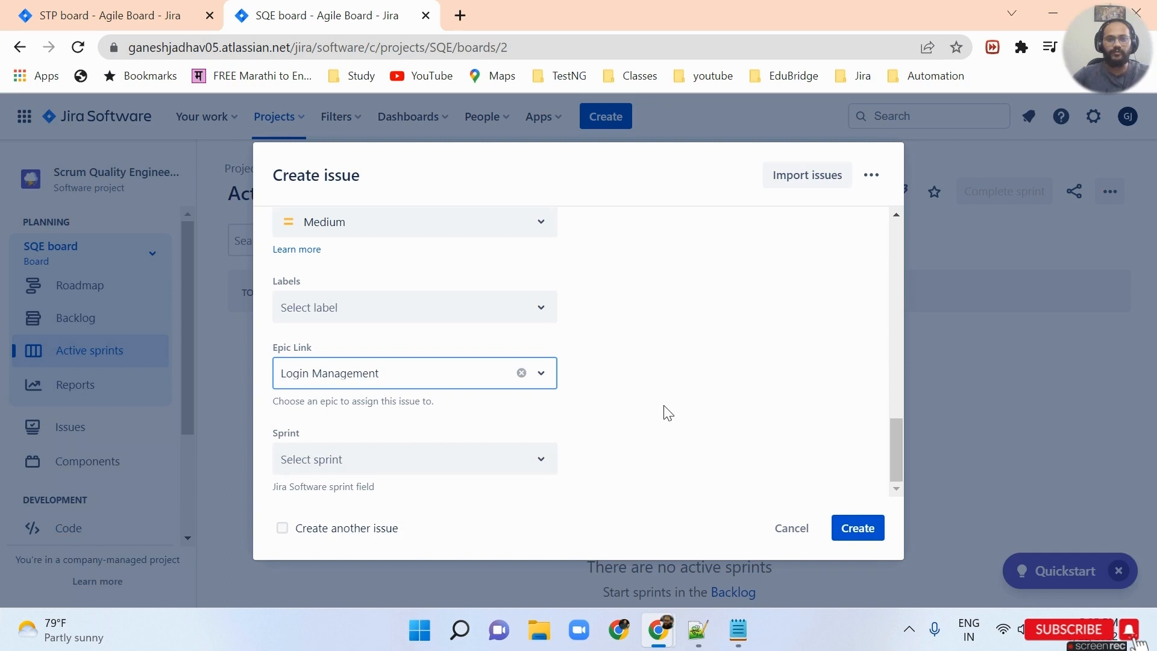
click(848, 529)
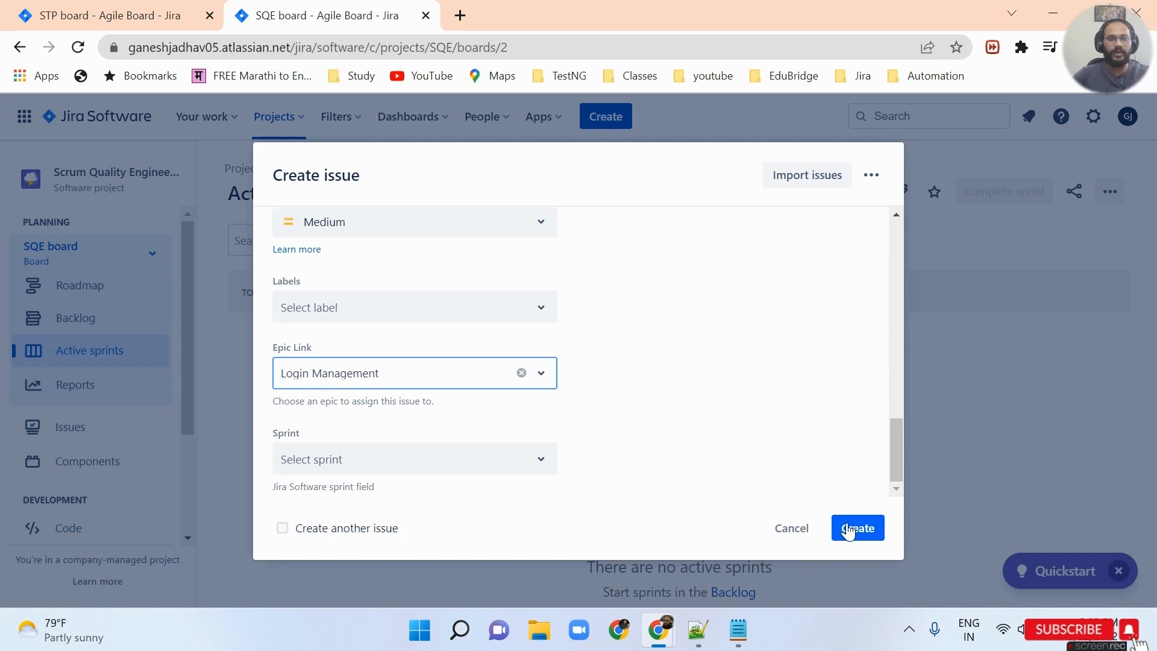
click(849, 529)
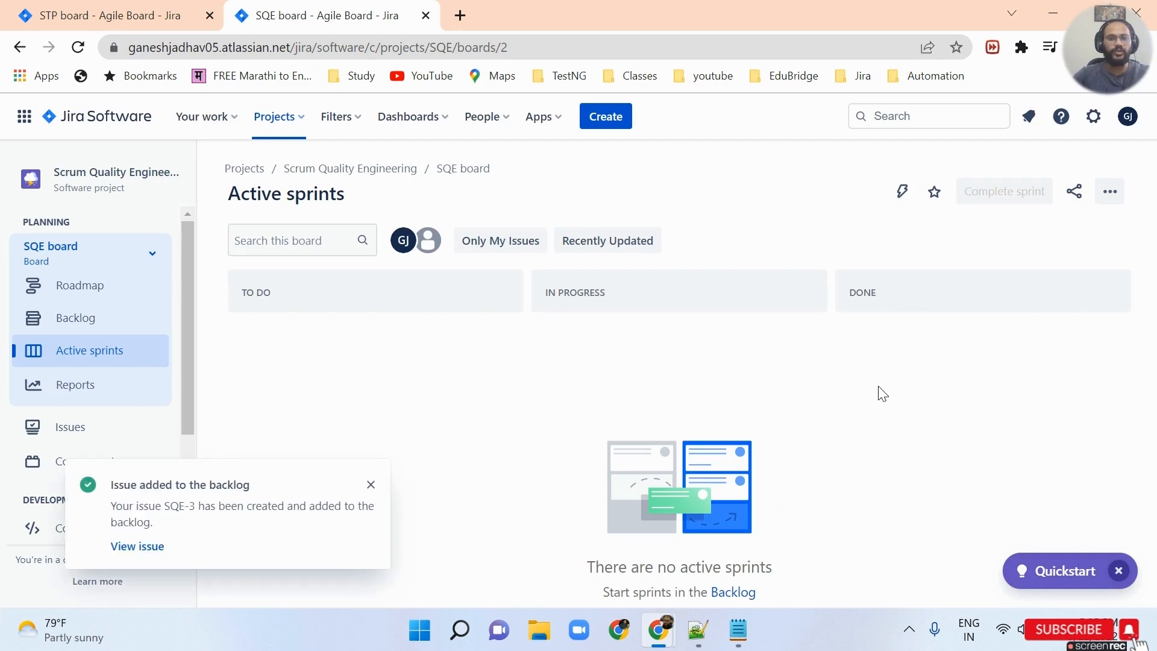
Step: Go to the SQE backlog and dismiss the issue-created notification
click(100, 322)
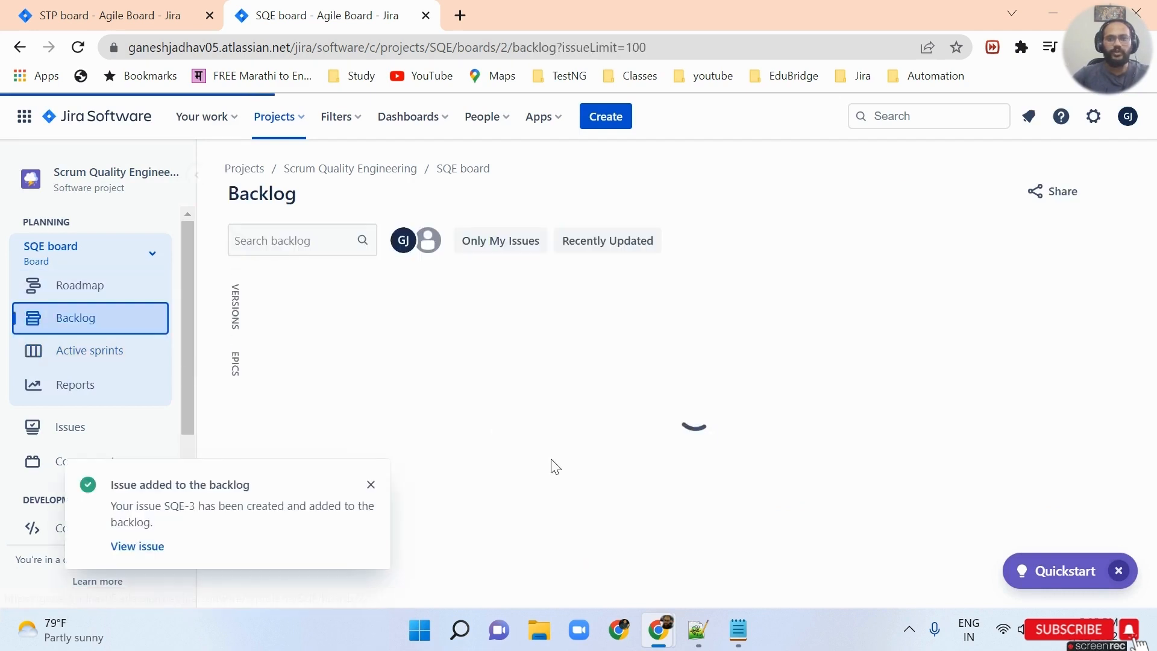
click(371, 484)
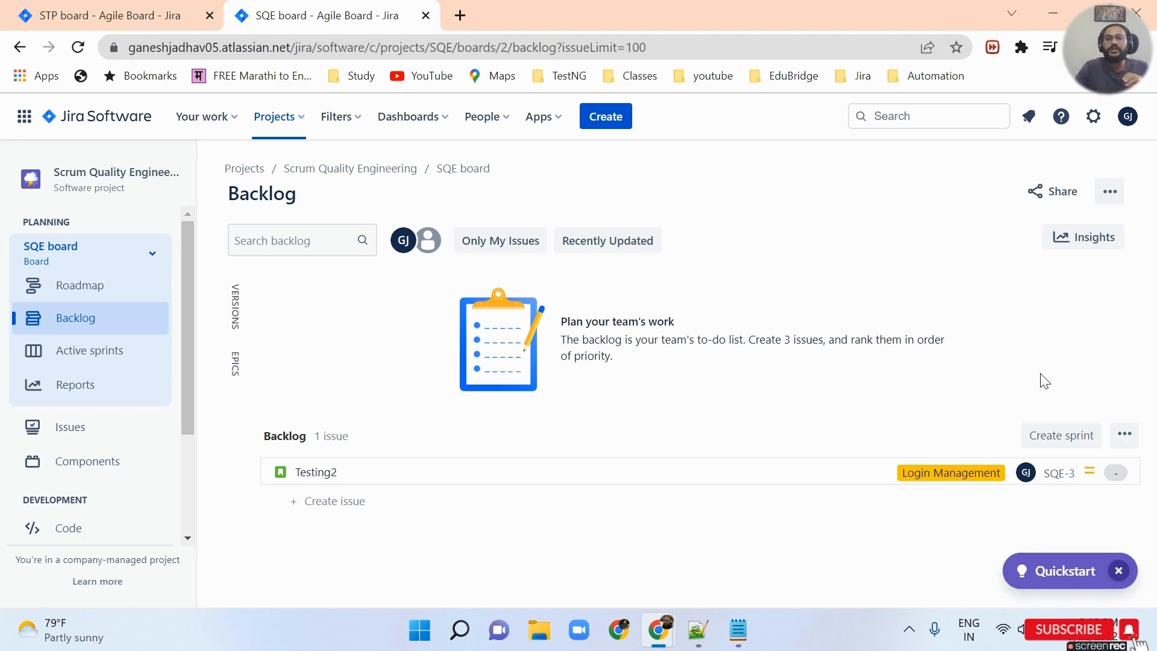
Step: Create two sprints, SQE Sprint 1 and SQE Sprint 2, in the backlog
click(1052, 438)
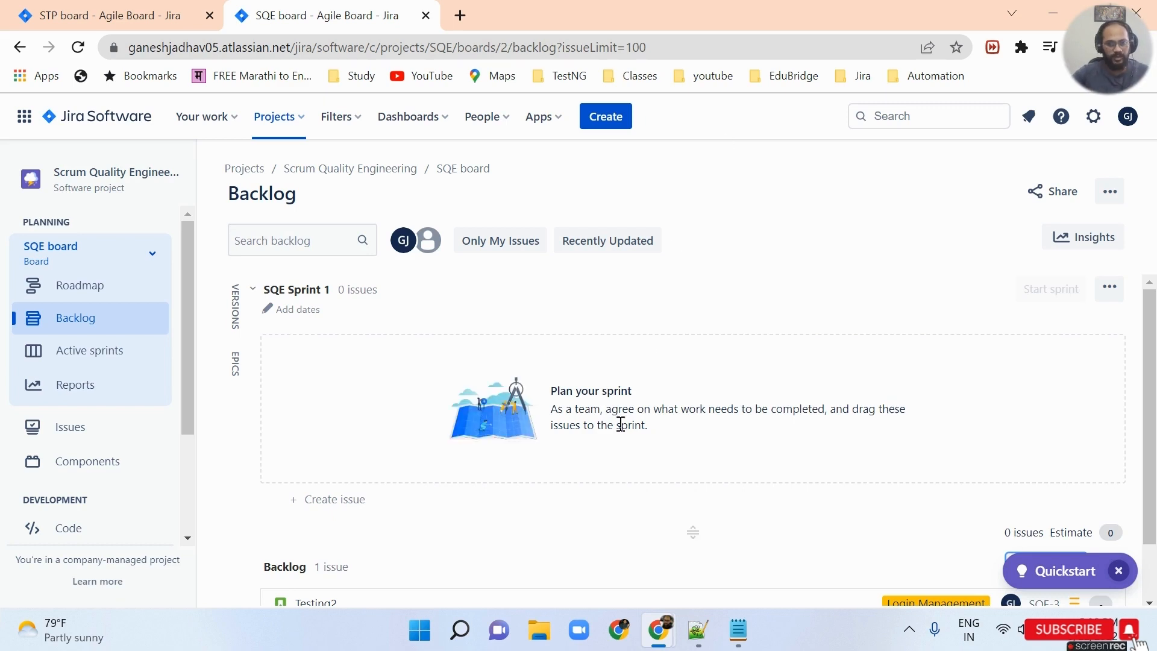
scroll(482, 405, down, 1)
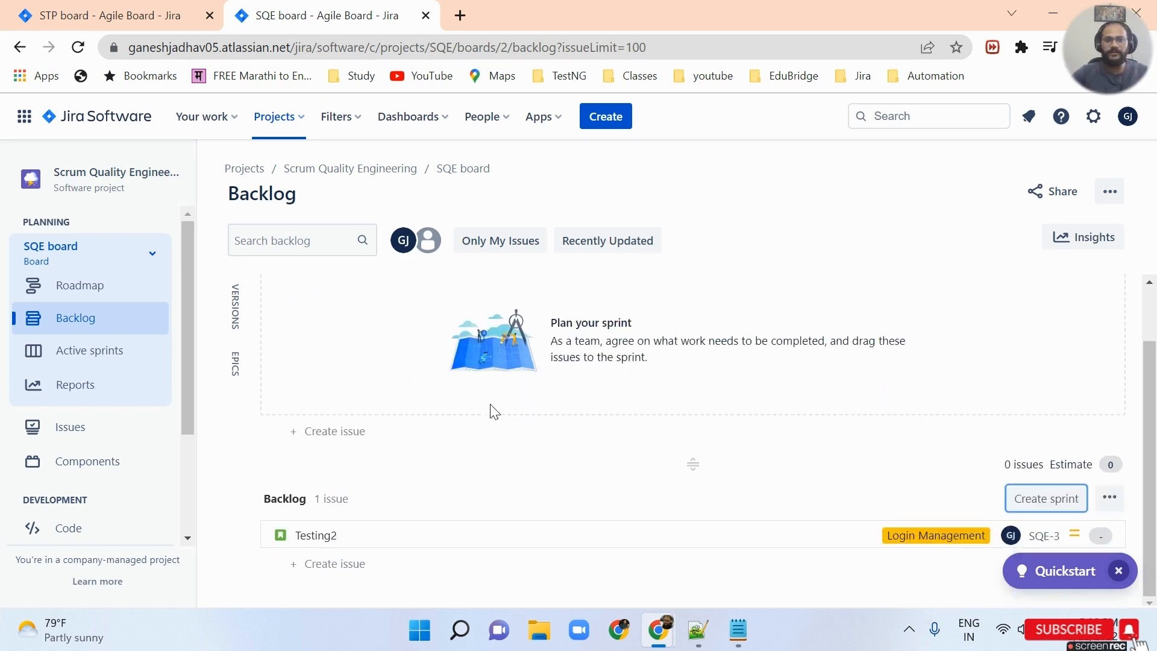
click(1063, 510)
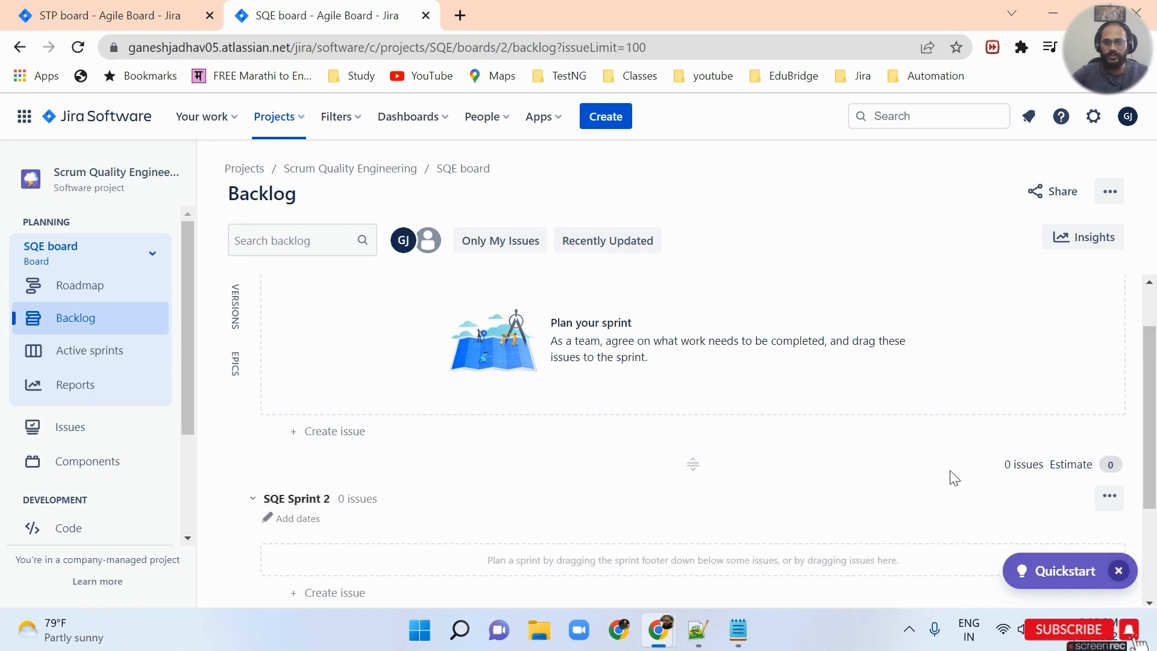
Step: Drag the Testing2 story (SQE-3) from the backlog into SQE Sprint 1
scroll(854, 409, down, 2)
scroll(854, 410, up, 4)
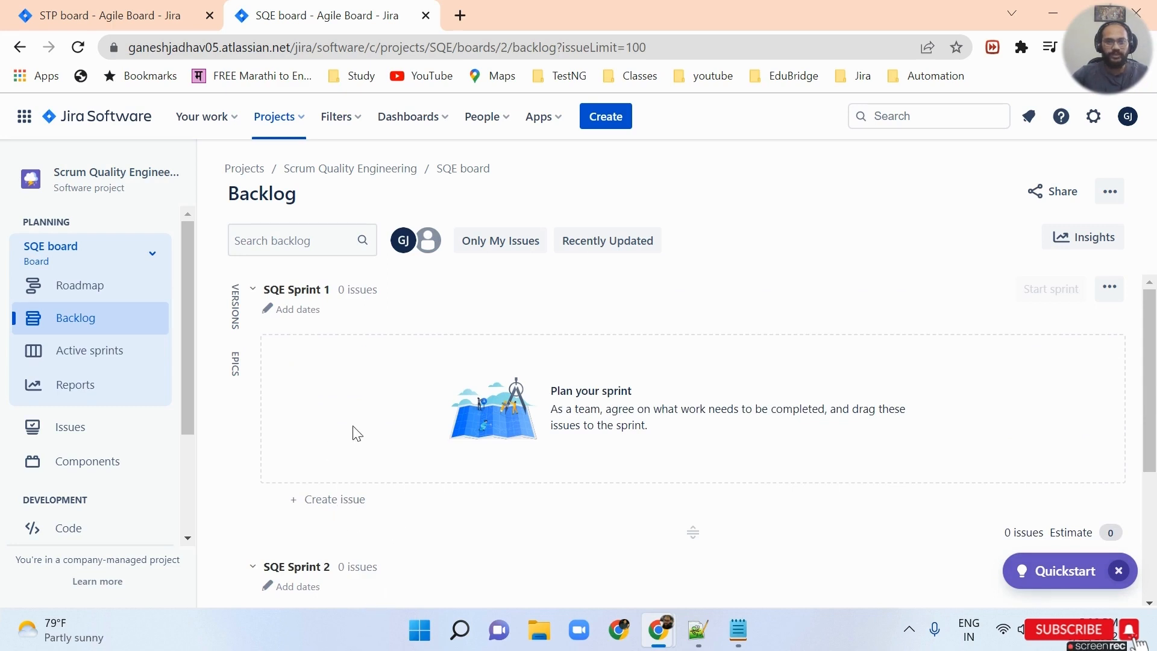
scroll(354, 434, down, 4)
drag(351, 525, 360, 344)
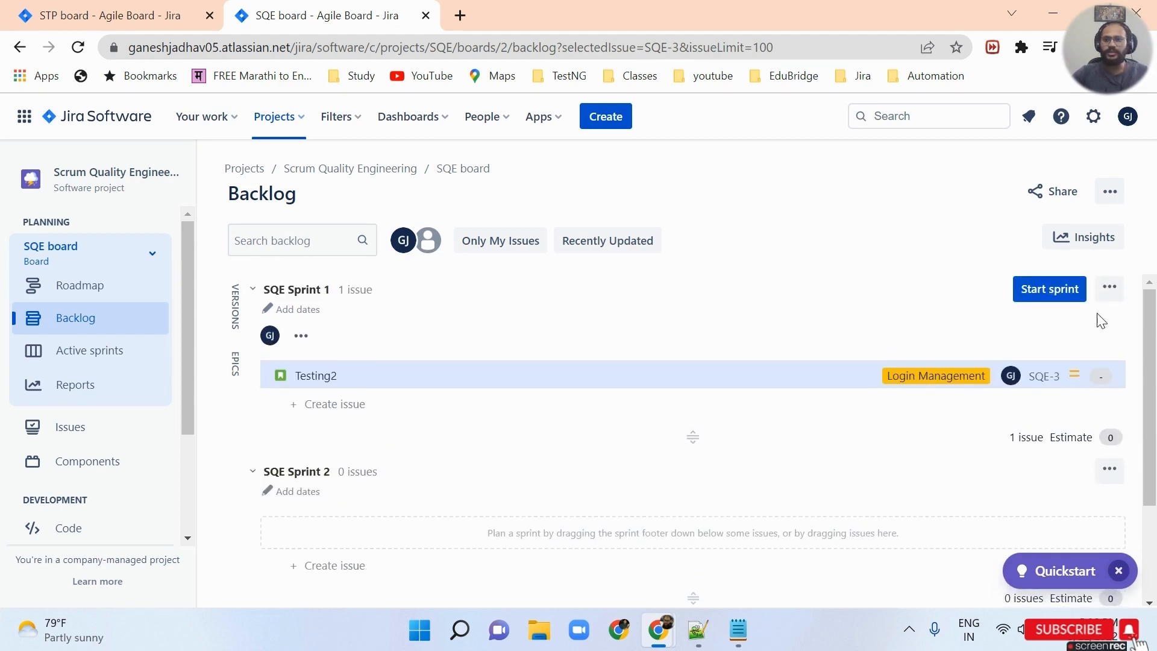
Step: Open Testing2's details, open SQE-3 in a background tab, then close the detail panel
click(321, 375)
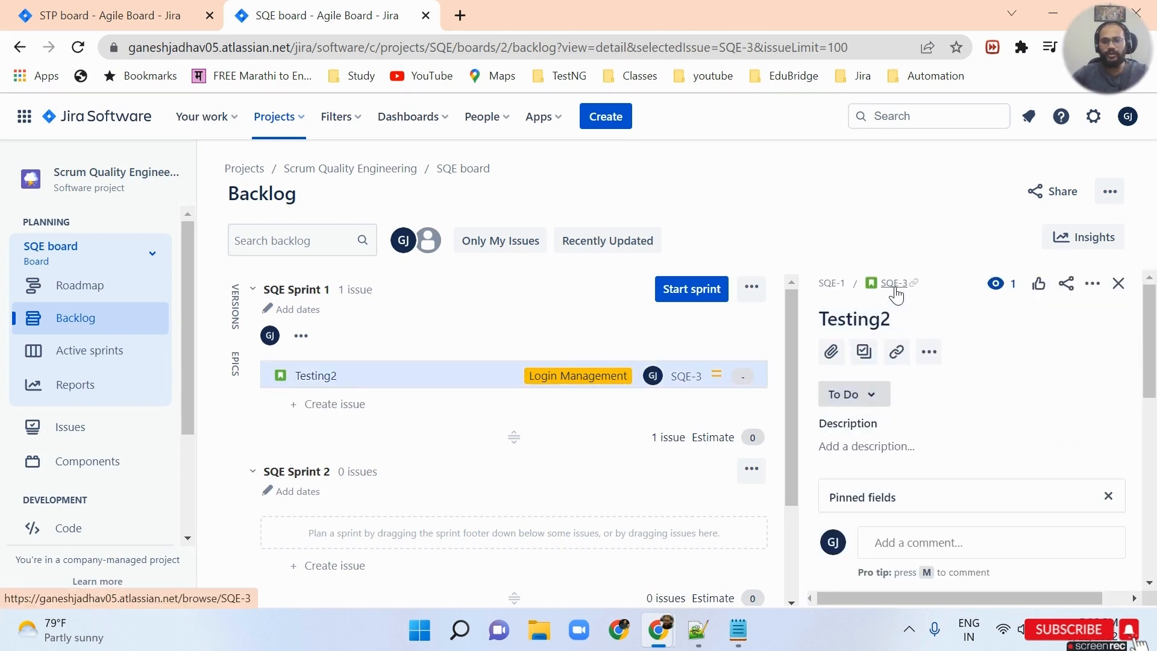
middle_click(893, 284)
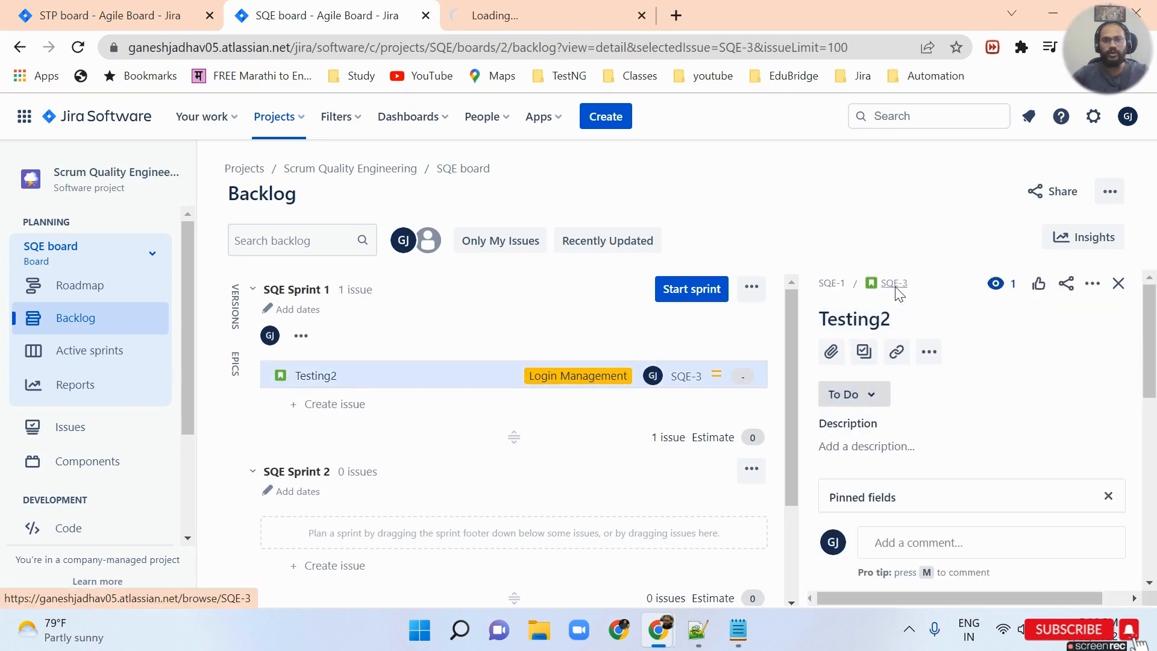
click(1119, 284)
Step: On the SQE-3 issue page, set Testing2's Story Points field to 1
click(538, 24)
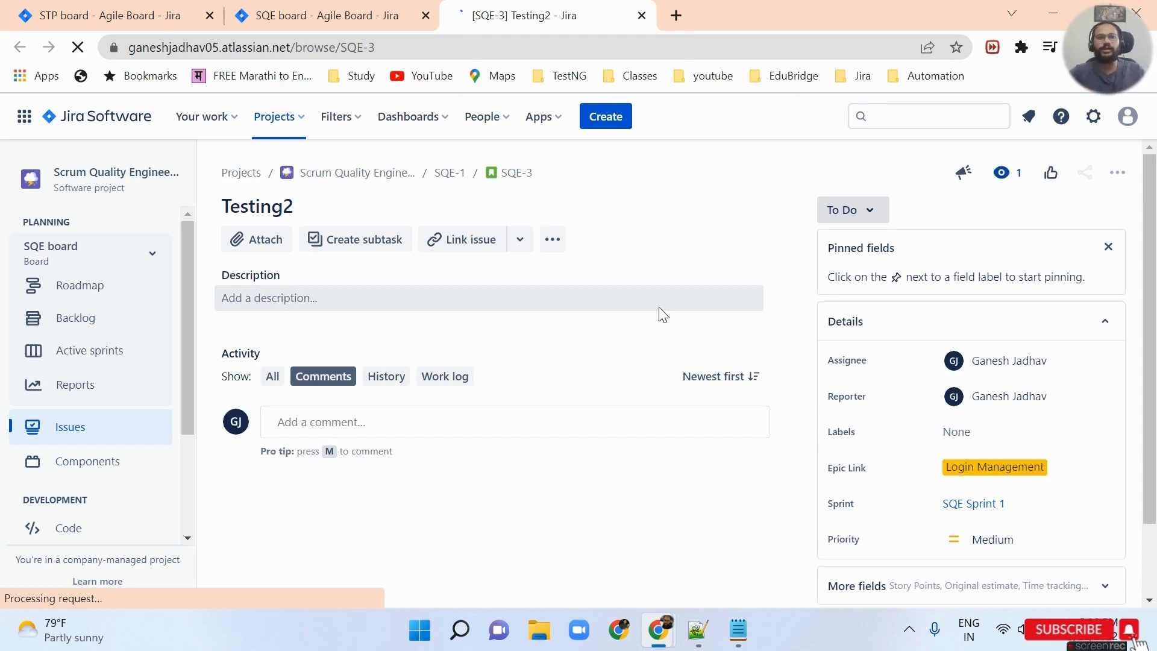
scroll(930, 382, down, 2)
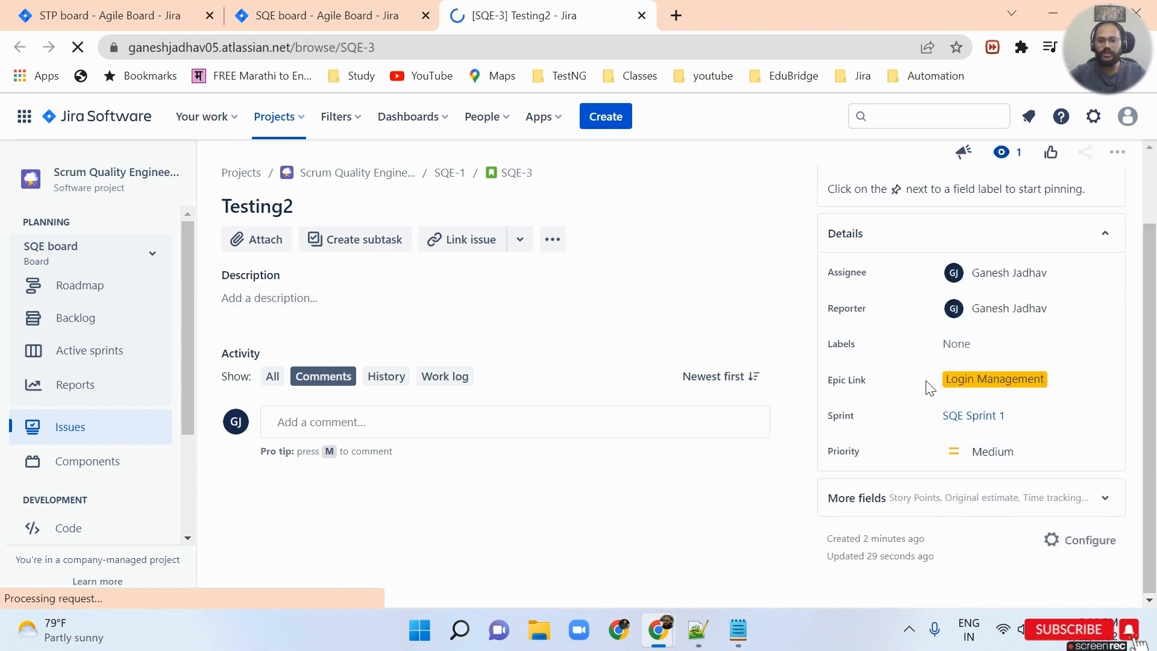
click(1107, 499)
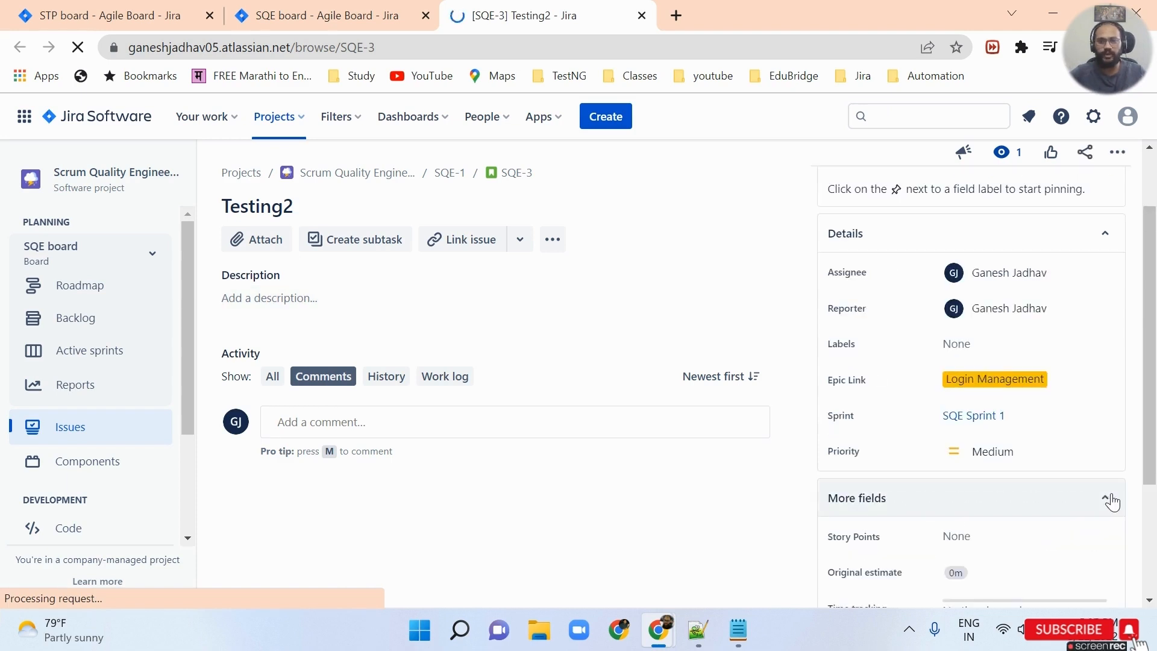
scroll(1091, 456, down, 3)
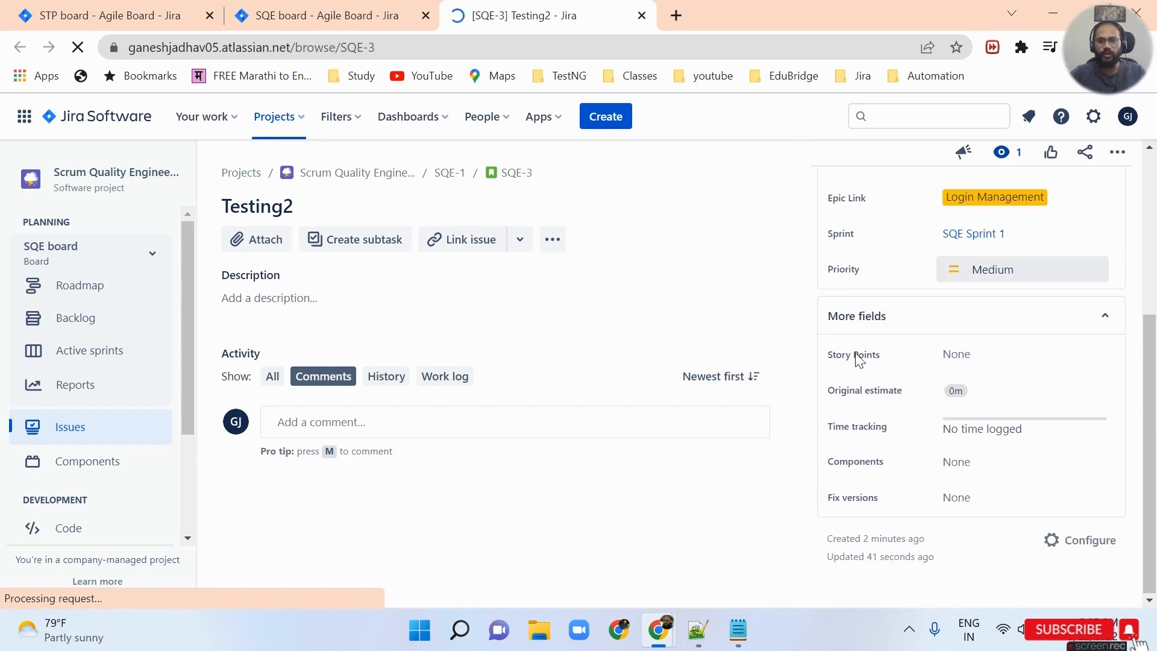
click(990, 357)
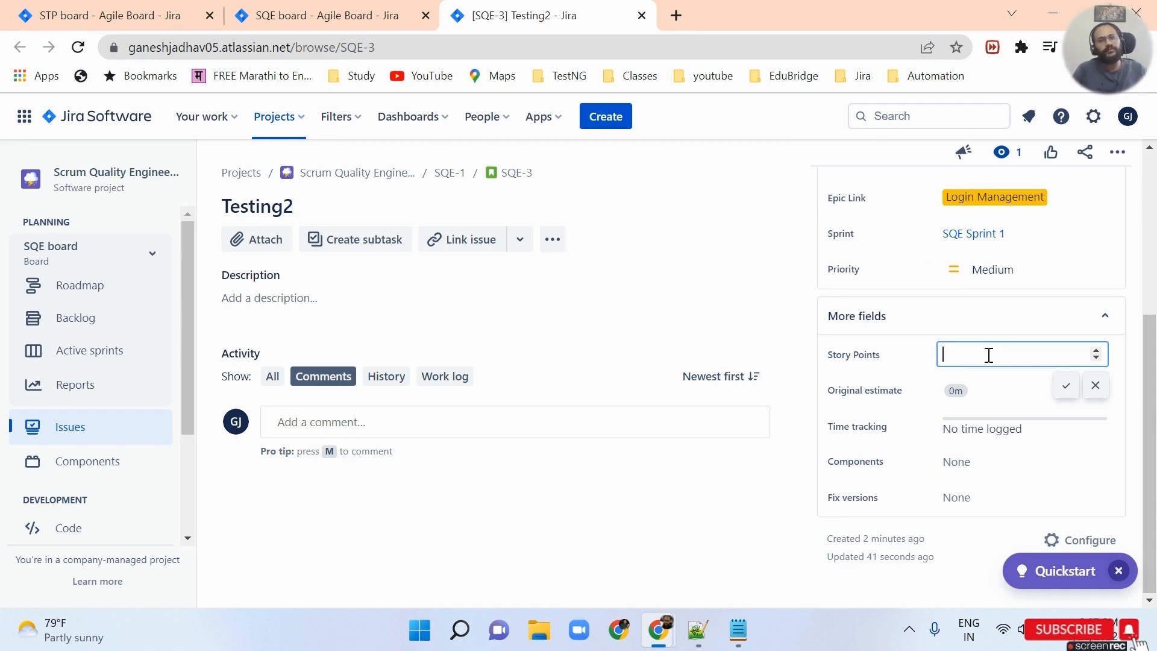
text(1)
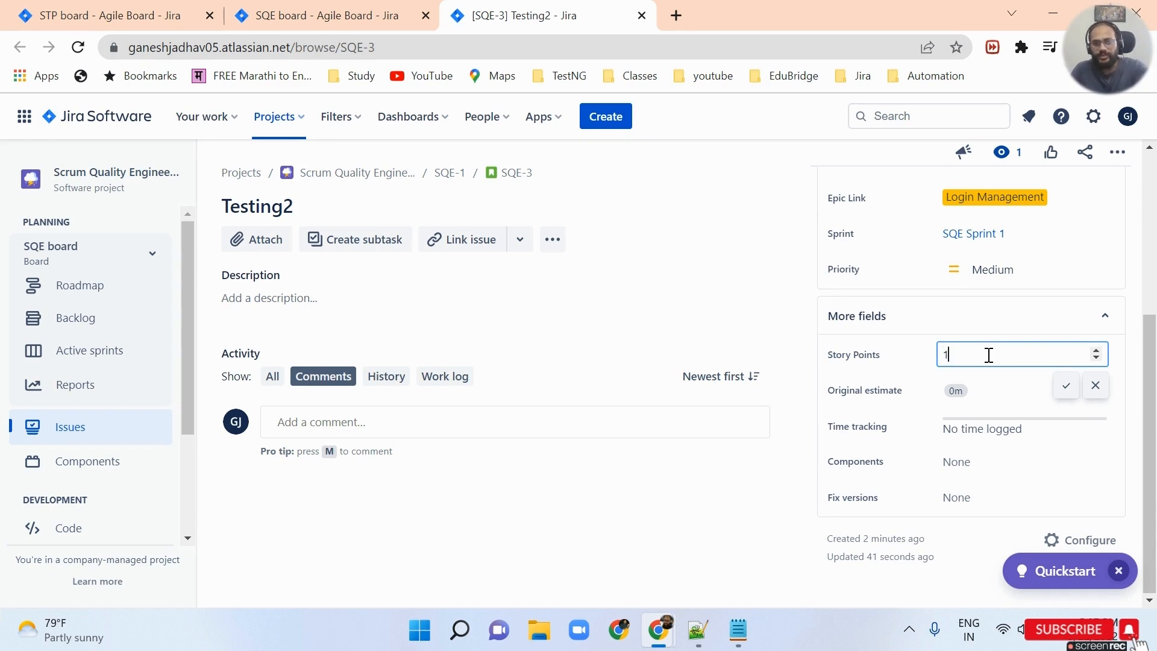
click(1067, 386)
scroll(928, 383, up, 4)
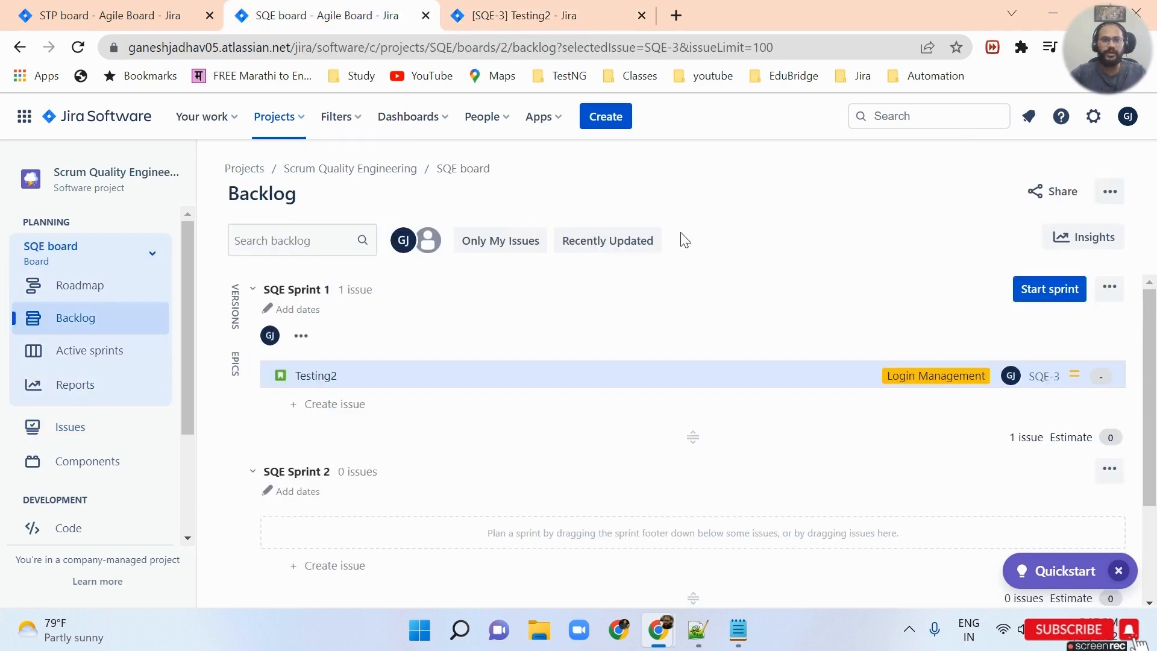
Step: Go back to the SQE board and reopen the backlog showing Testing2's 1-point estimate
click(331, 13)
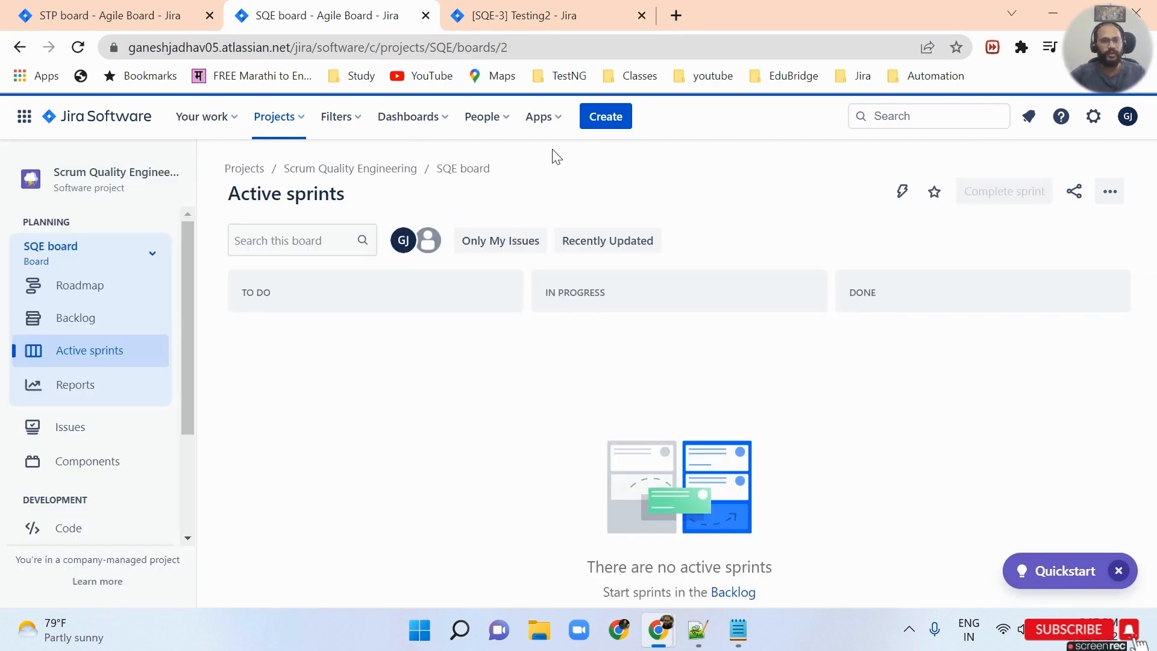
click(60, 321)
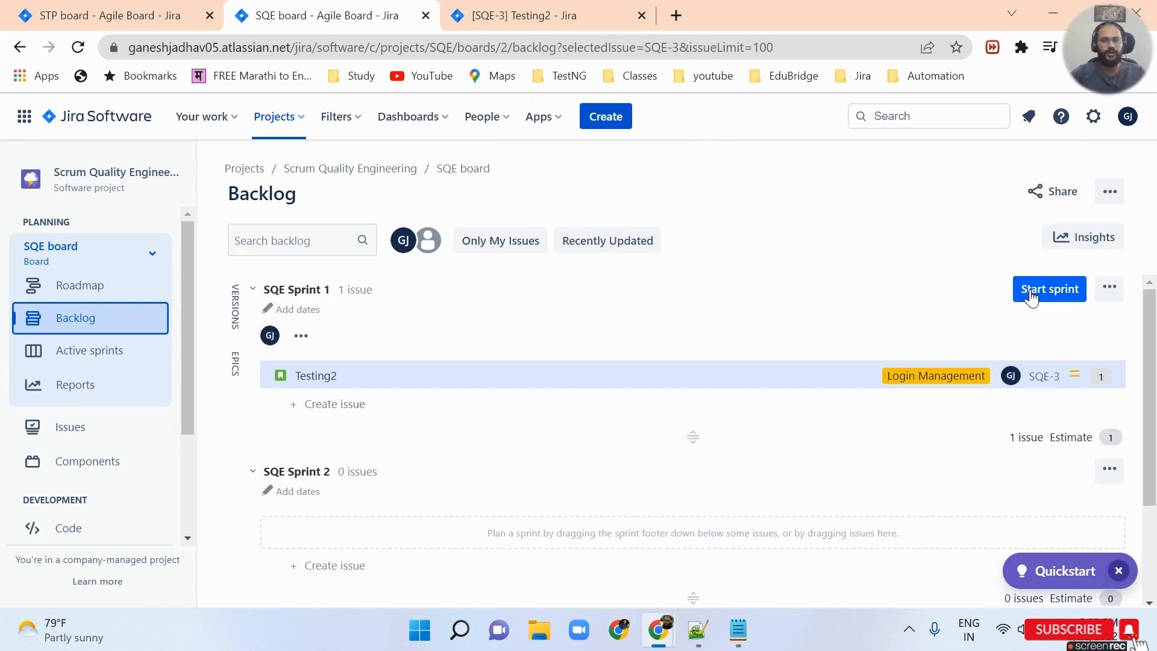
Step: Start SQE Sprint 1 with a 2-week duration ending 6 October and an empty sprint goal
click(1032, 295)
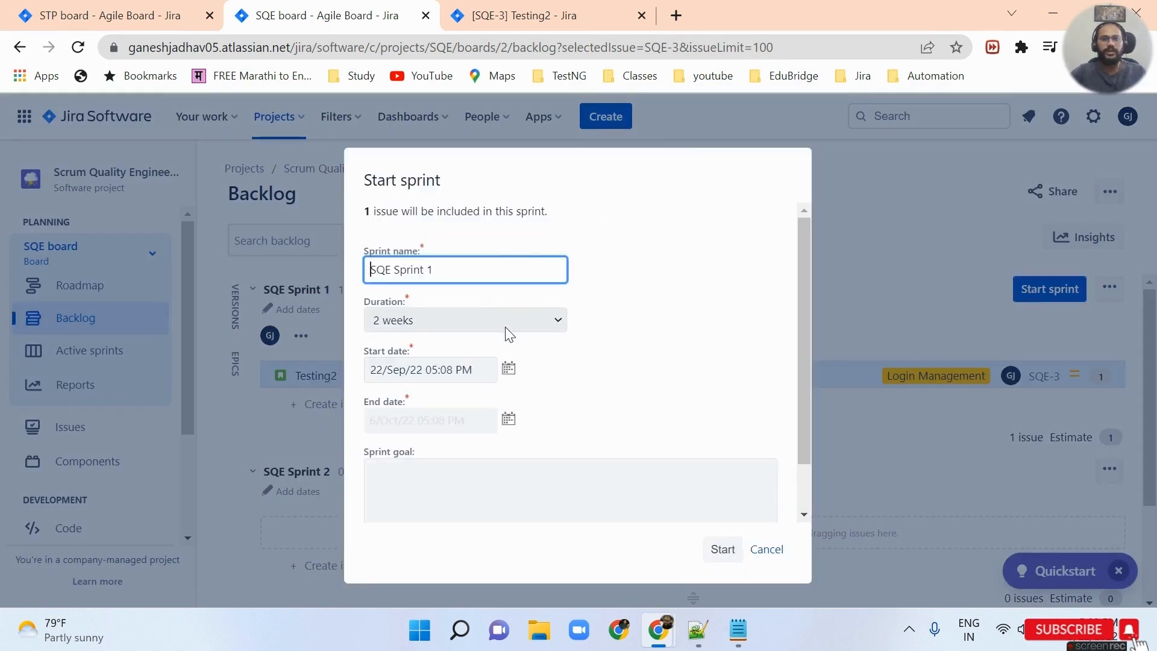
click(533, 323)
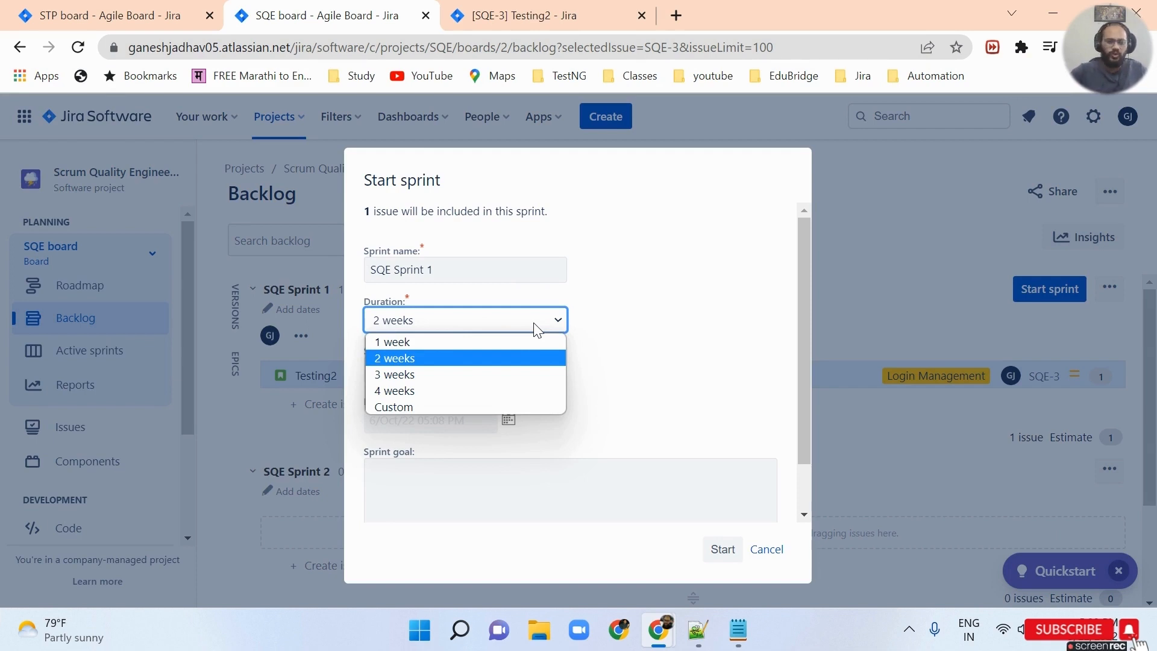
click(456, 362)
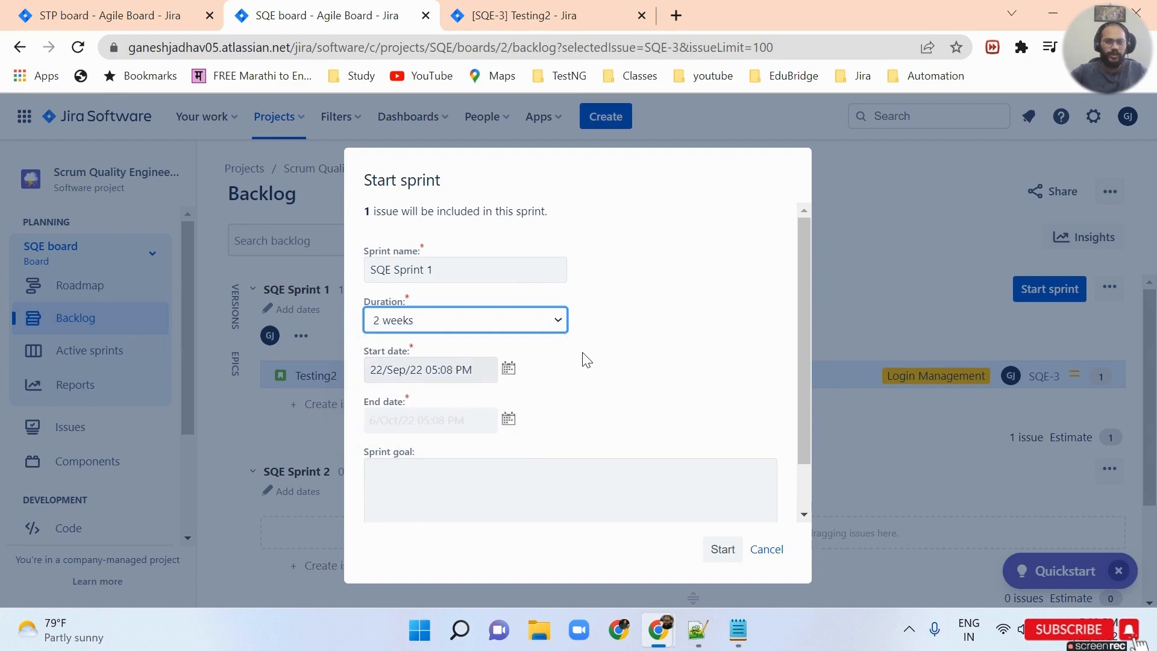
scroll(534, 357, down, 1)
scroll(533, 357, down, 1)
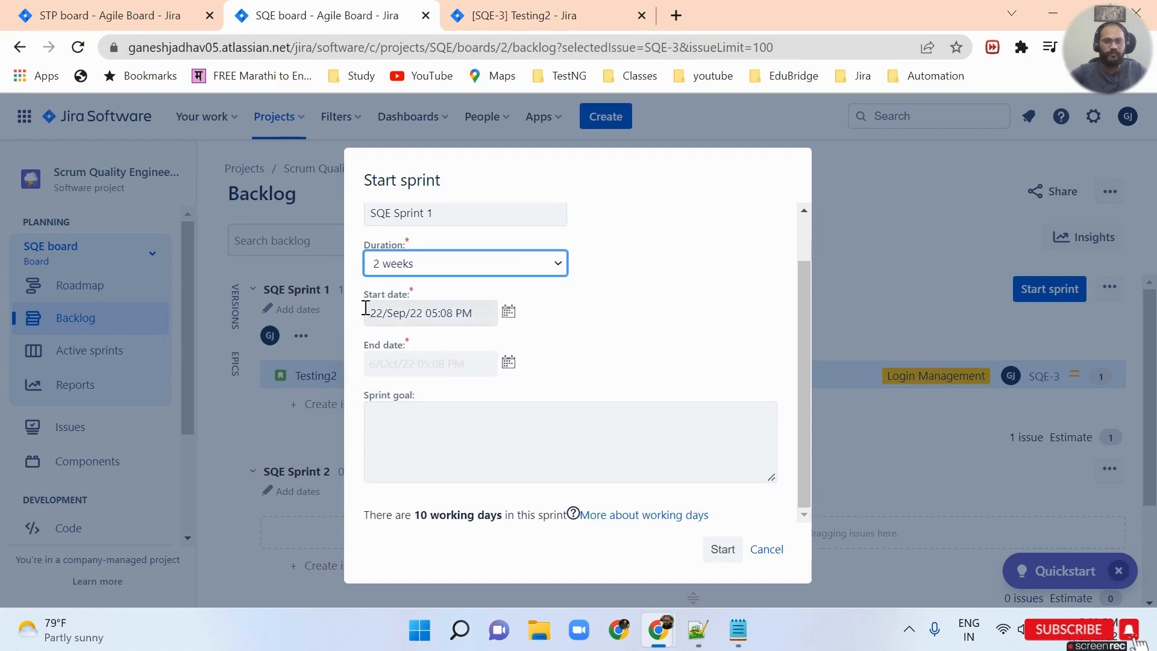
drag(368, 311, 425, 313)
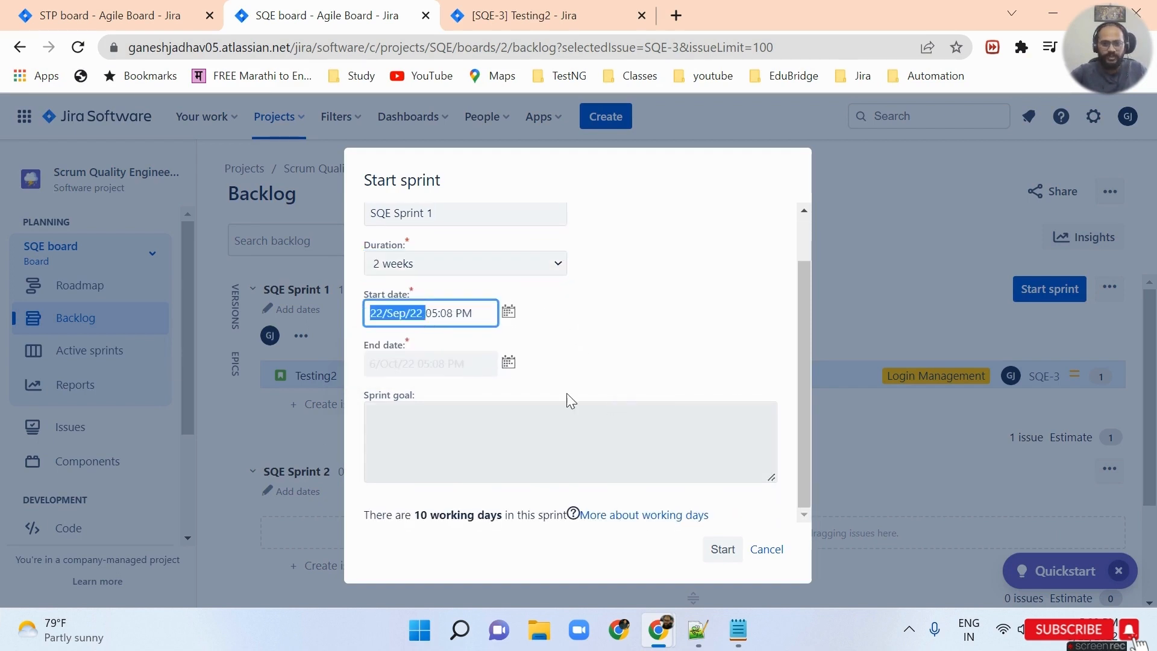
click(509, 364)
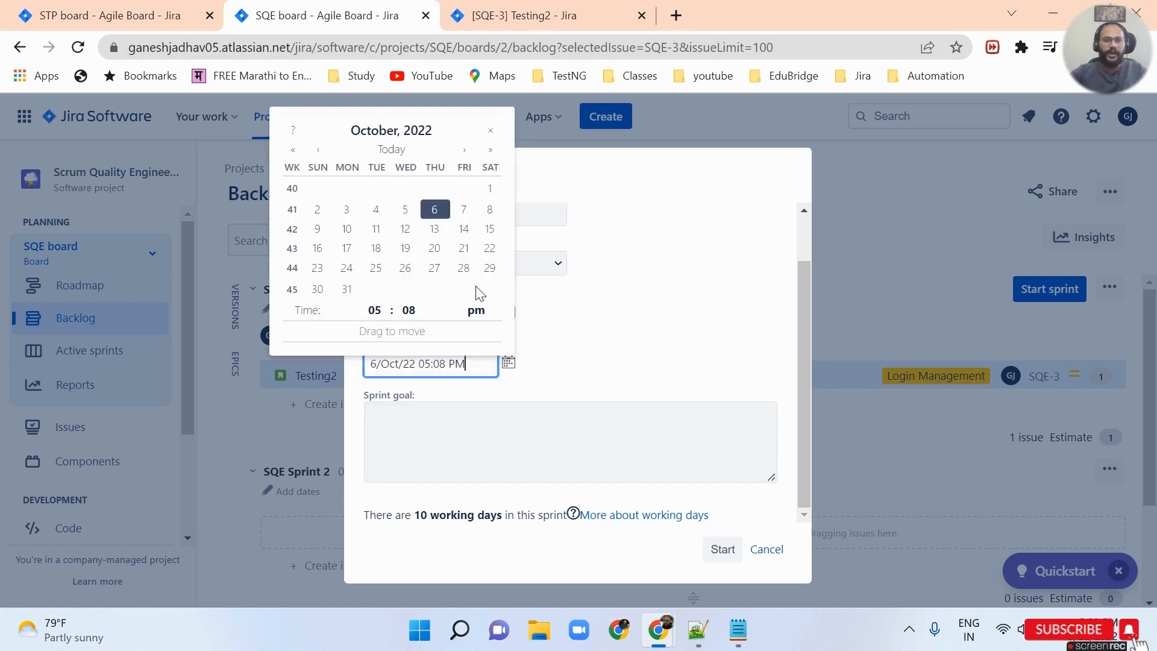
click(434, 212)
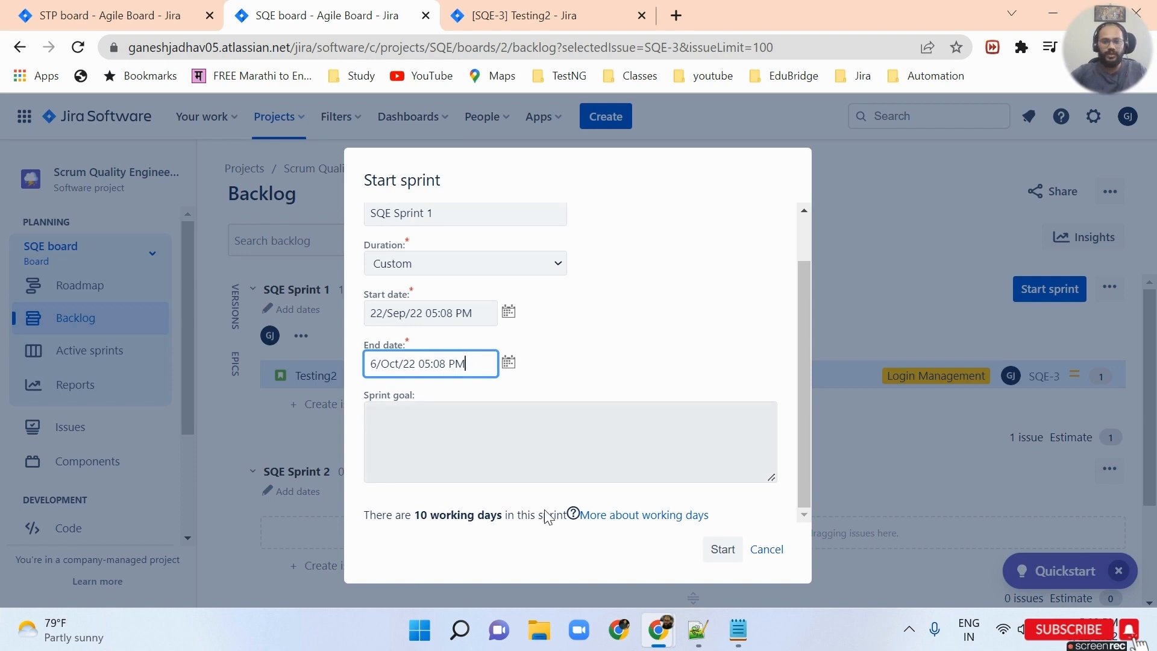
drag(386, 515, 571, 519)
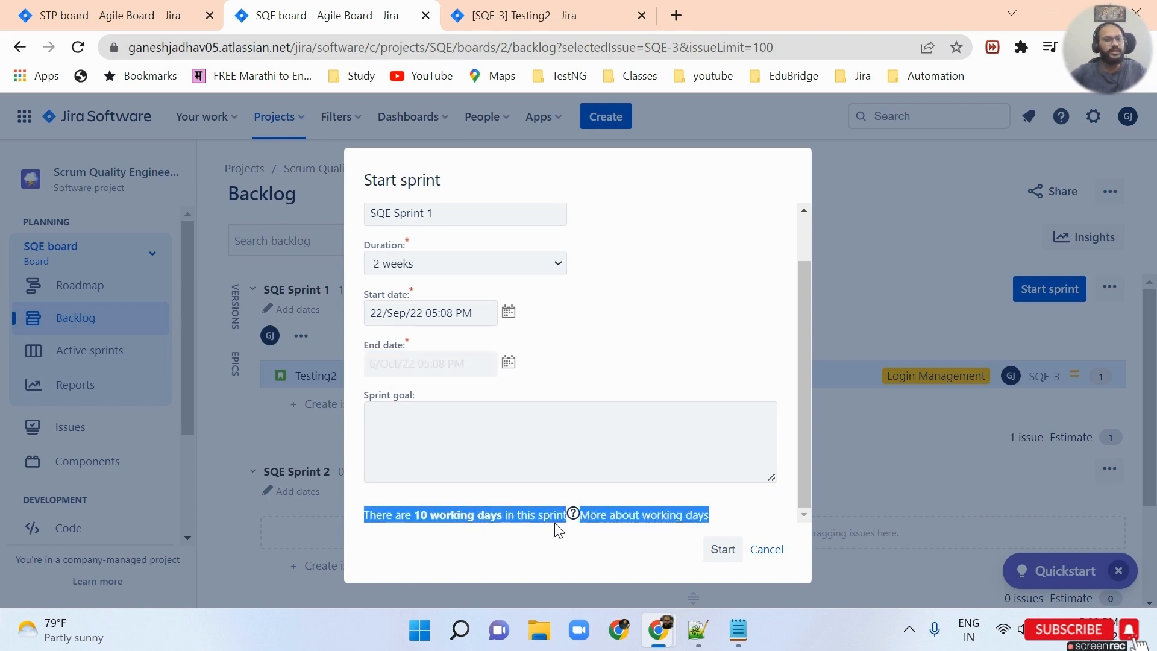
click(486, 550)
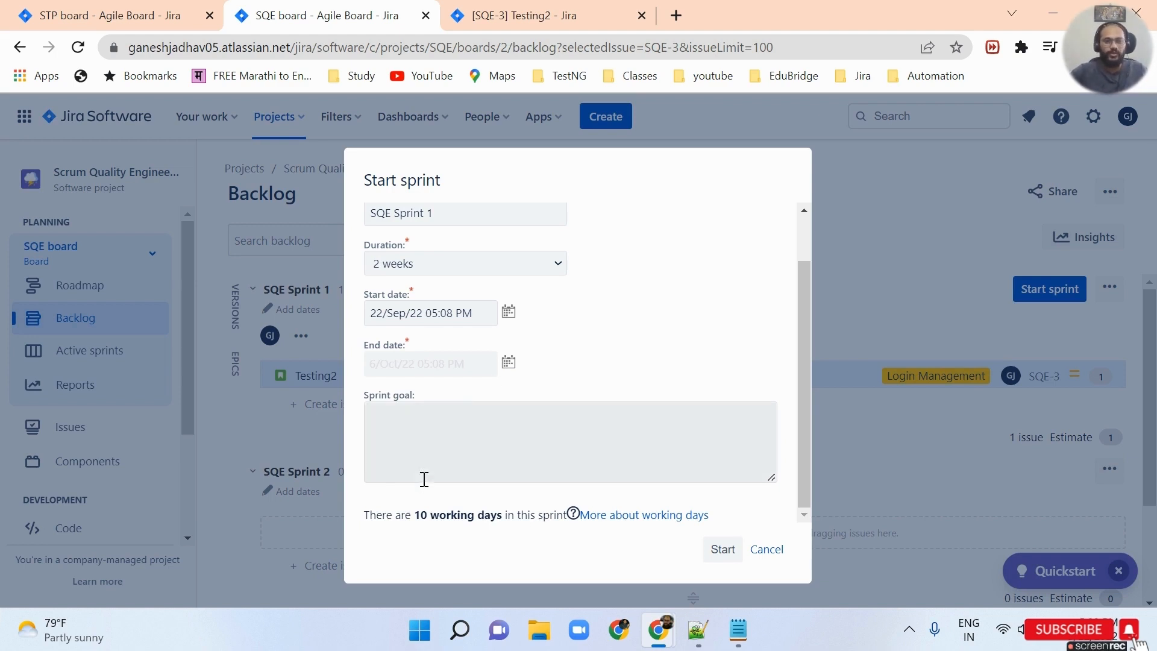
click(467, 430)
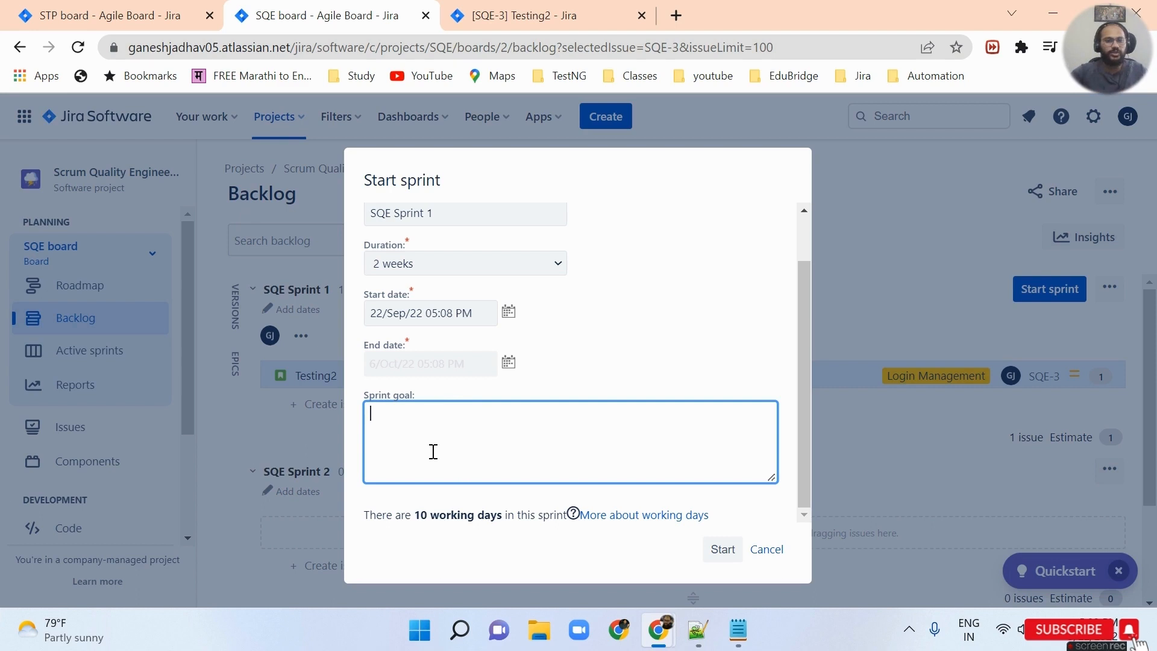
click(722, 550)
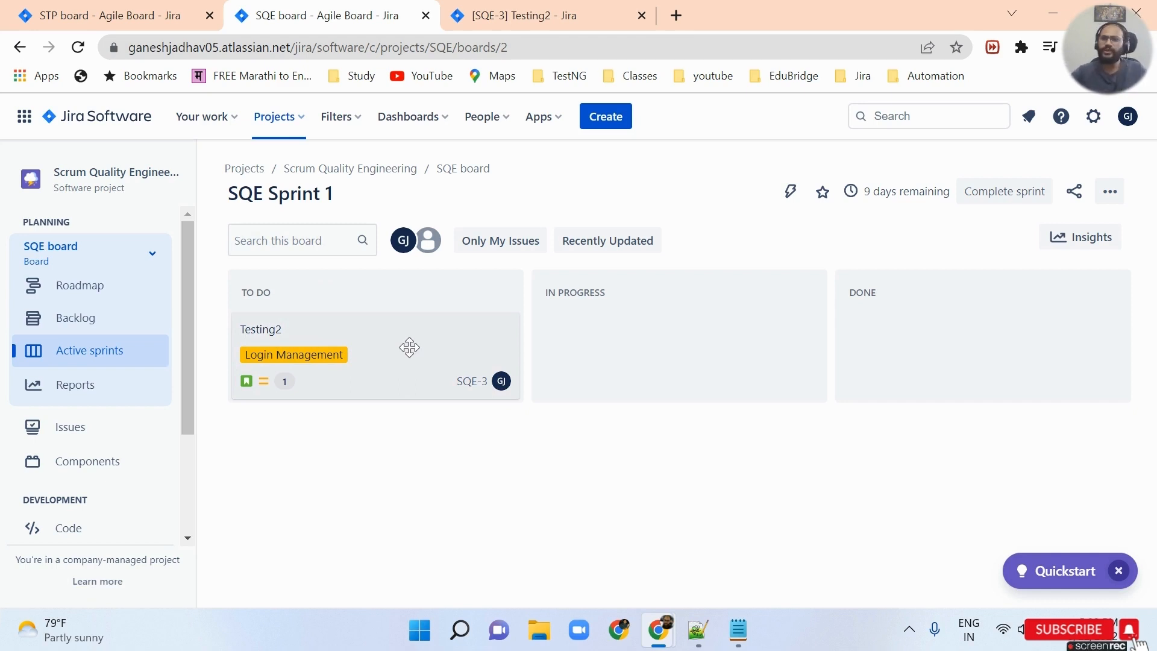
Step: Drag the Testing2 card into In Progress, then filter the board to one assignee's issues
drag(420, 352, 1047, 359)
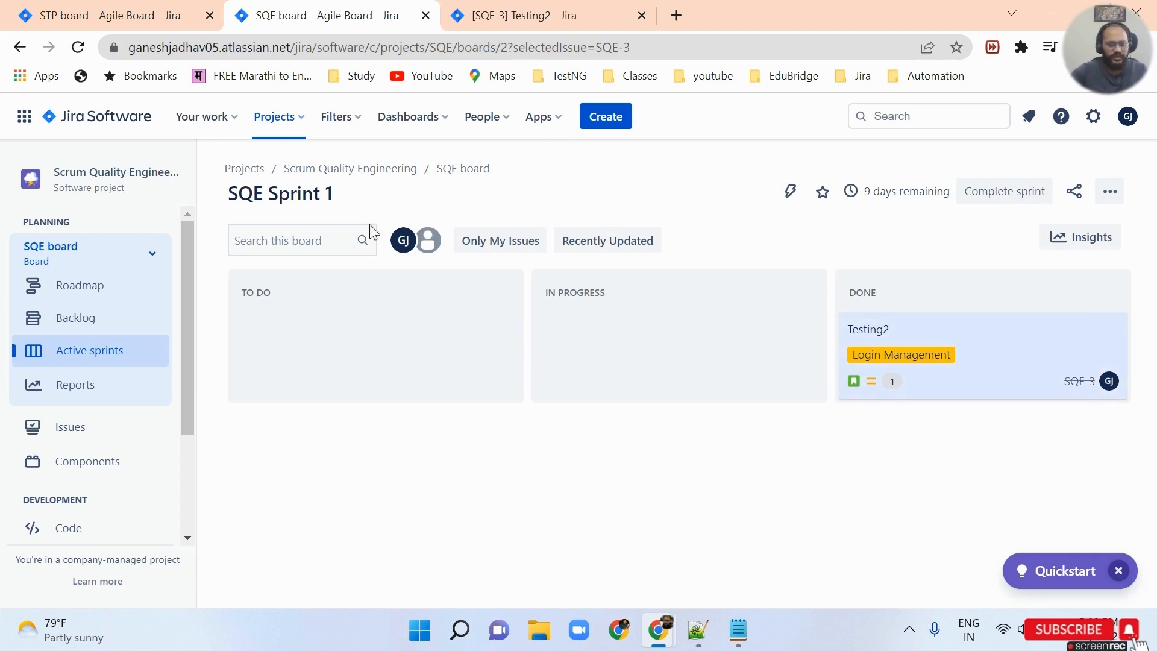
click(404, 244)
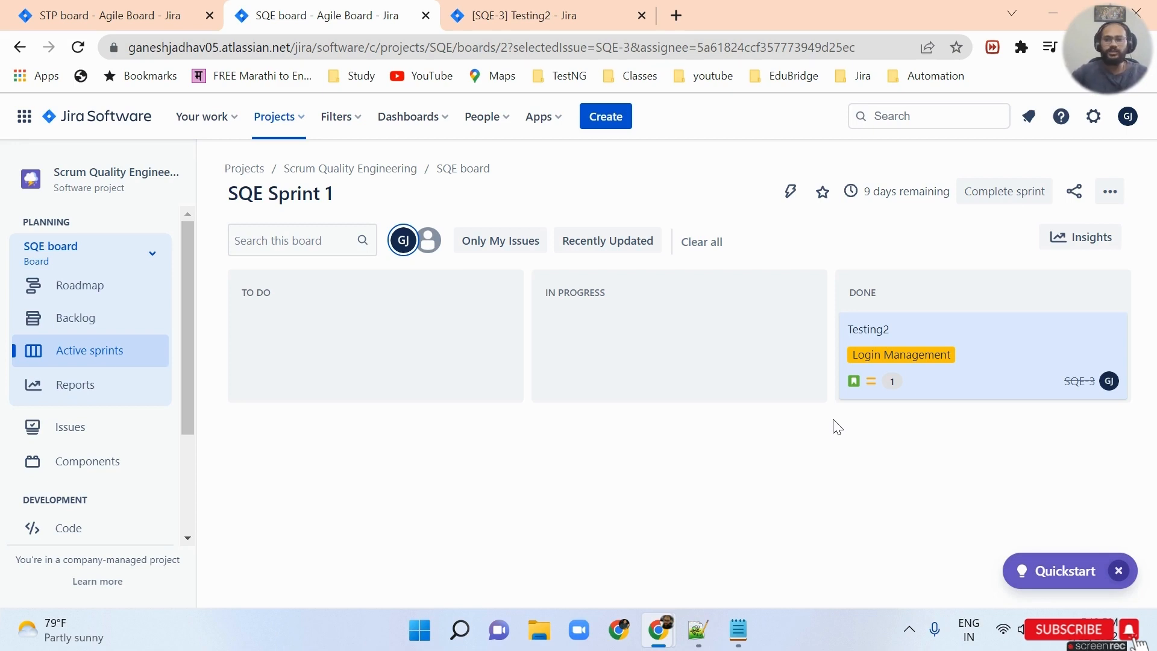
click(915, 344)
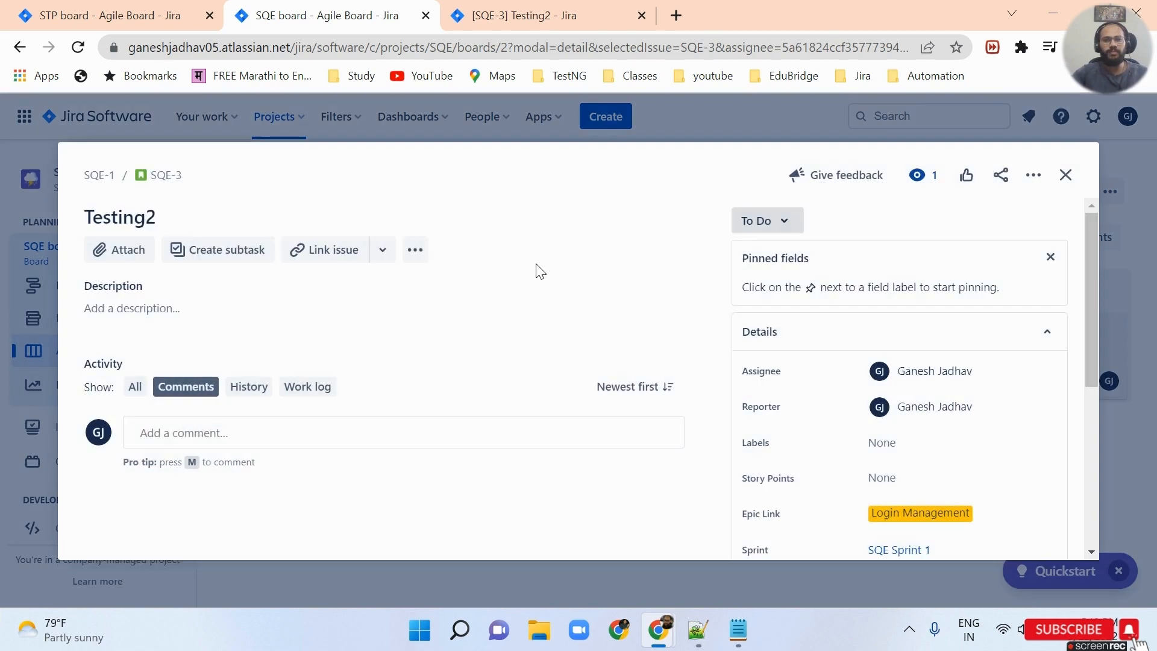
click(244, 393)
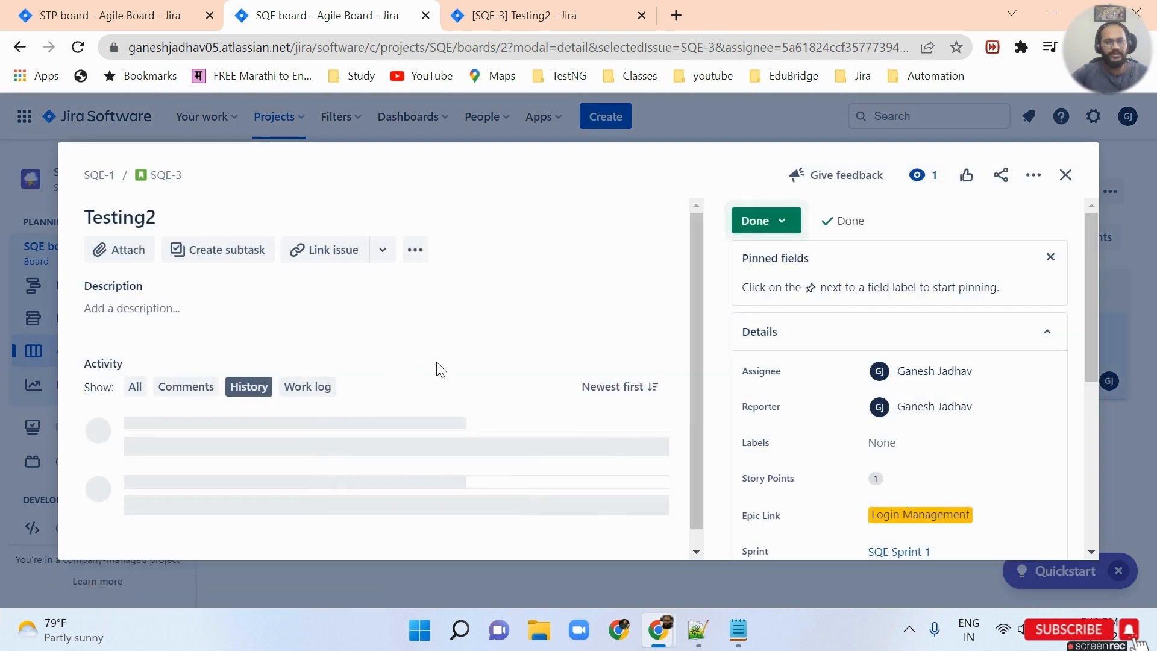
scroll(440, 367, down, 1)
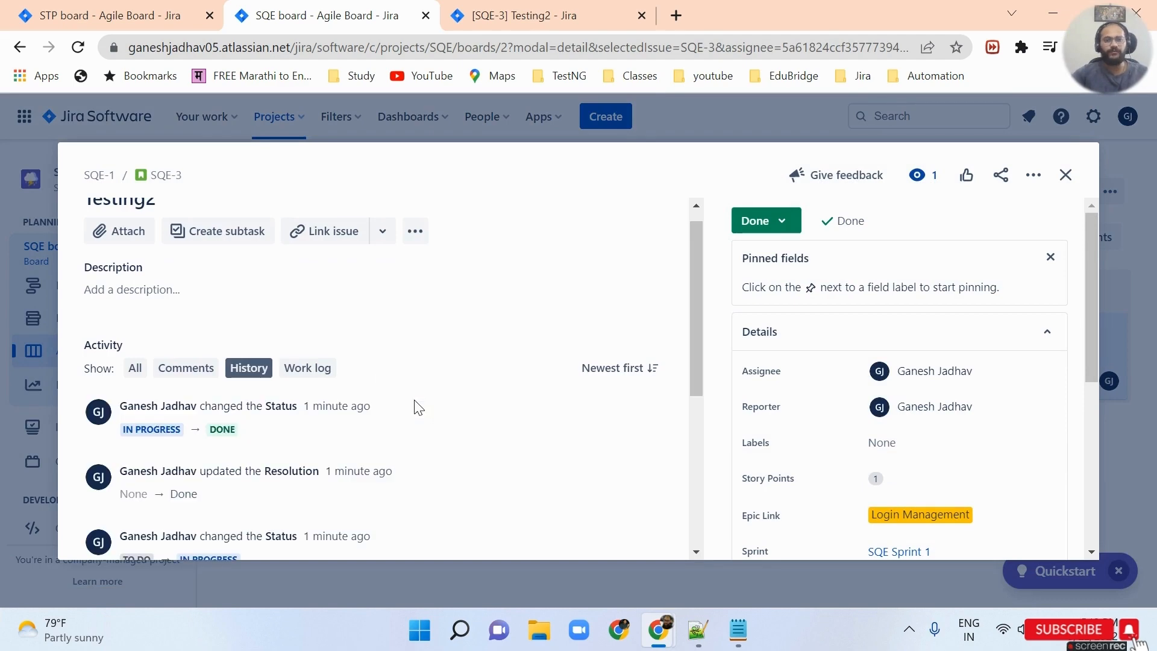
scroll(416, 422, down, 5)
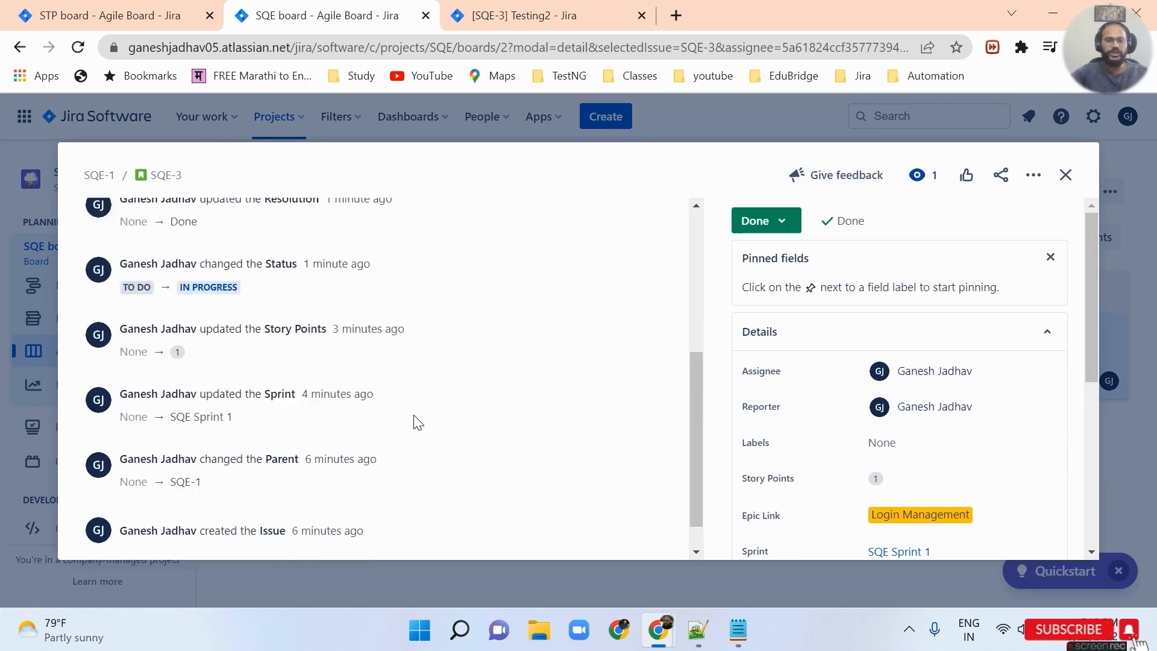
scroll(416, 422, up, 6)
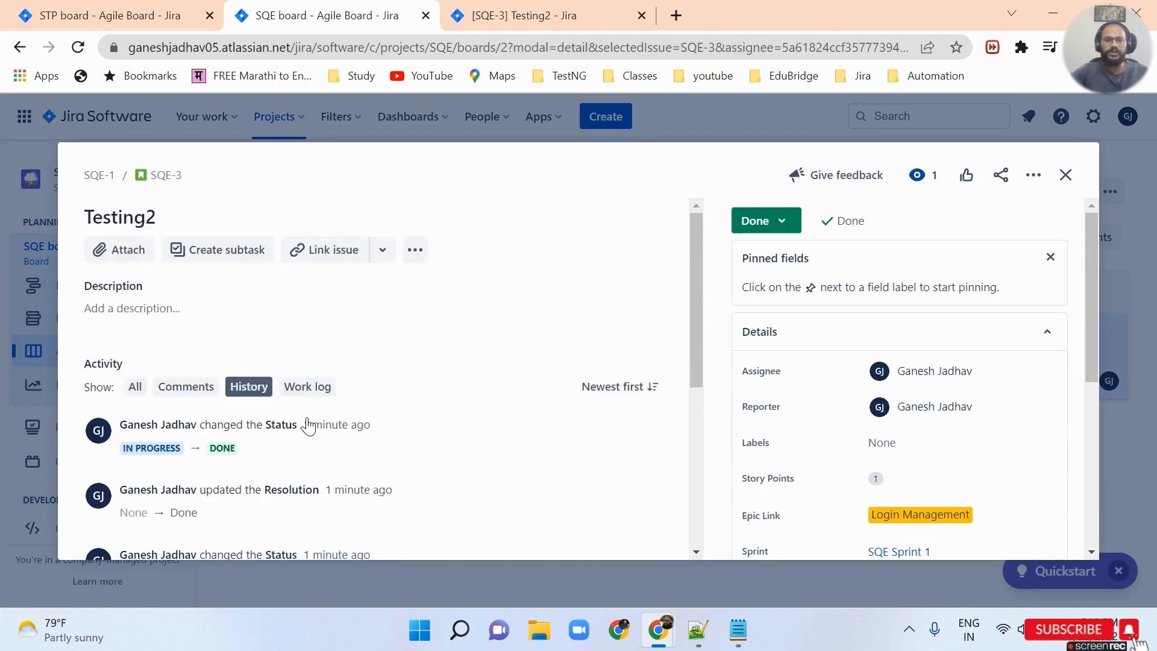
scroll(310, 422, down, 6)
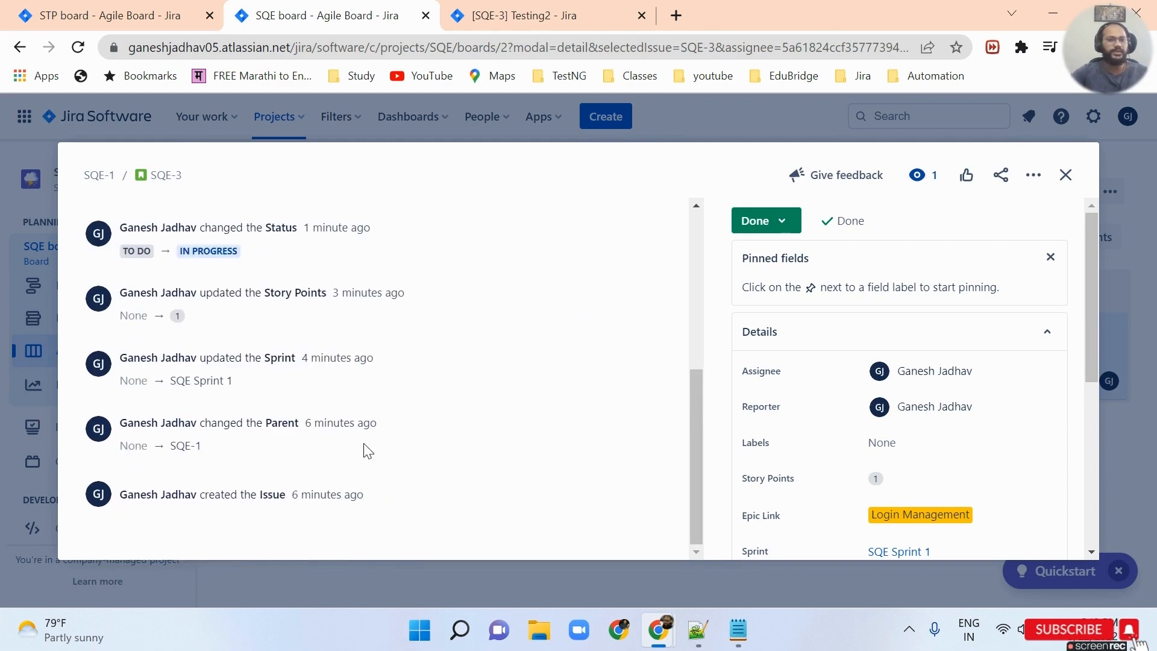
click(1066, 176)
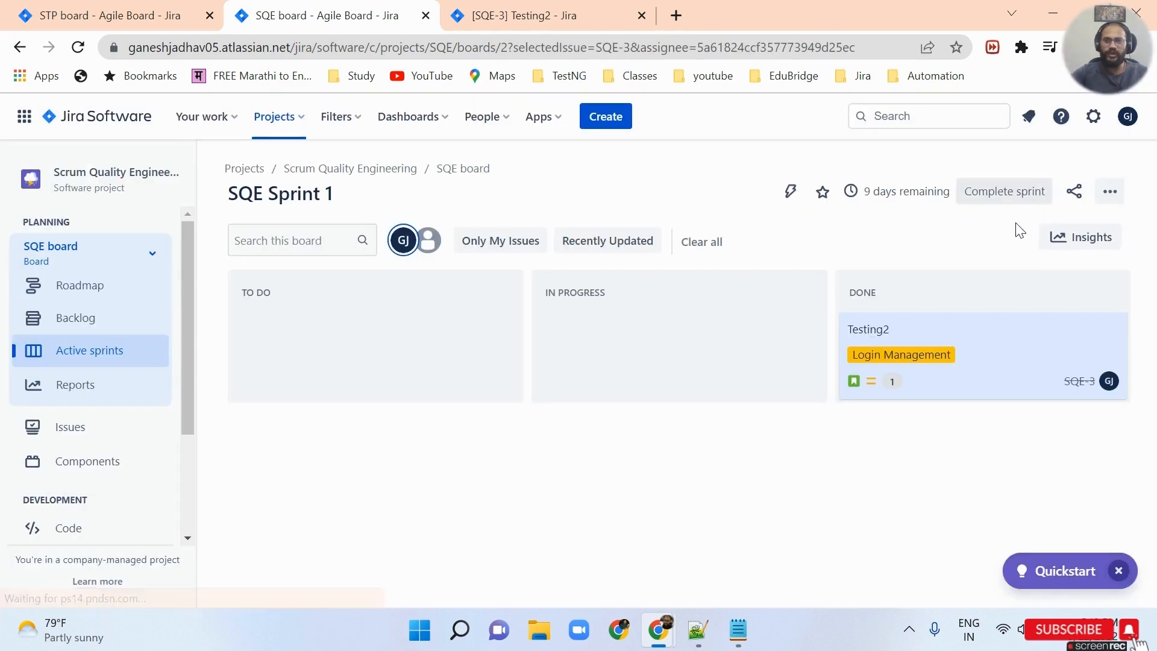